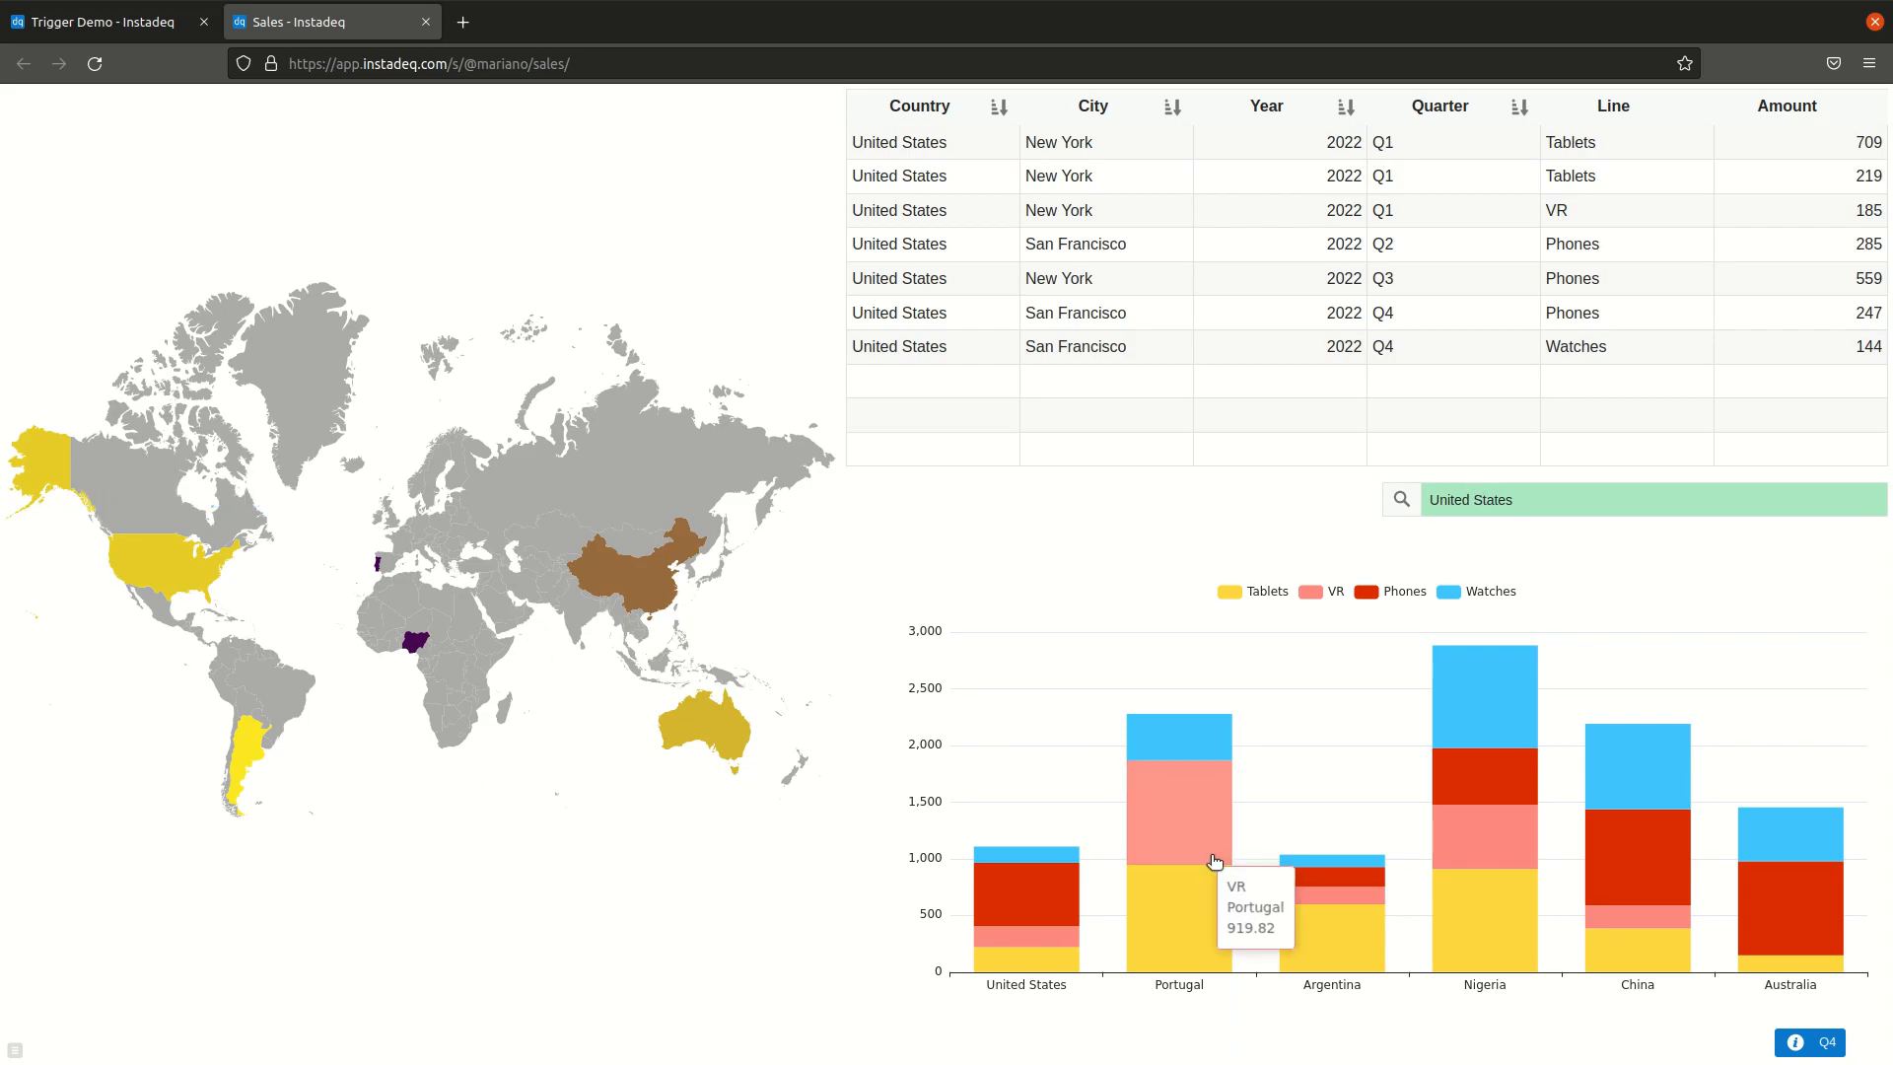
Step: Select Portugal's bar in the shared Sales dashboard and return to the Trigger Demo dashboard
{"action": "left_click", "coordinate": [1172, 837]}
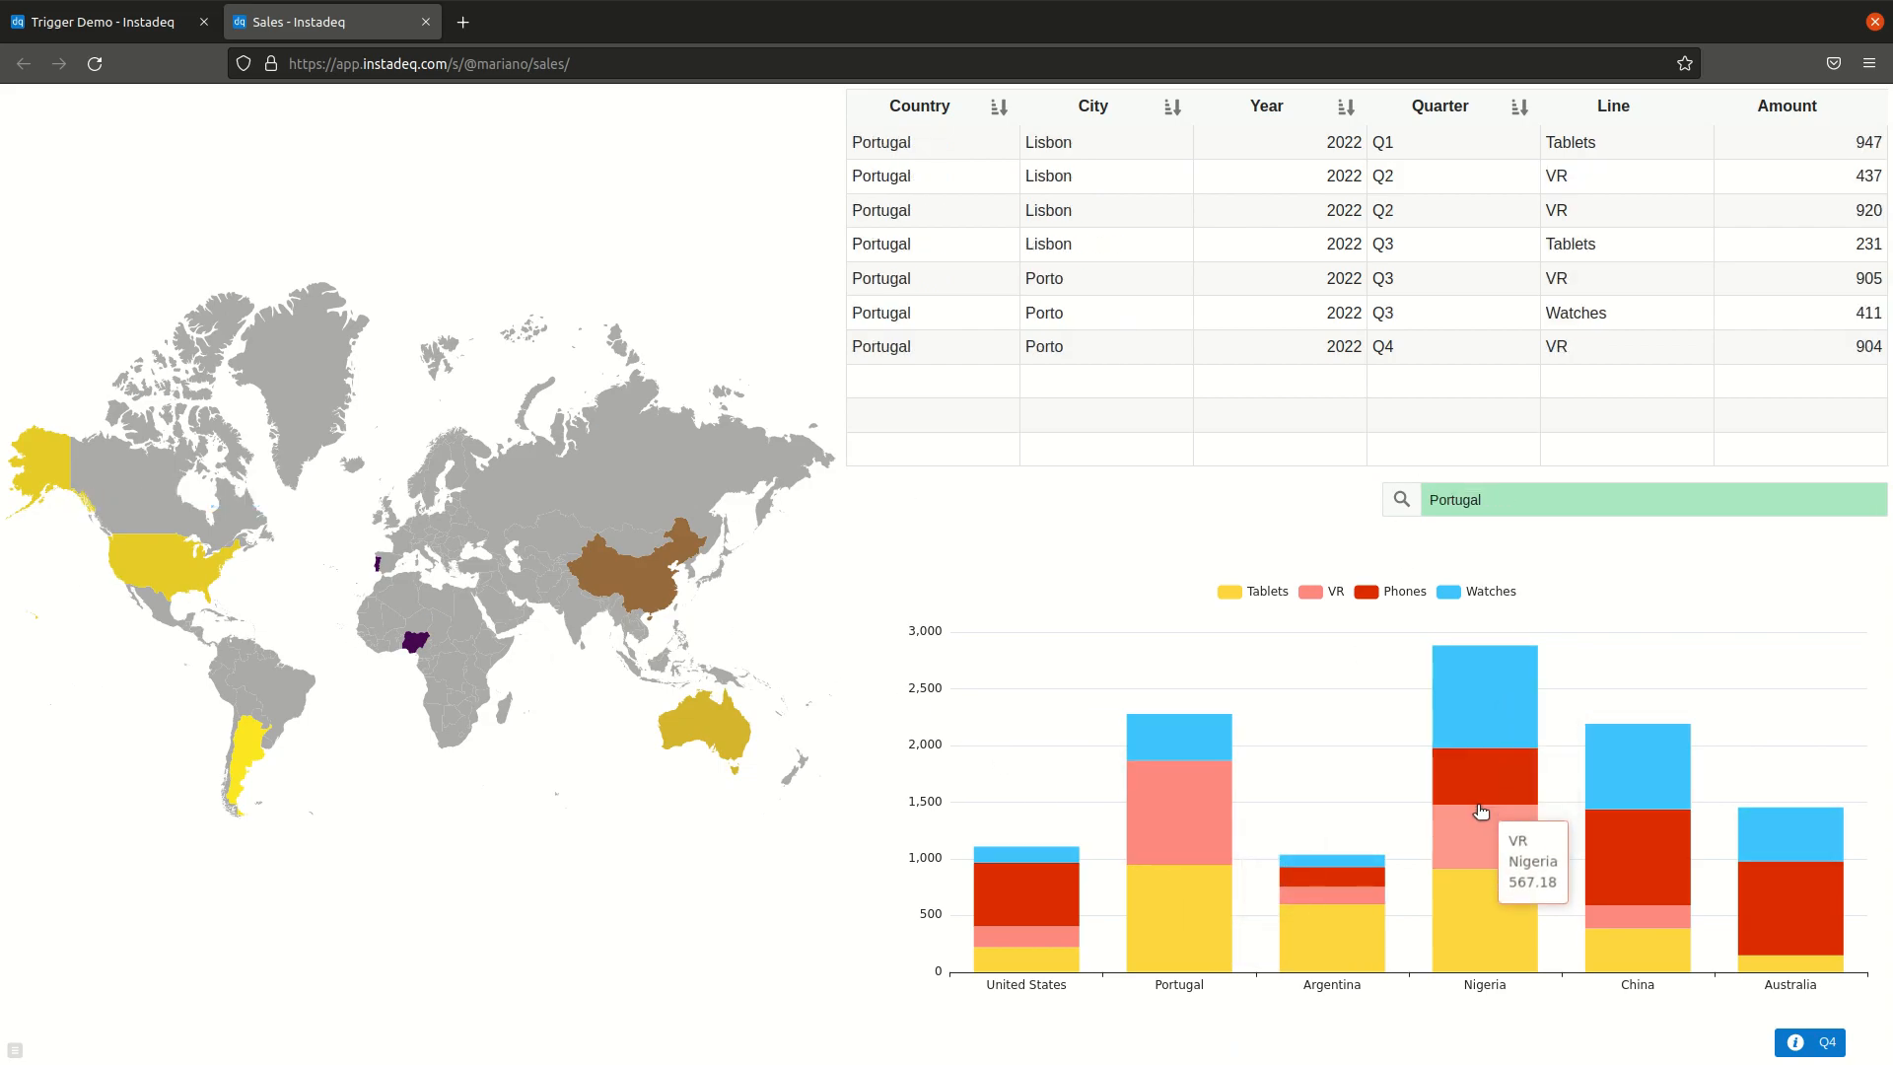
{"action": "left_click", "coordinate": [126, 23]}
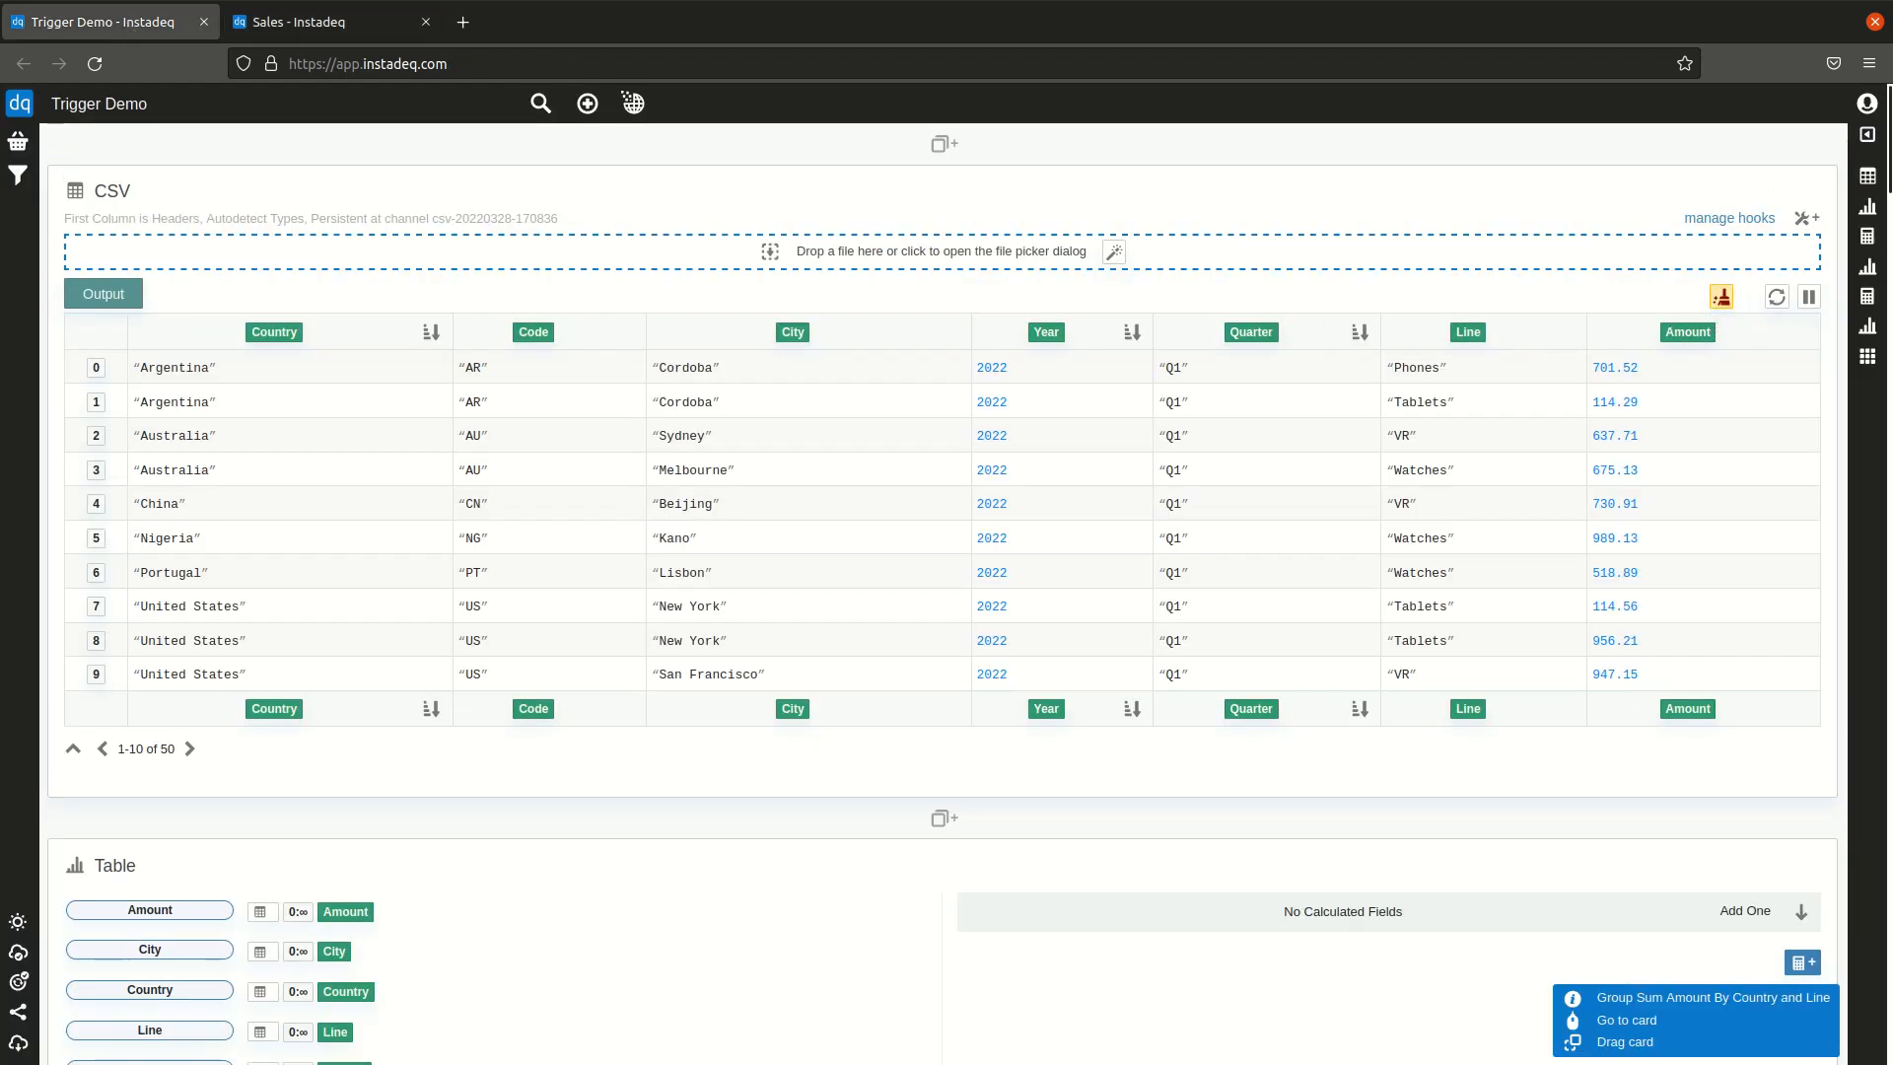
Step: Open the area map card and select Argentina, the United States and Australia to inspect the selected output
{"action": "left_click", "coordinate": [1866, 358]}
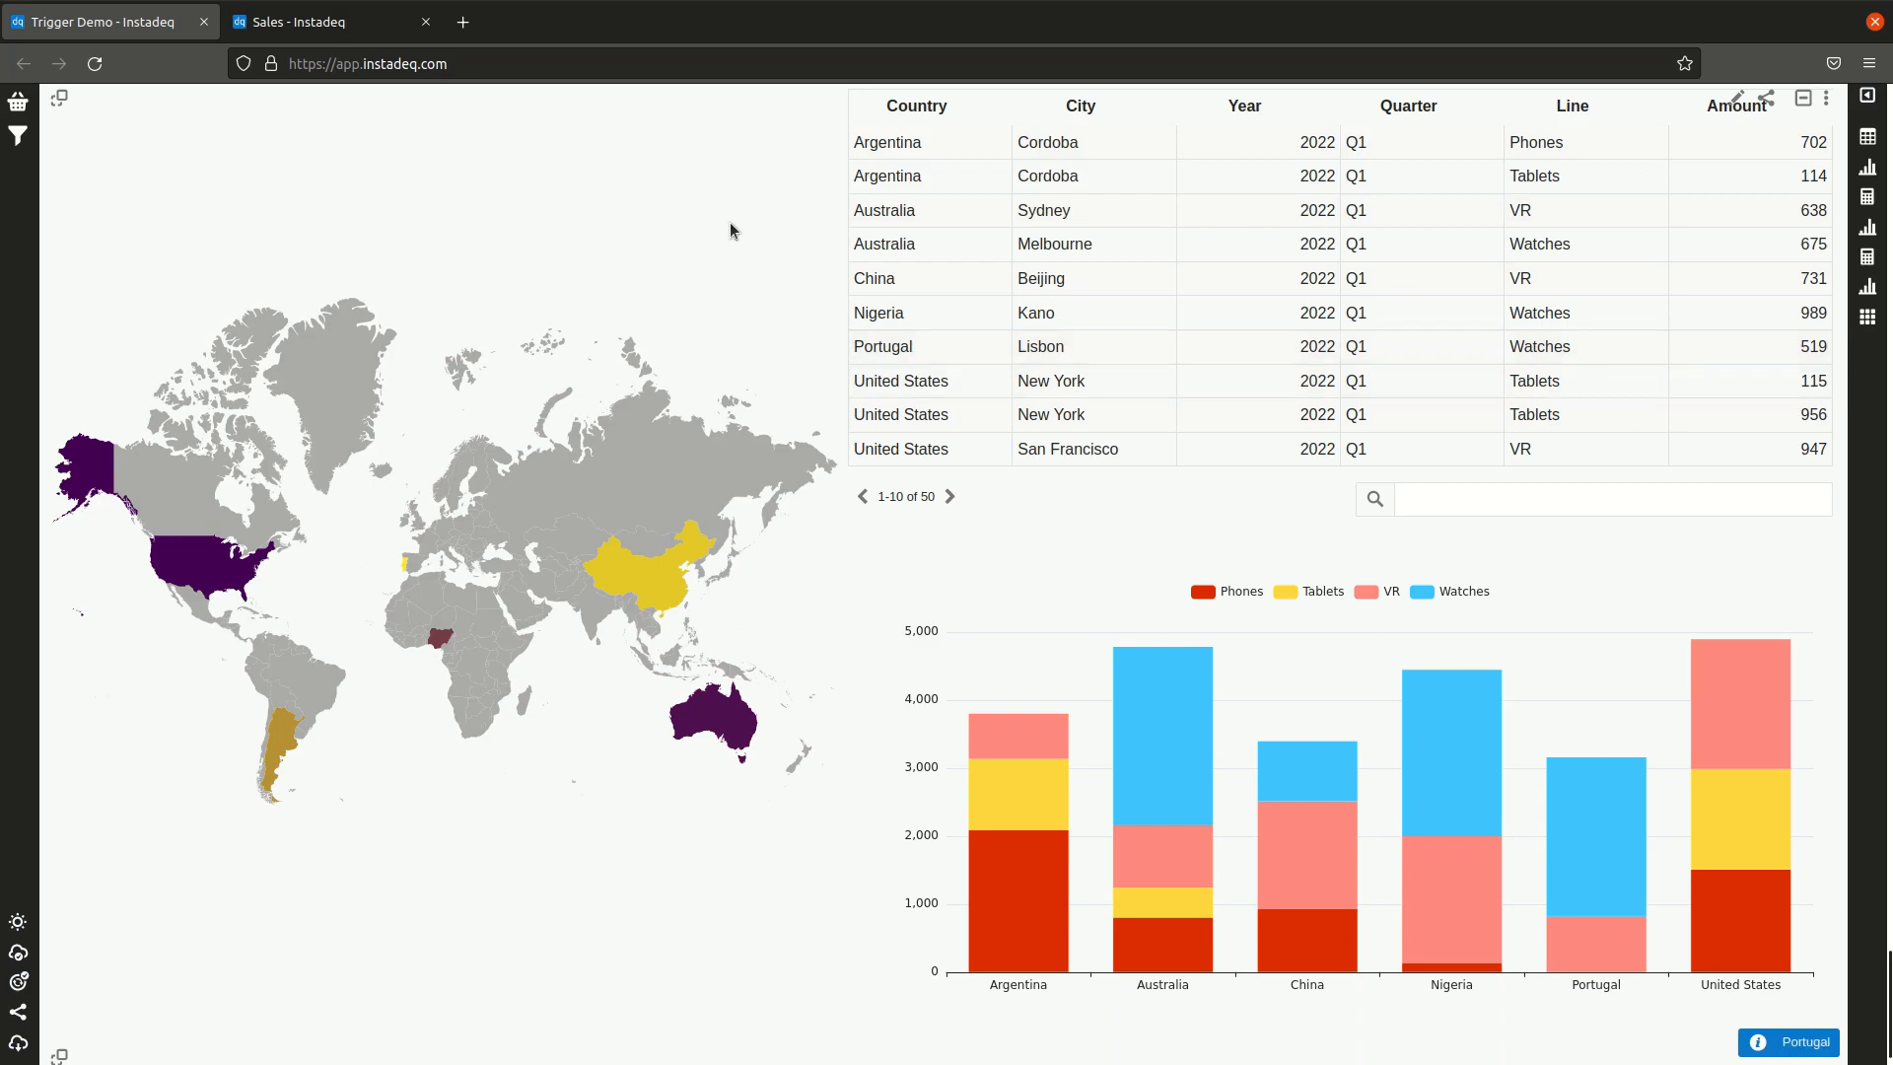
{"action": "scroll", "coordinate": [227, 547], "scroll_direction": "down", "scroll_amount": 1}
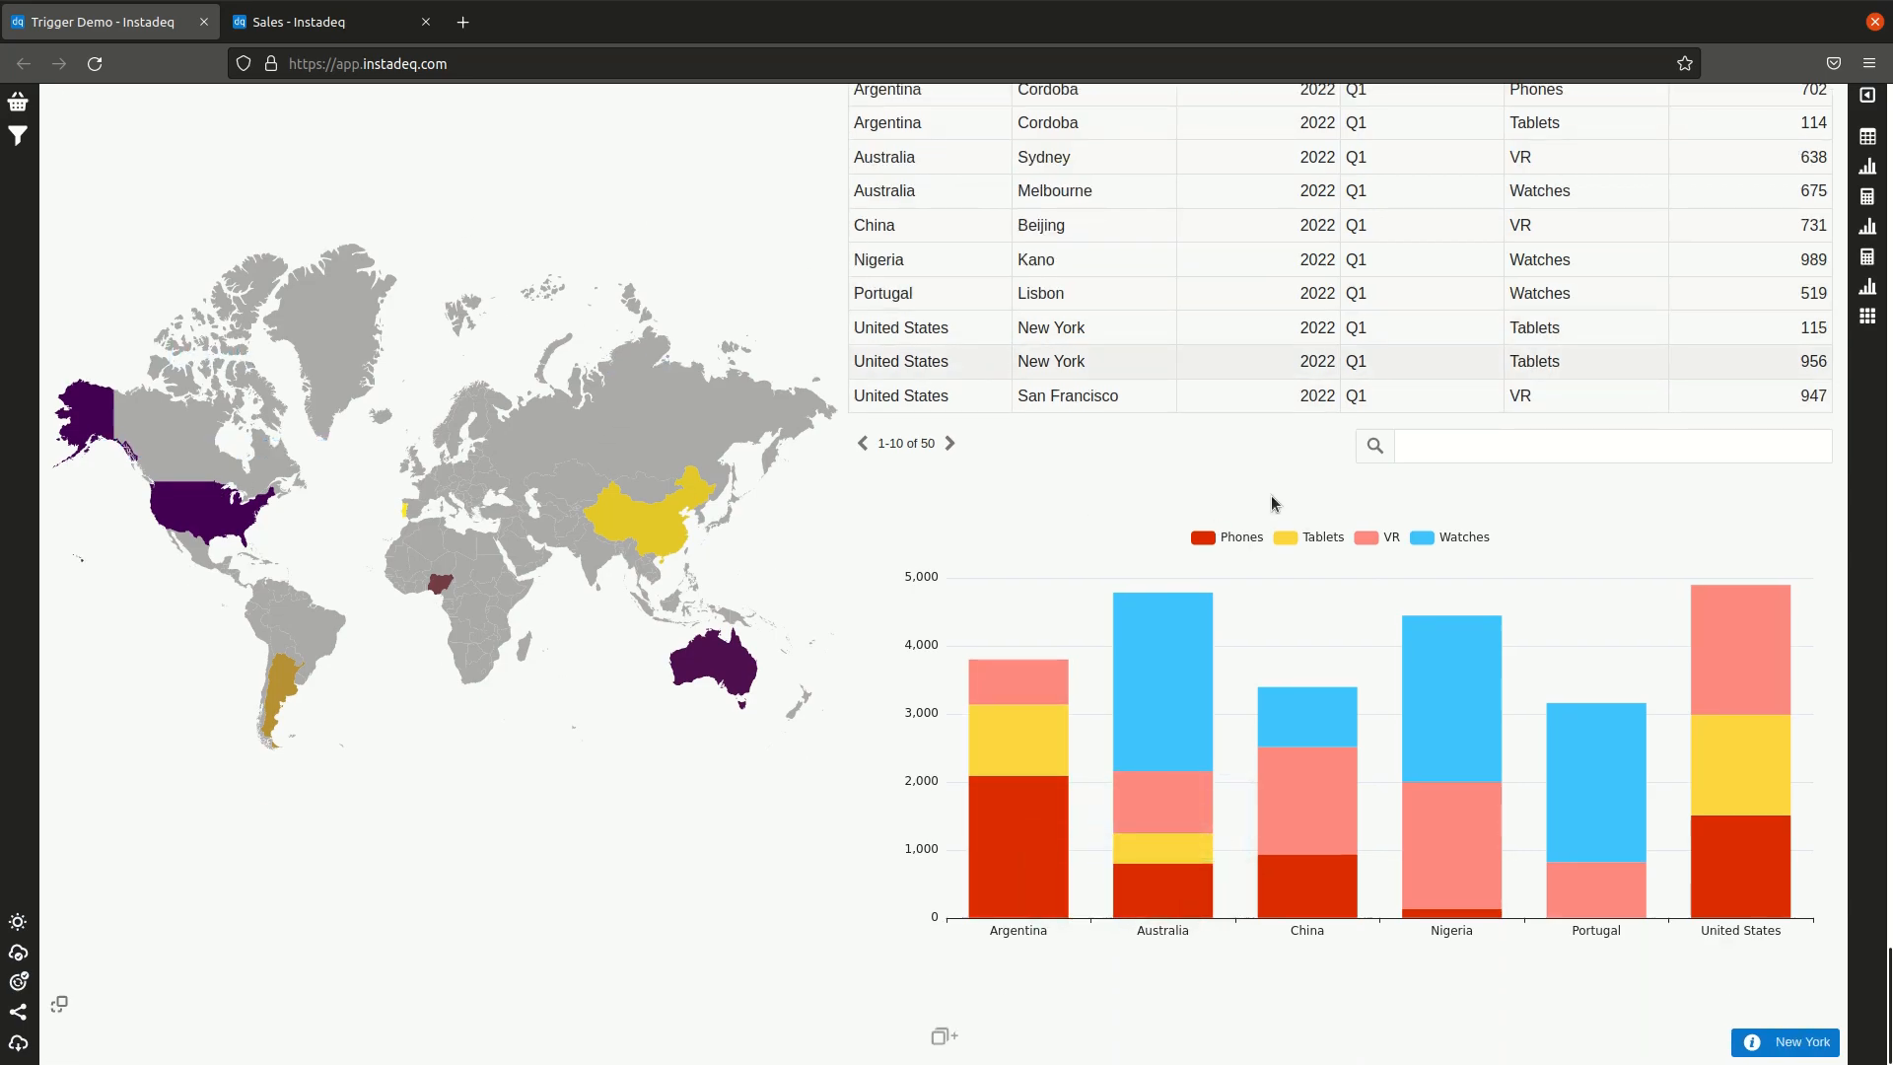
{"action": "scroll", "coordinate": [980, 475], "scroll_direction": "up", "scroll_amount": 1}
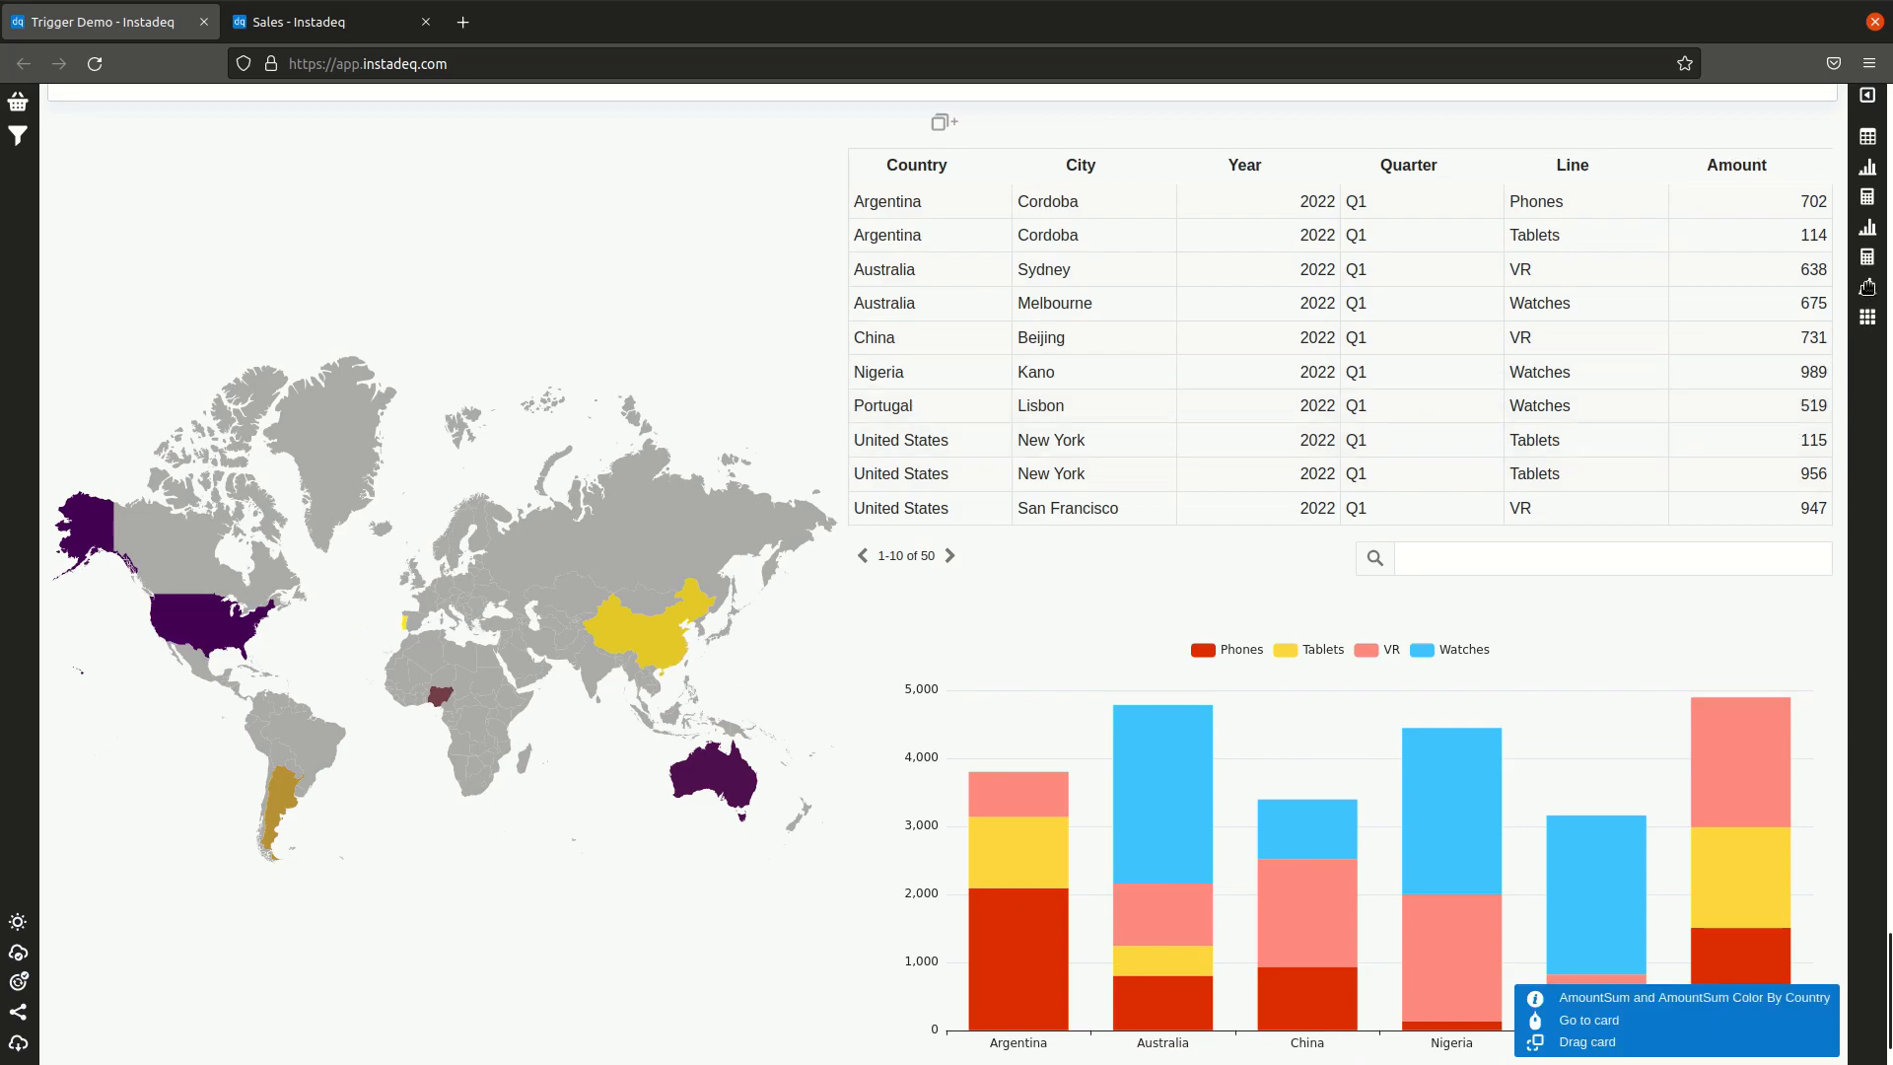
{"action": "left_click", "coordinate": [1866, 287]}
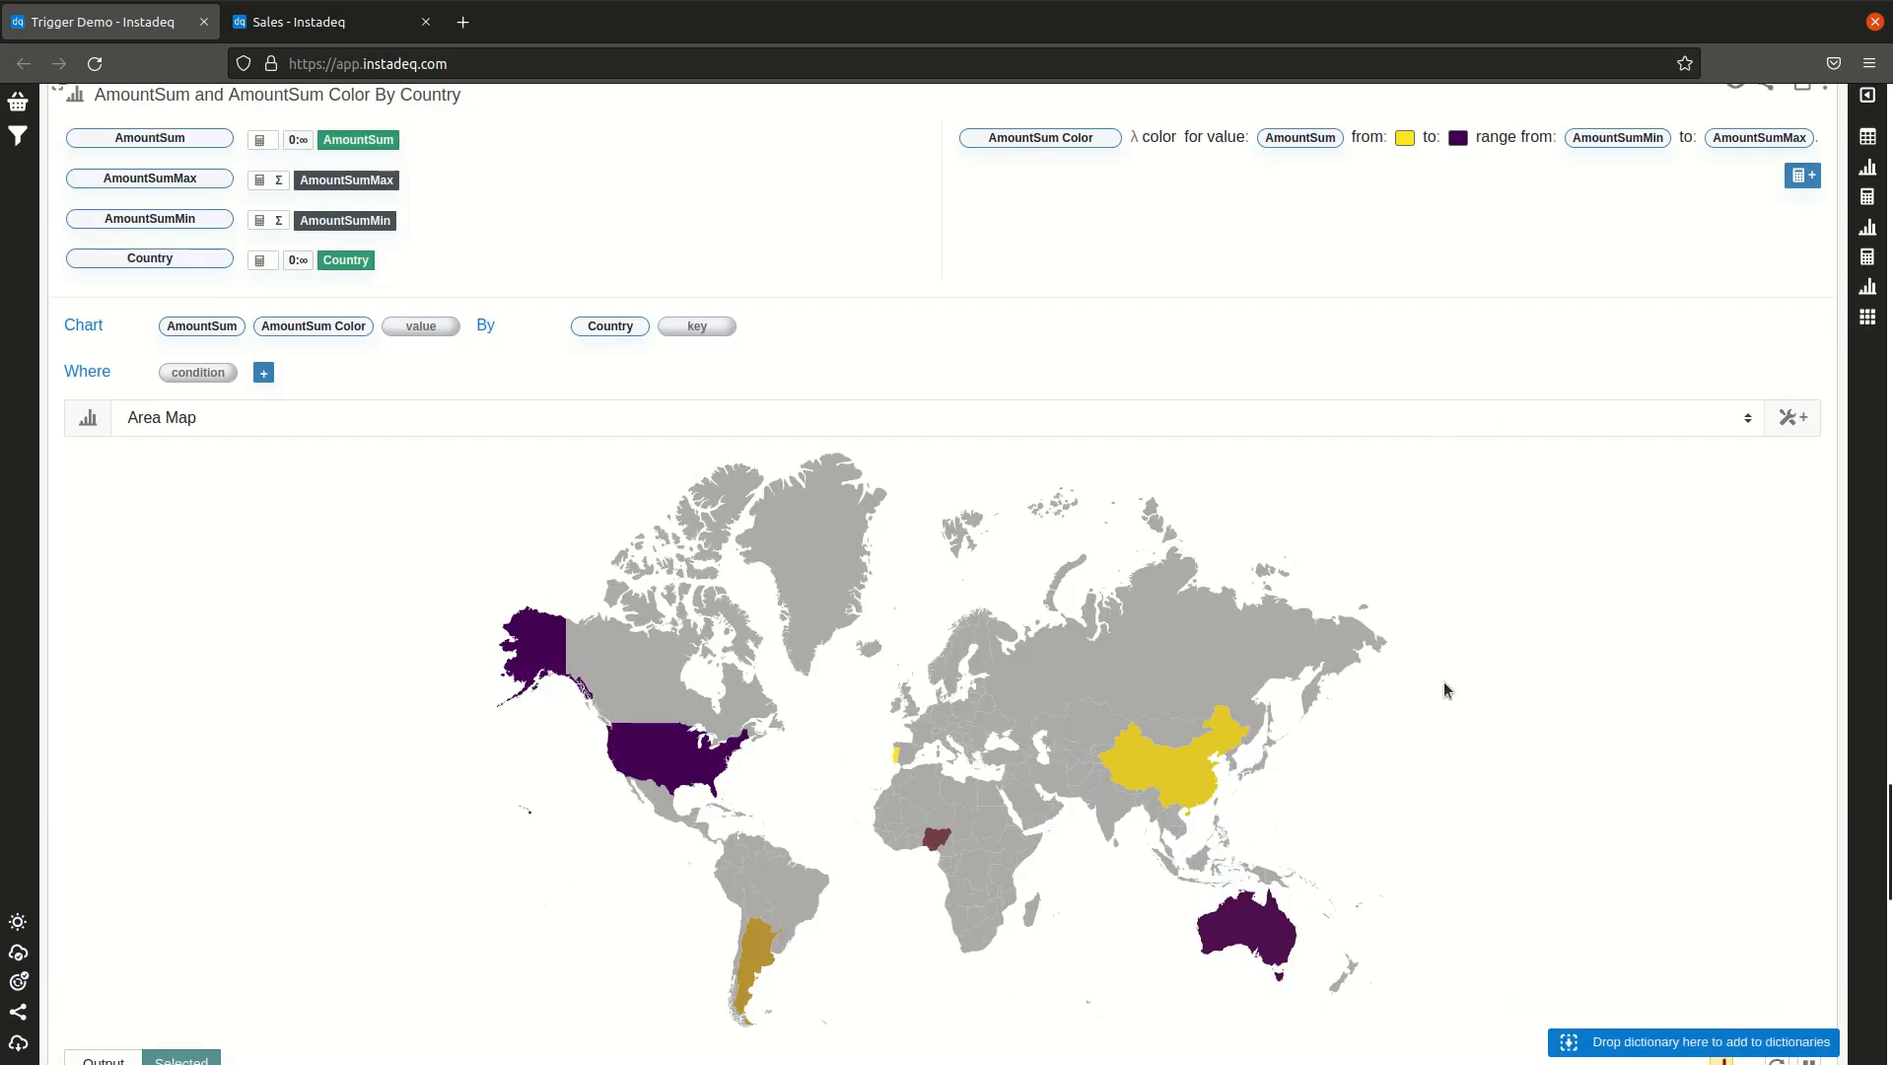
{"action": "scroll", "coordinate": [1683, 532], "scroll_direction": "down", "scroll_amount": 2}
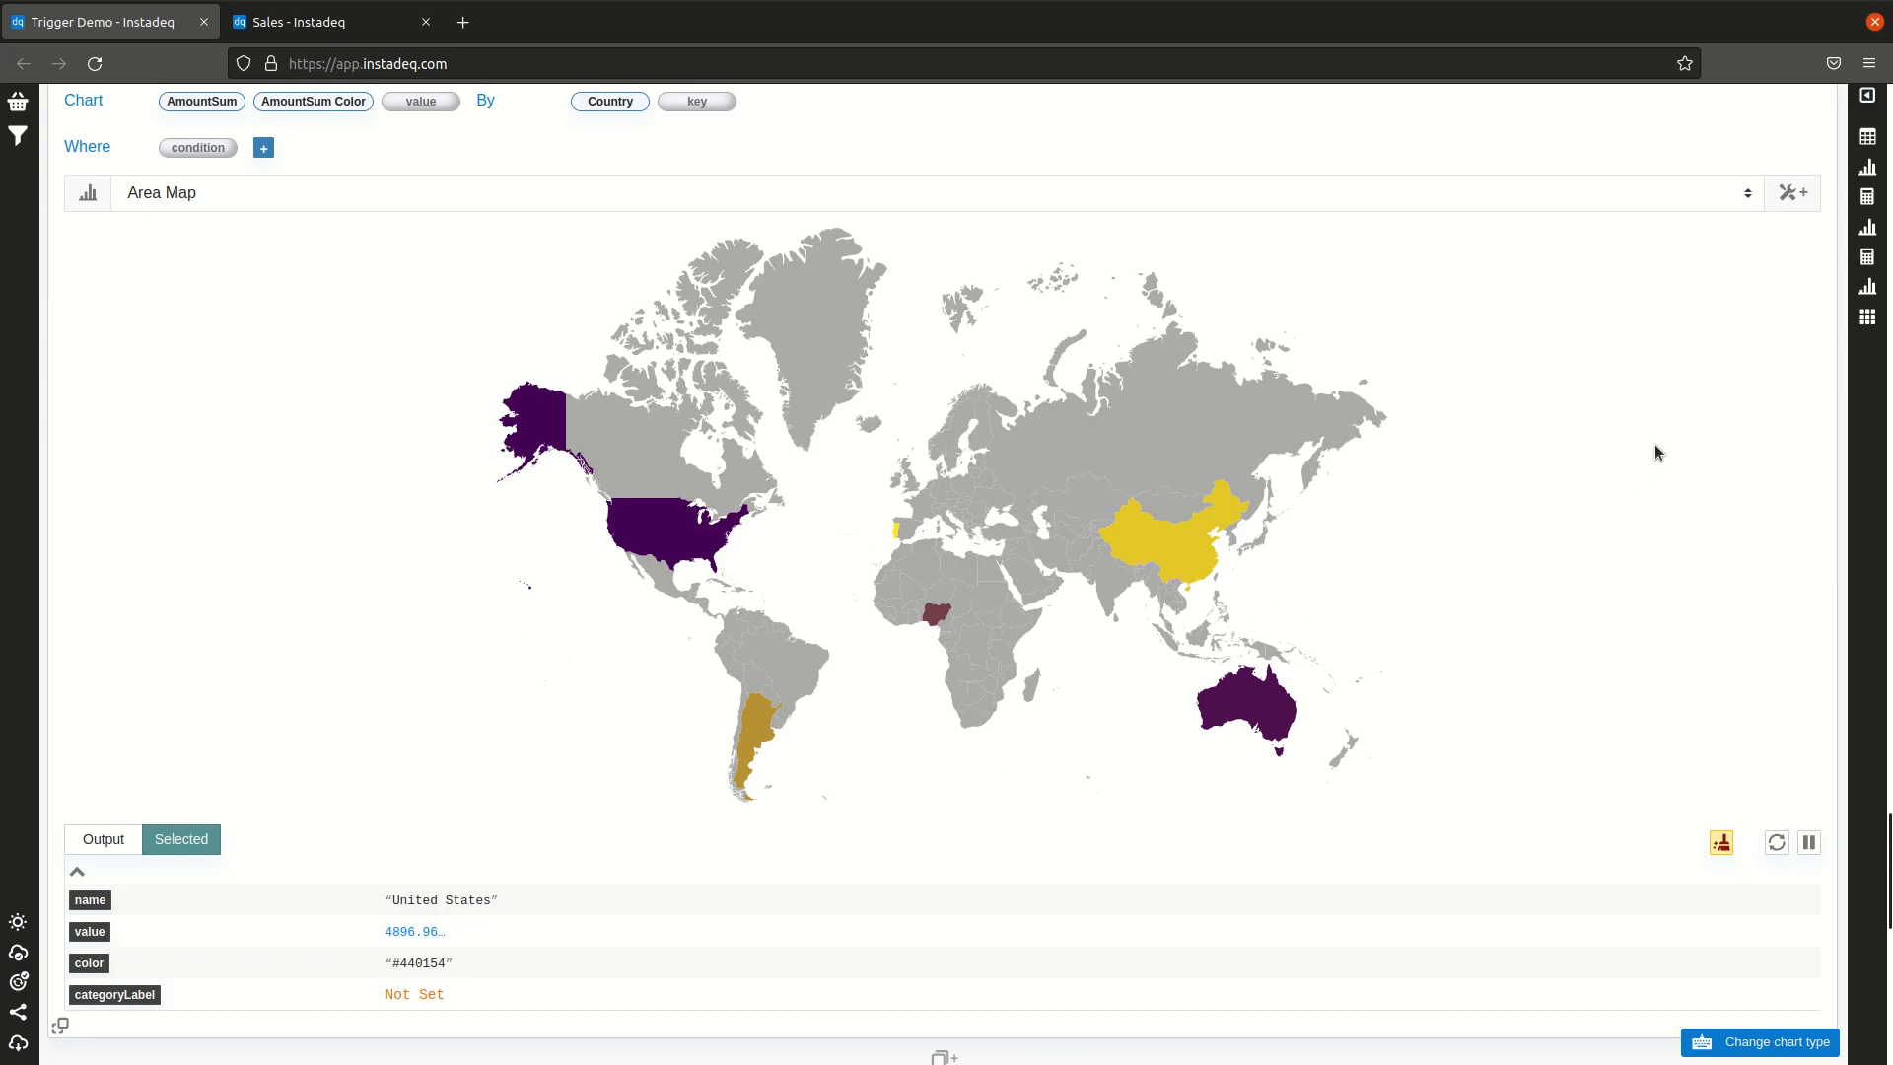
{"action": "scroll", "coordinate": [1729, 400], "scroll_direction": "down", "scroll_amount": 1}
{"action": "left_click", "coordinate": [752, 618]}
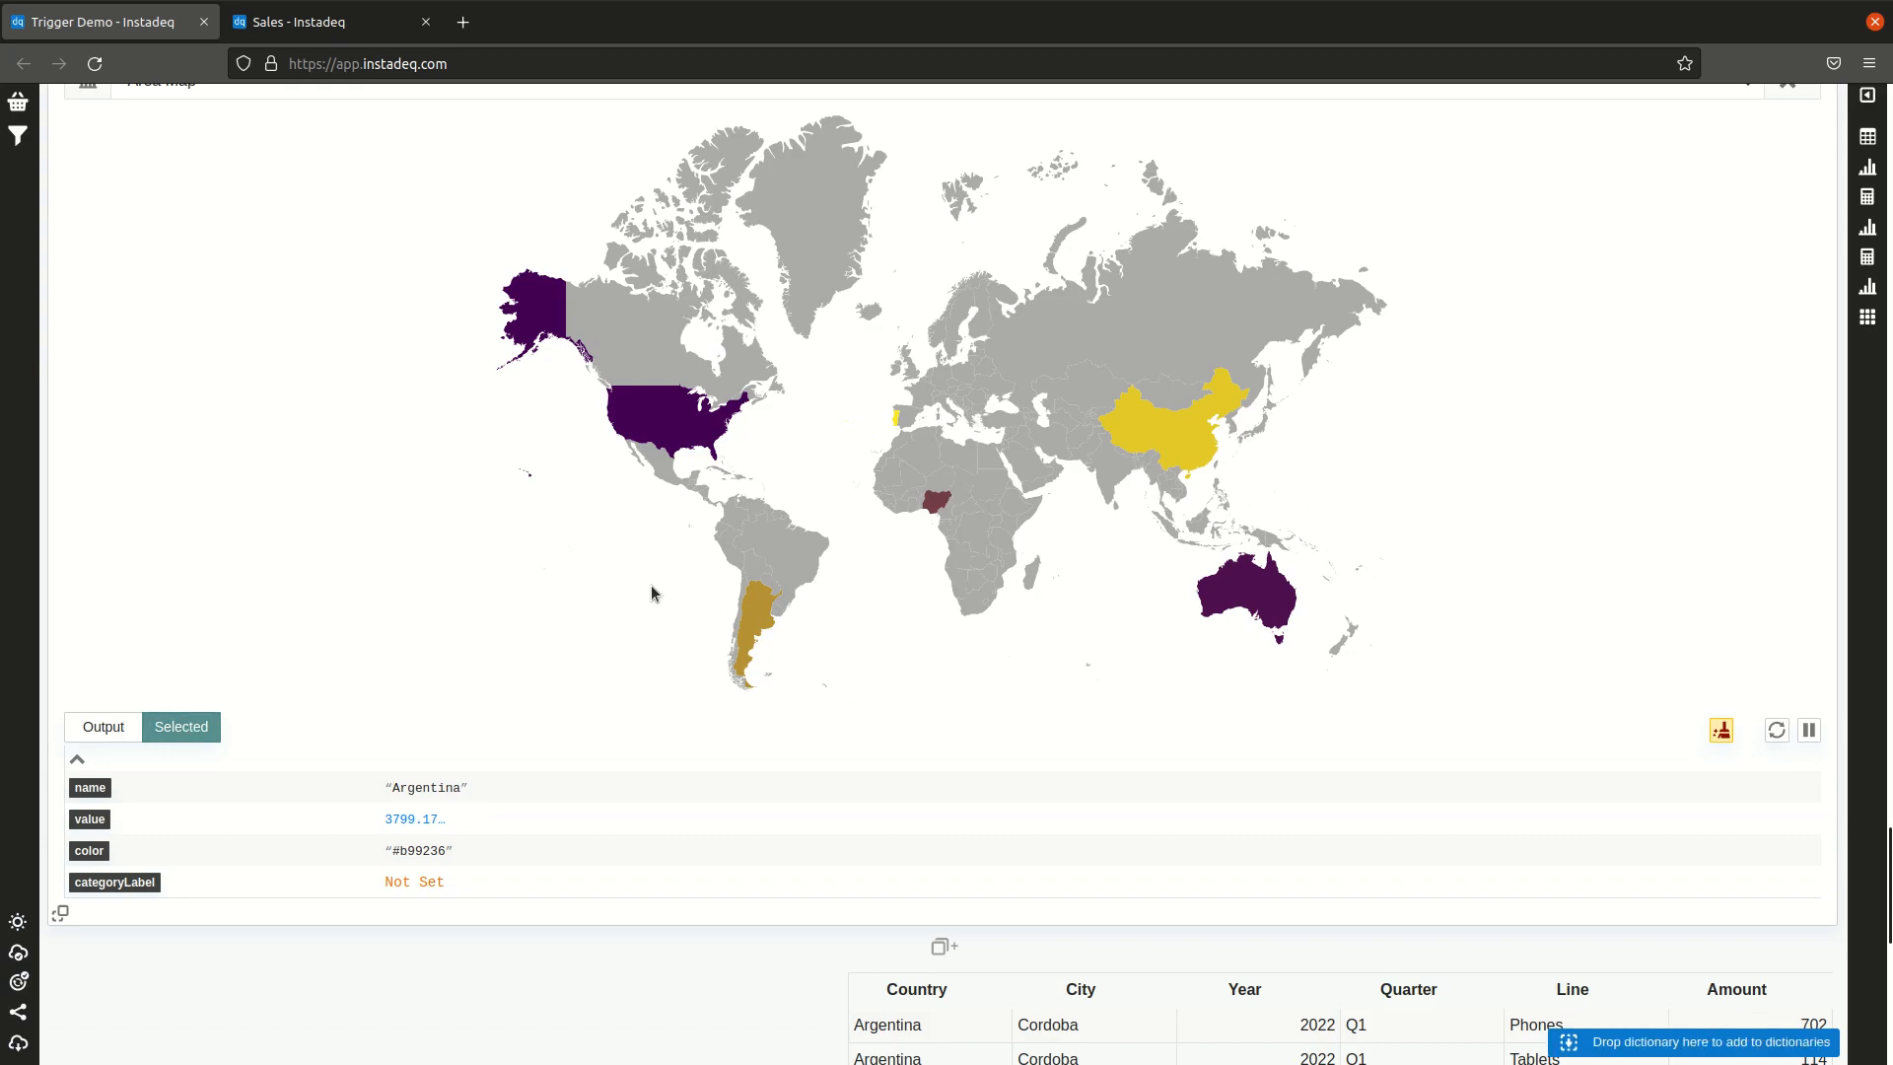
{"action": "left_click", "coordinate": [648, 435]}
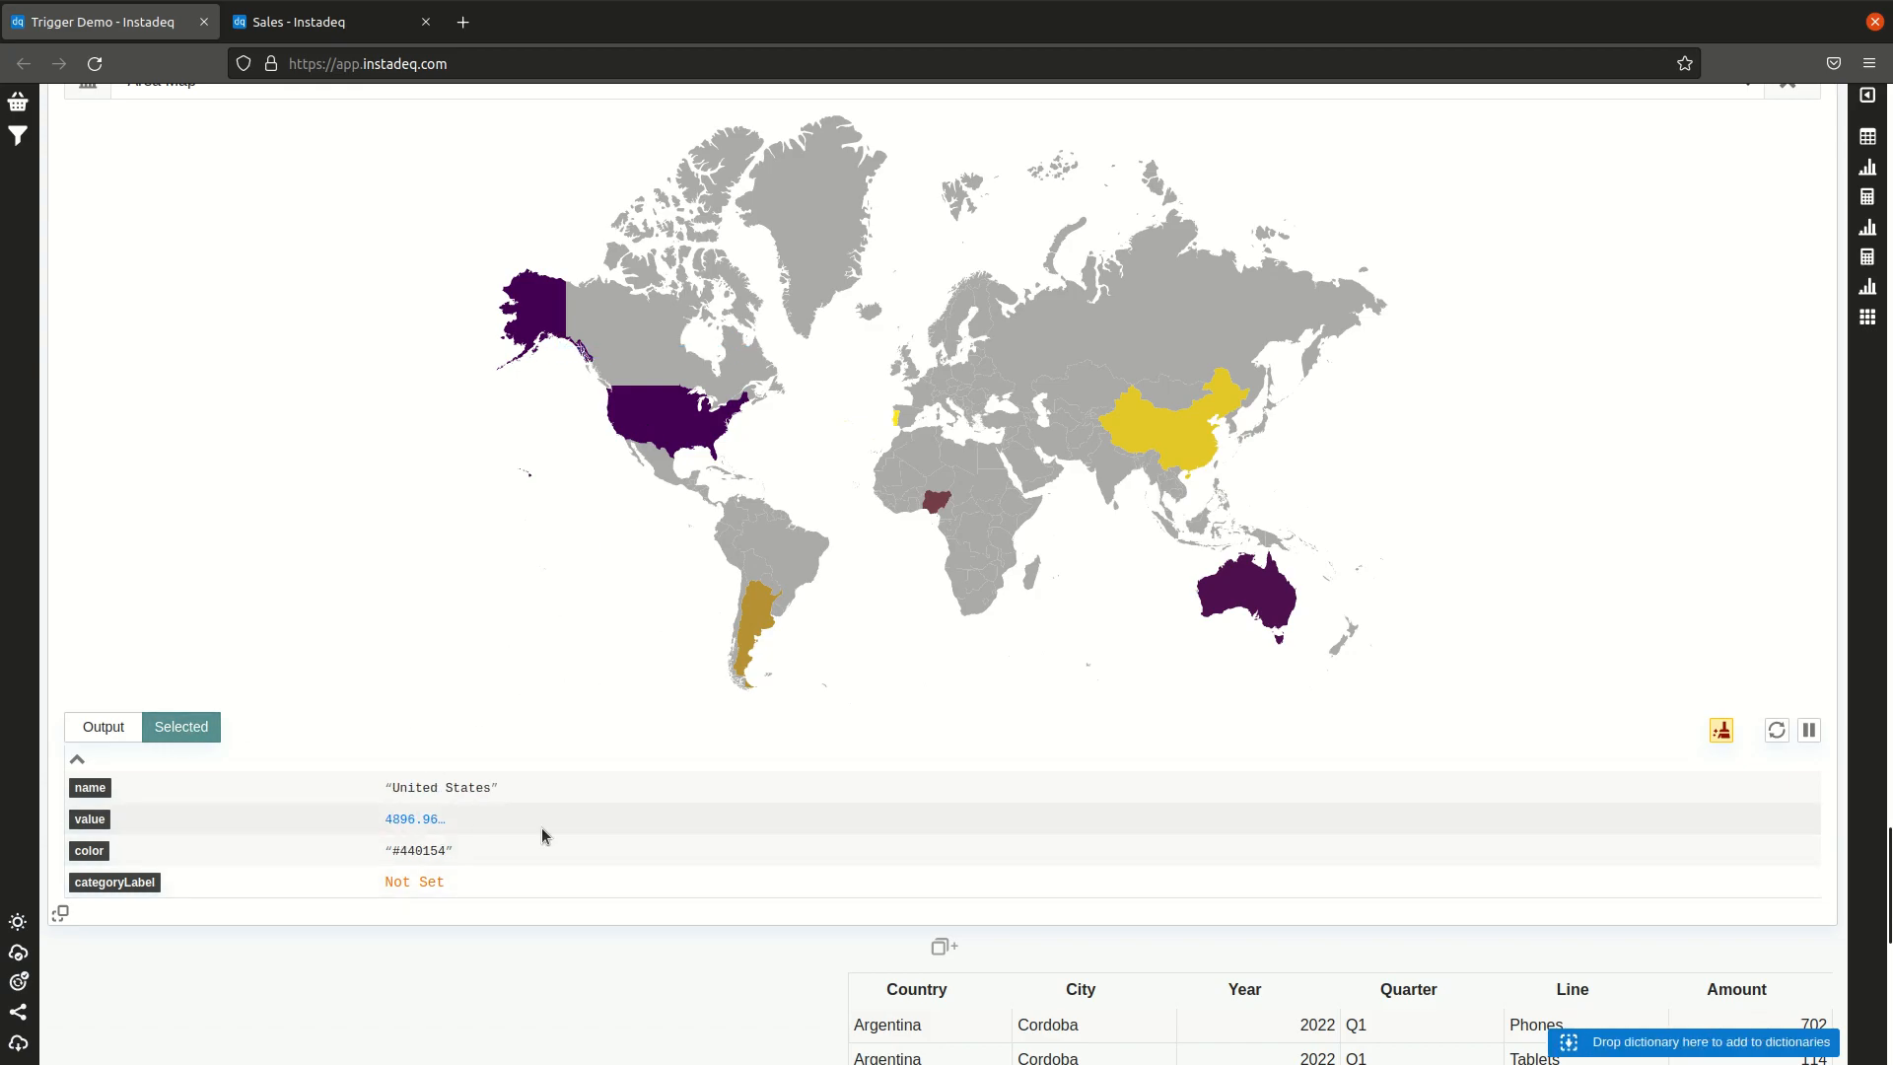
{"action": "left_click", "coordinate": [1252, 574]}
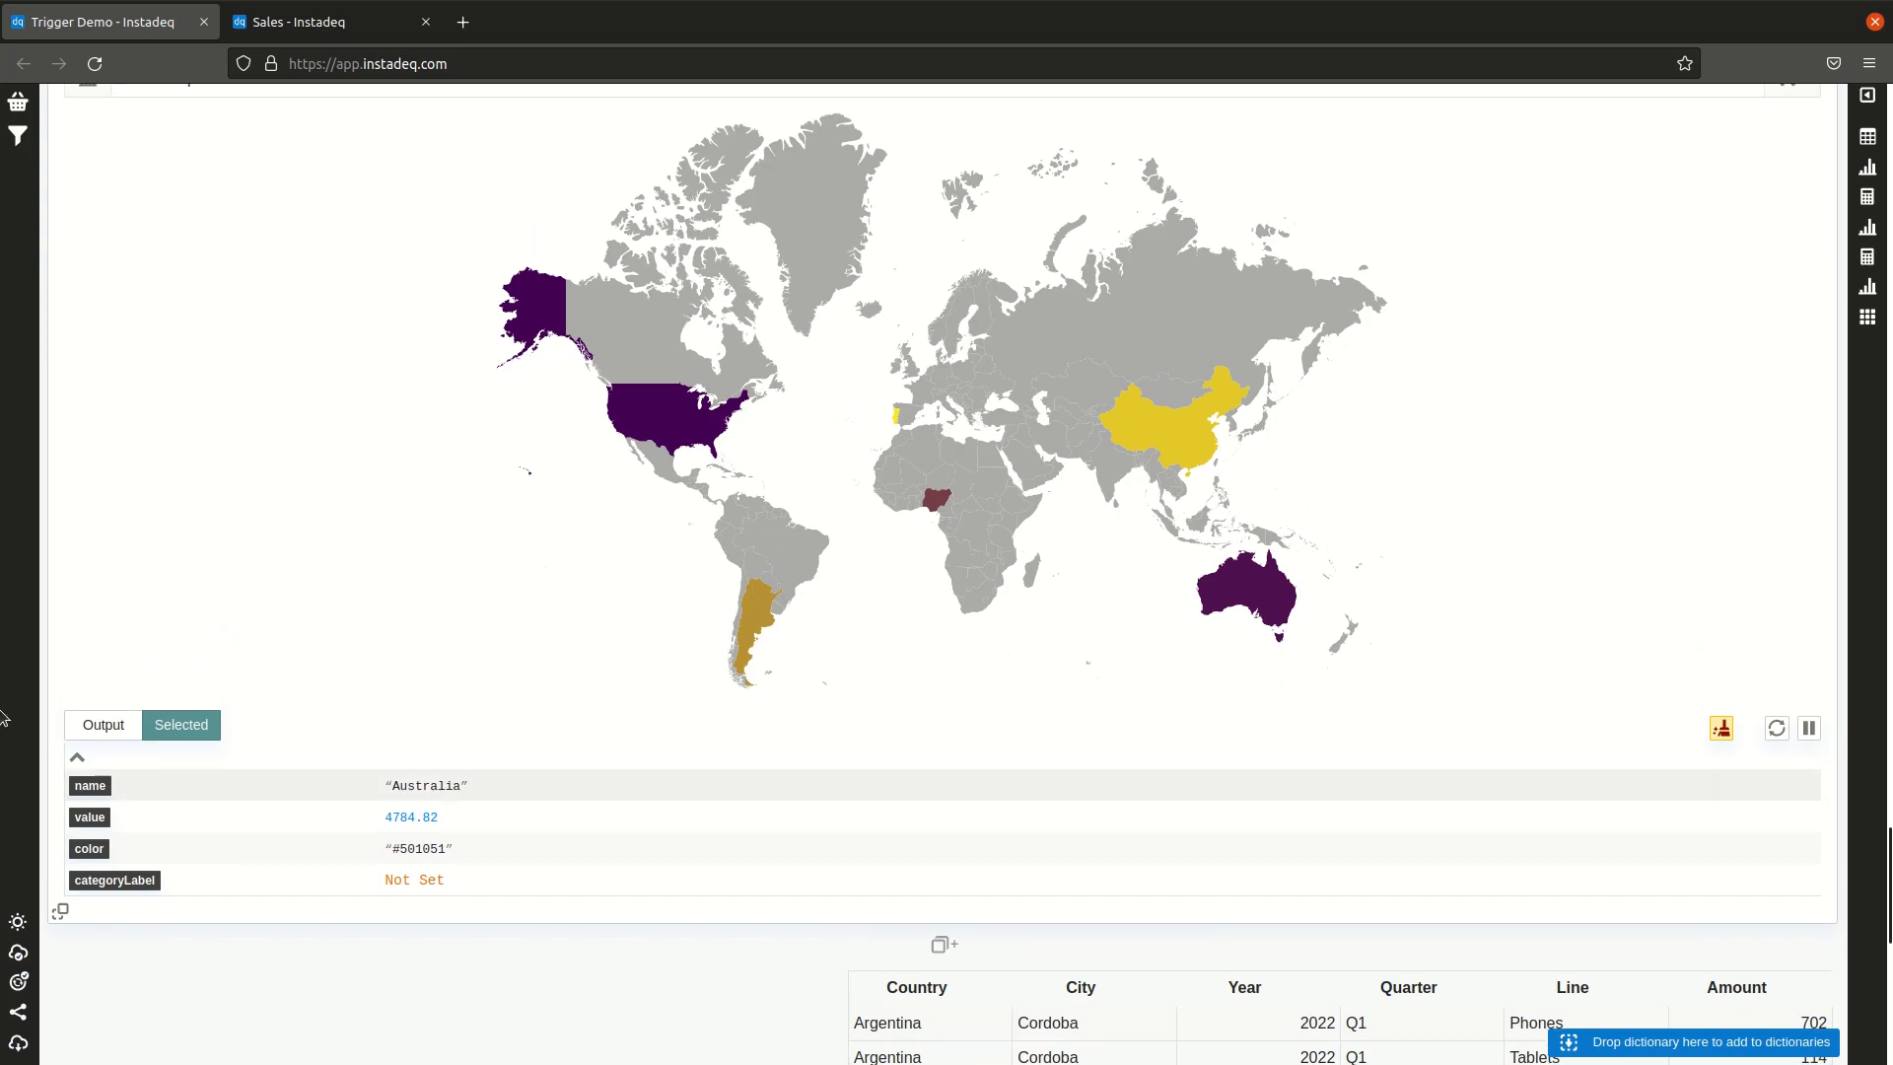
Step: Add an Event Trigger card below the area map card
{"action": "scroll", "coordinate": [530, 670], "scroll_direction": "down", "scroll_amount": 2}
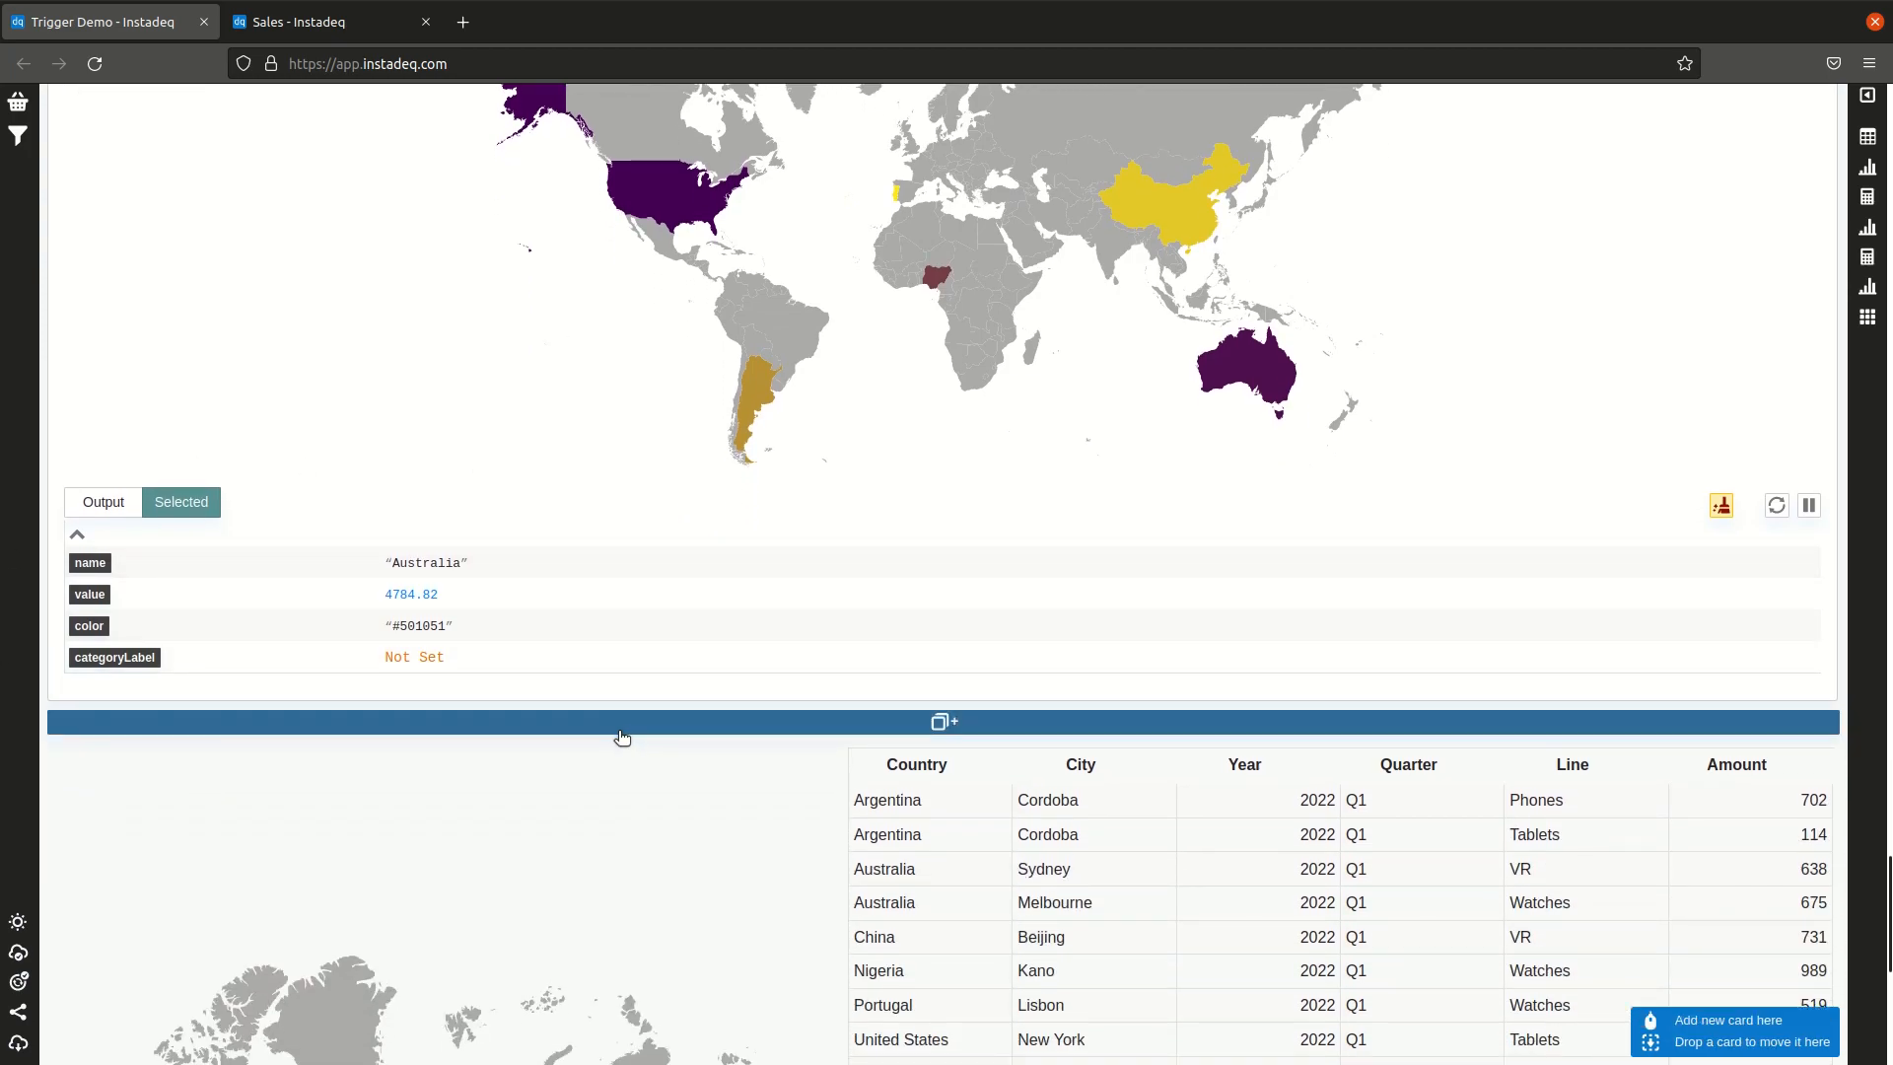
{"action": "left_click", "coordinate": [622, 733]}
{"action": "scroll", "coordinate": [712, 559], "scroll_direction": "down", "scroll_amount": 3}
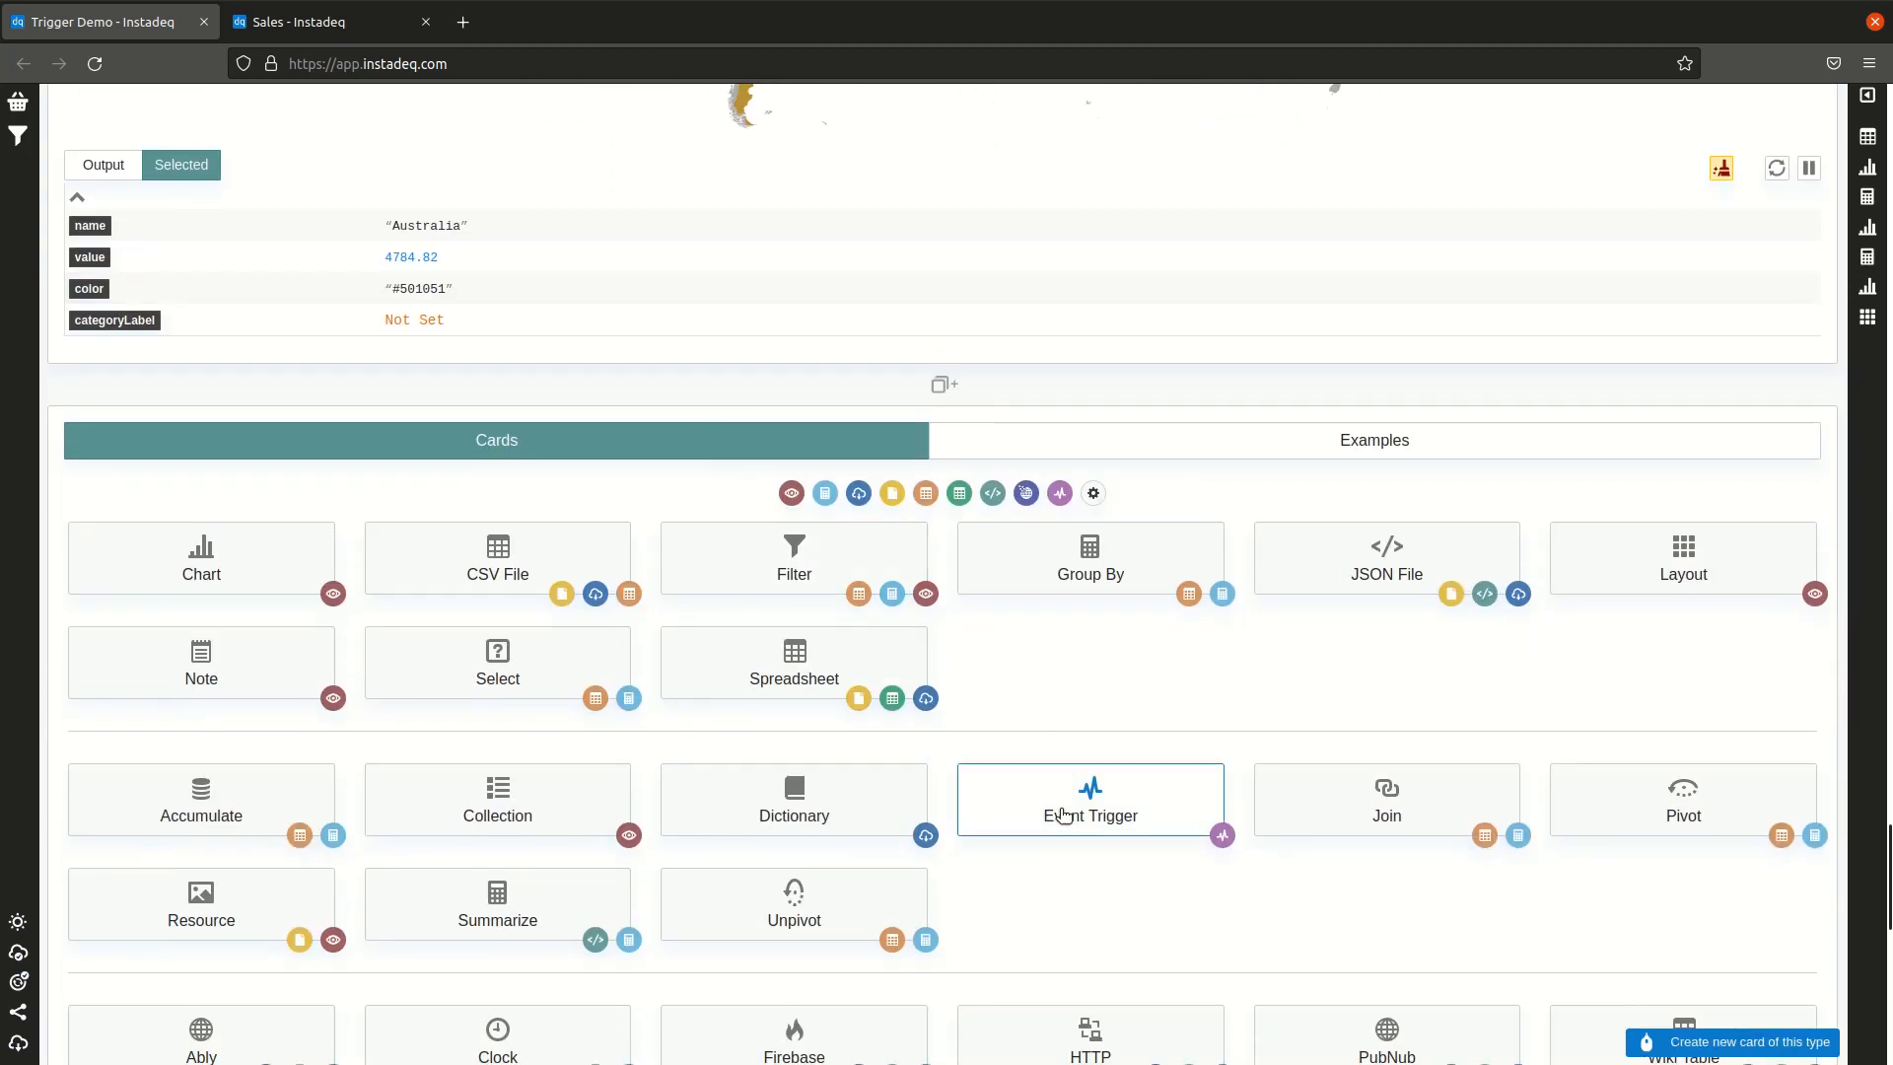
{"action": "left_click", "coordinate": [1025, 808]}
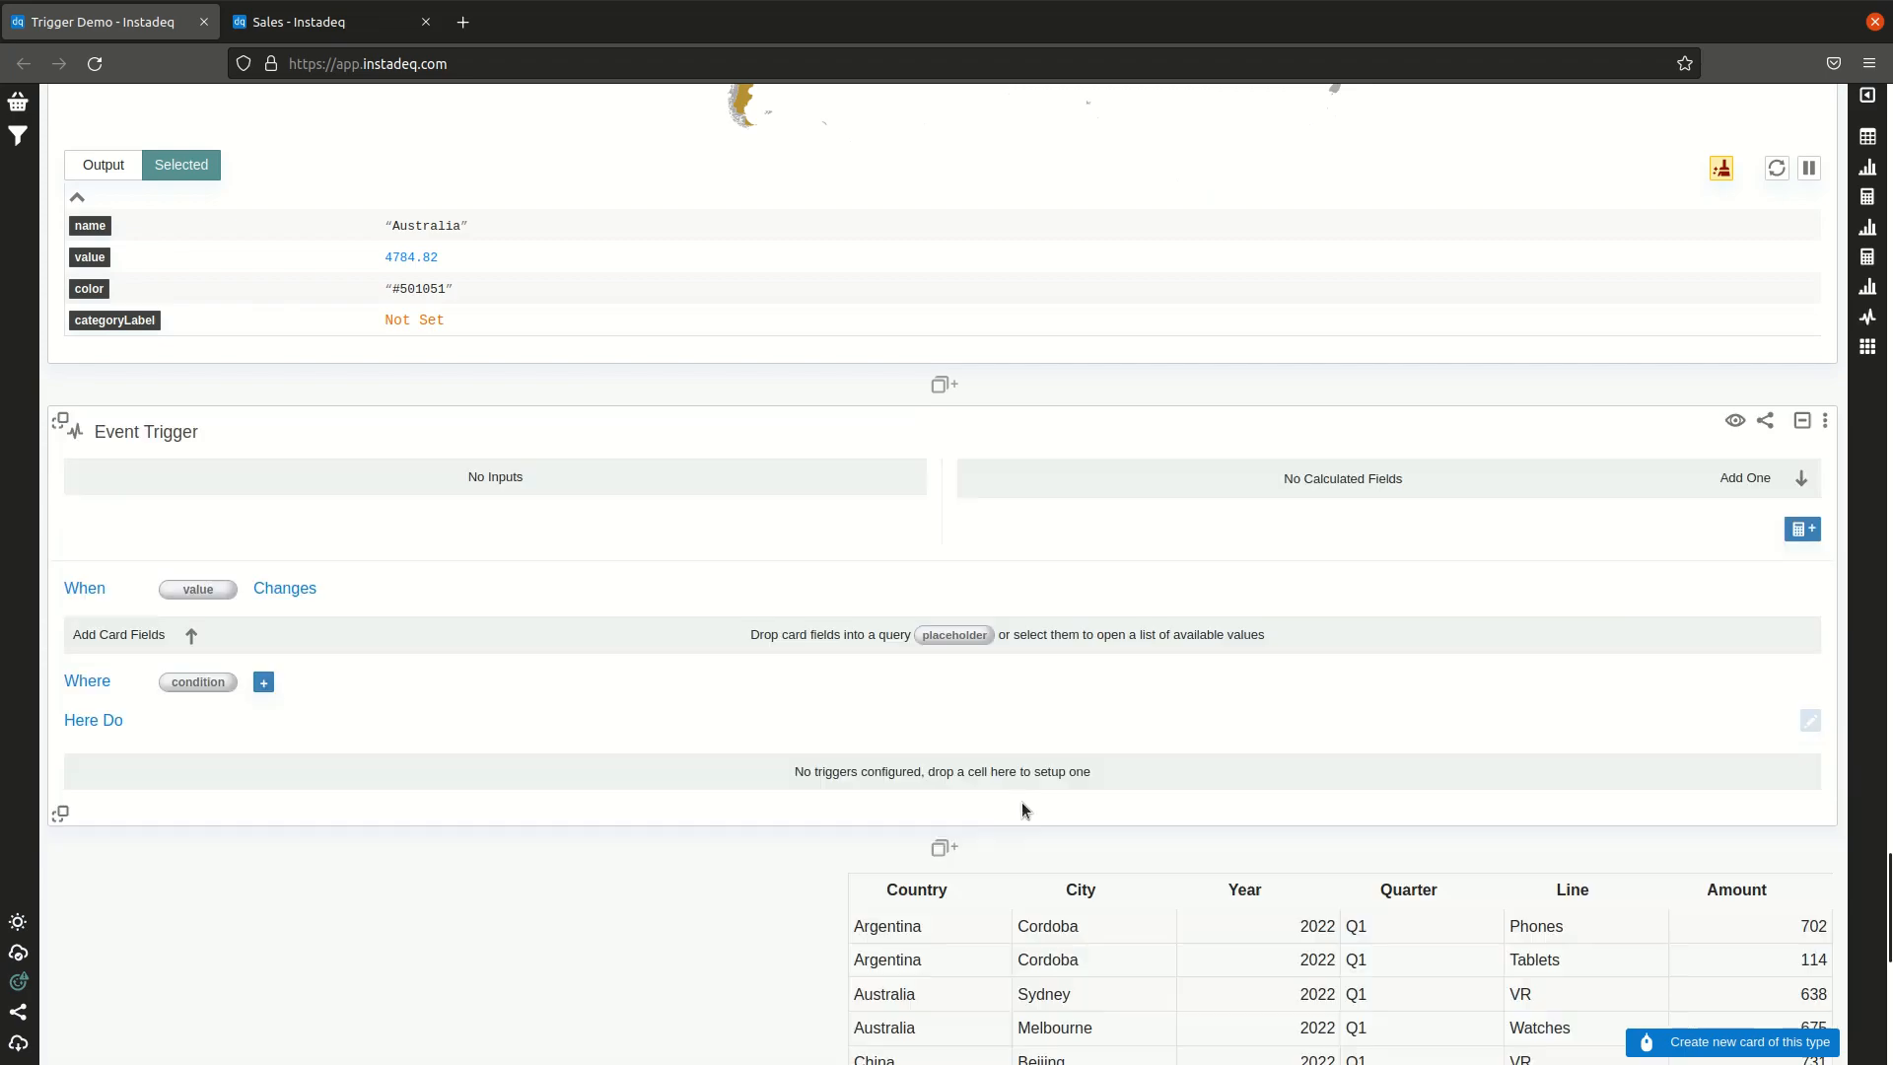
Step: Make the trigger fire when the map's selected name changes
{"action": "scroll", "coordinate": [250, 426], "scroll_direction": "up", "scroll_amount": 1}
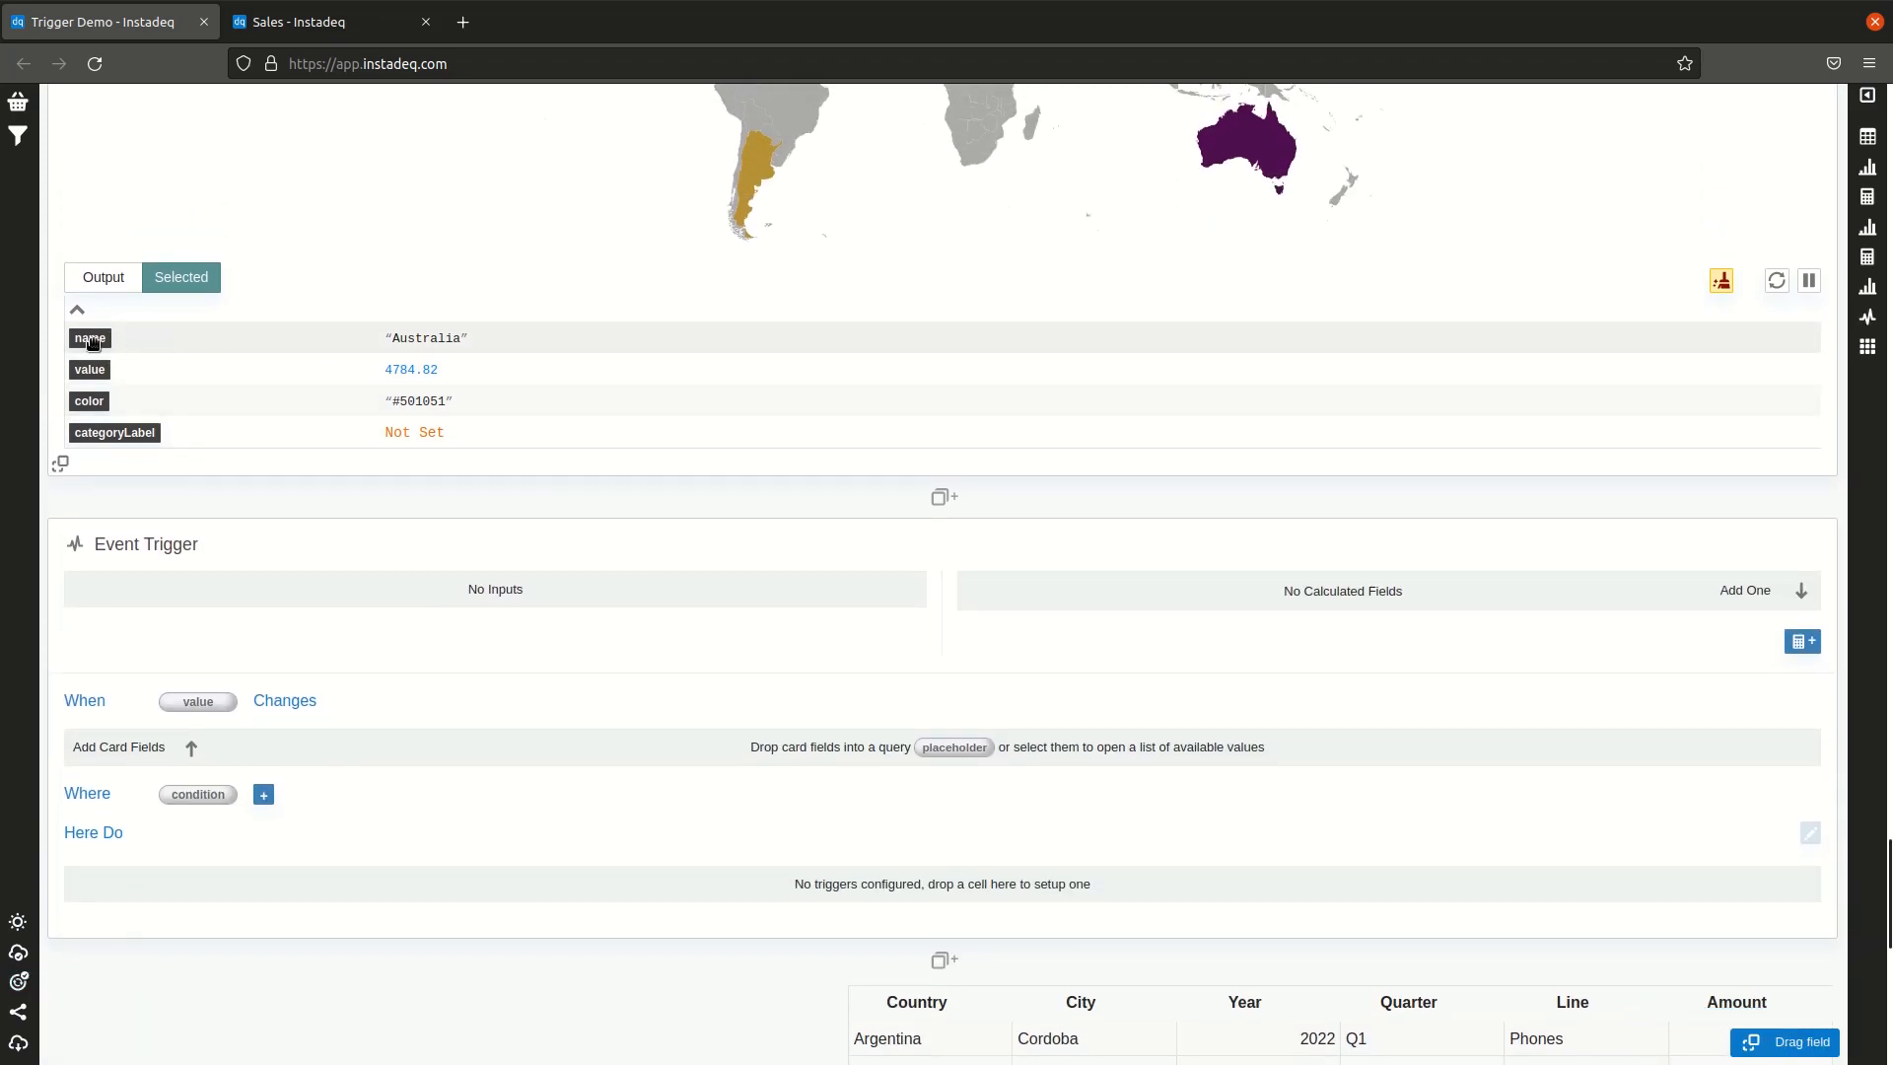
{"action": "left_click_drag", "start_coordinate": [91, 340], "coordinate": [207, 704]}
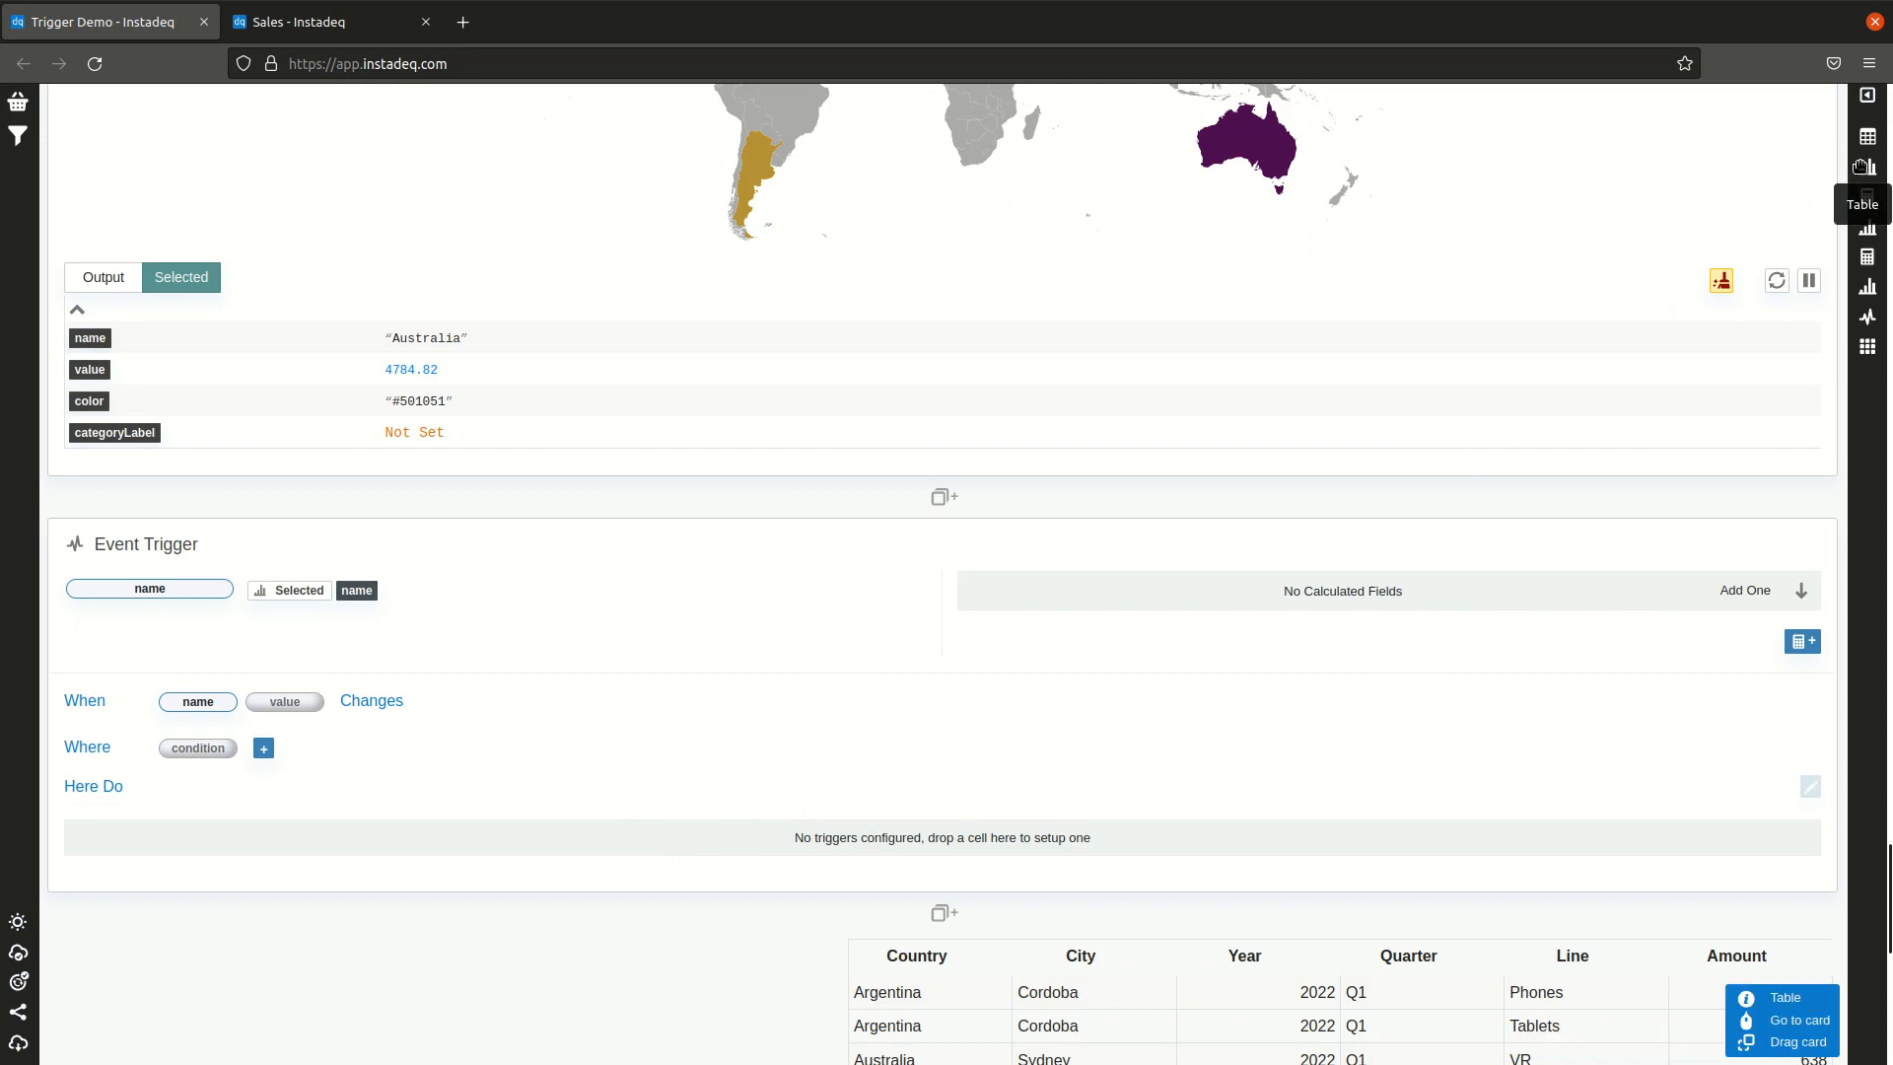
Step: Add a Table action that sets the field chart's filterText to the selected name
{"action": "left_click_drag", "start_coordinate": [1866, 166], "coordinate": [916, 836]}
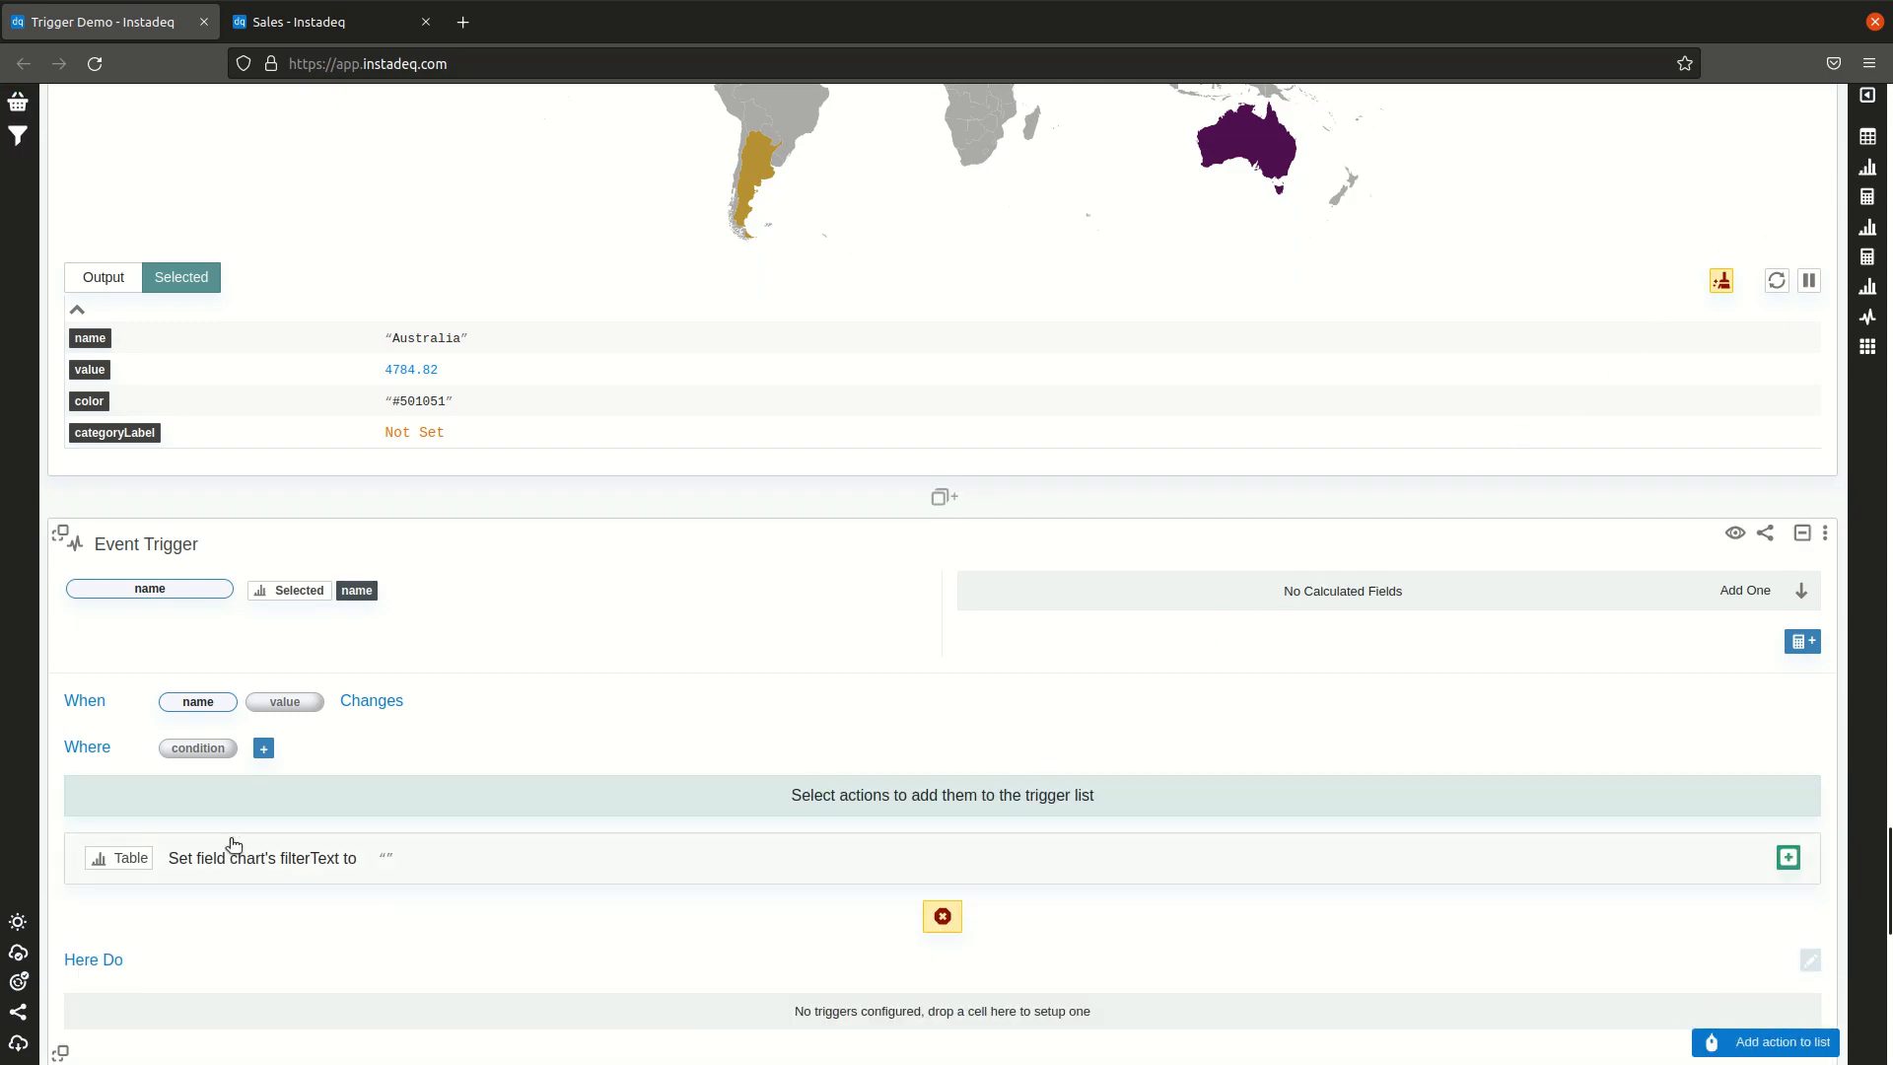
{"action": "left_click", "coordinate": [479, 869]}
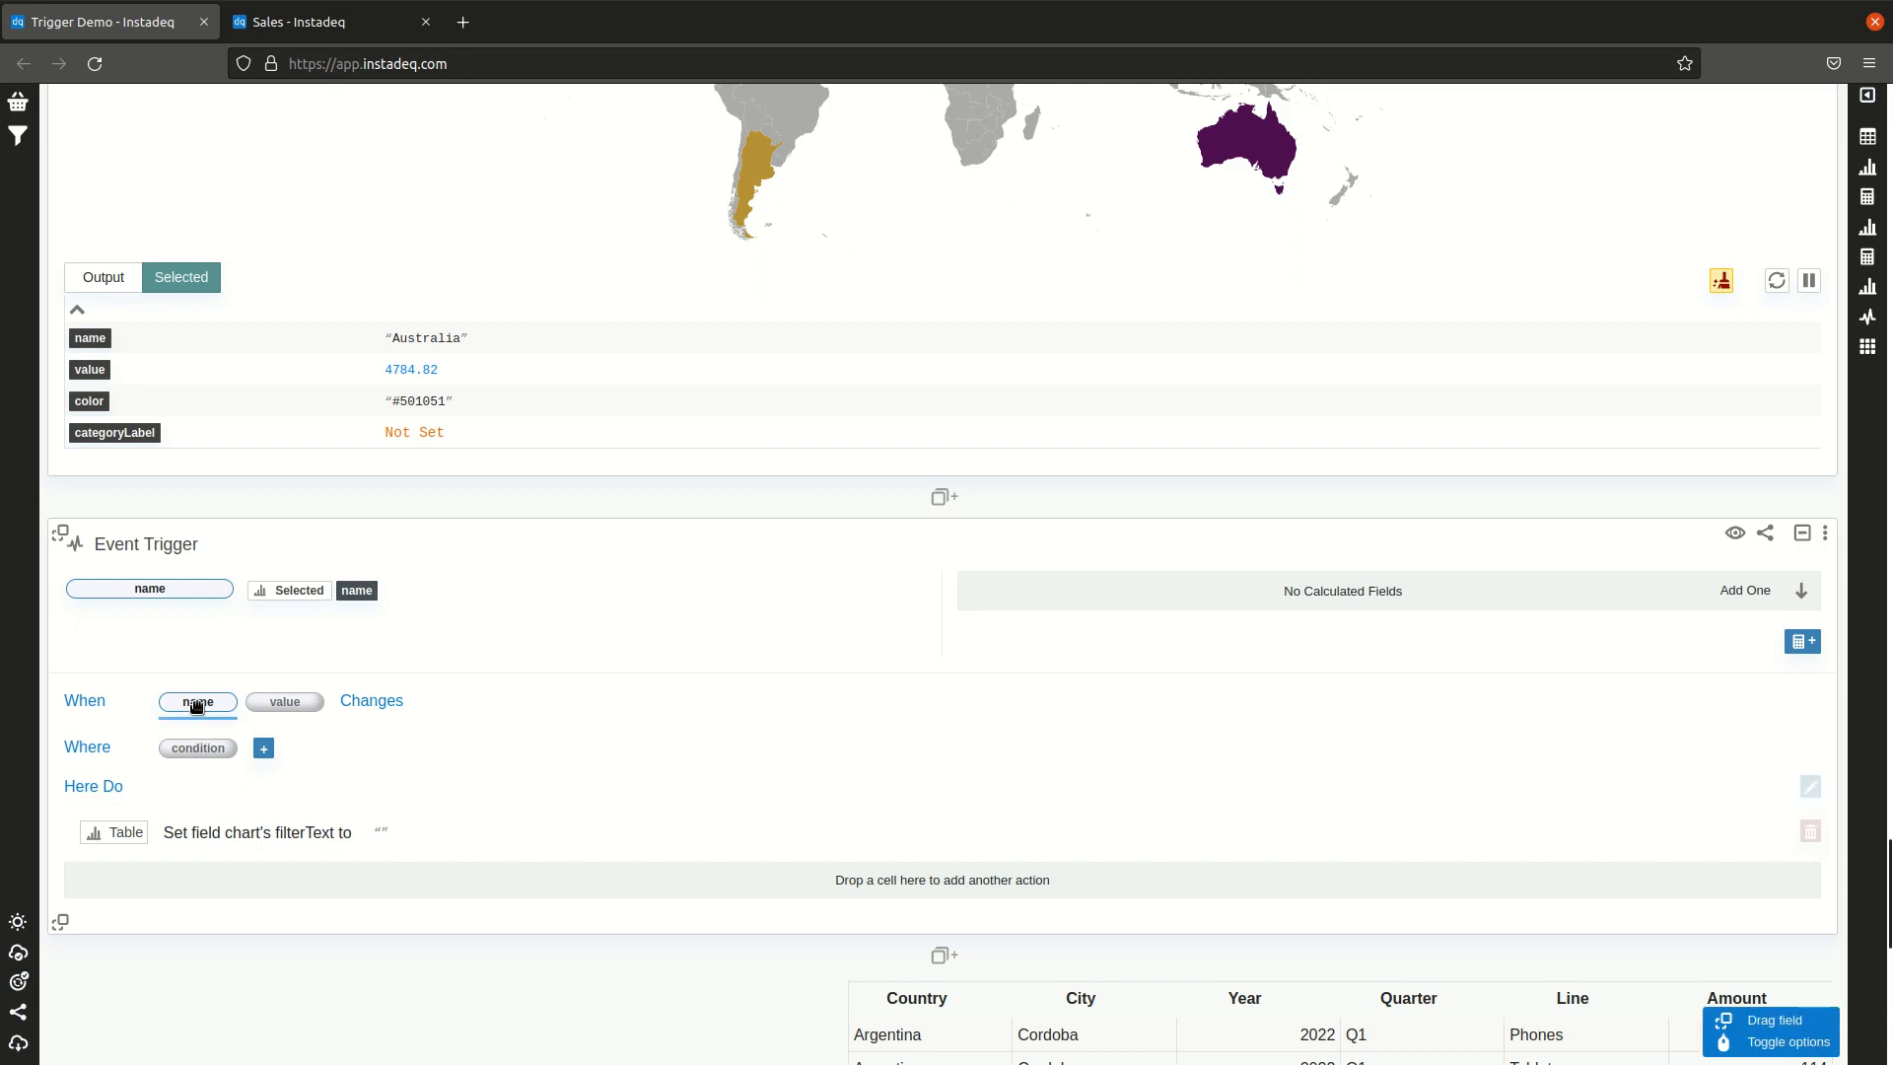
{"action": "left_click_drag", "start_coordinate": [198, 705], "coordinate": [387, 833]}
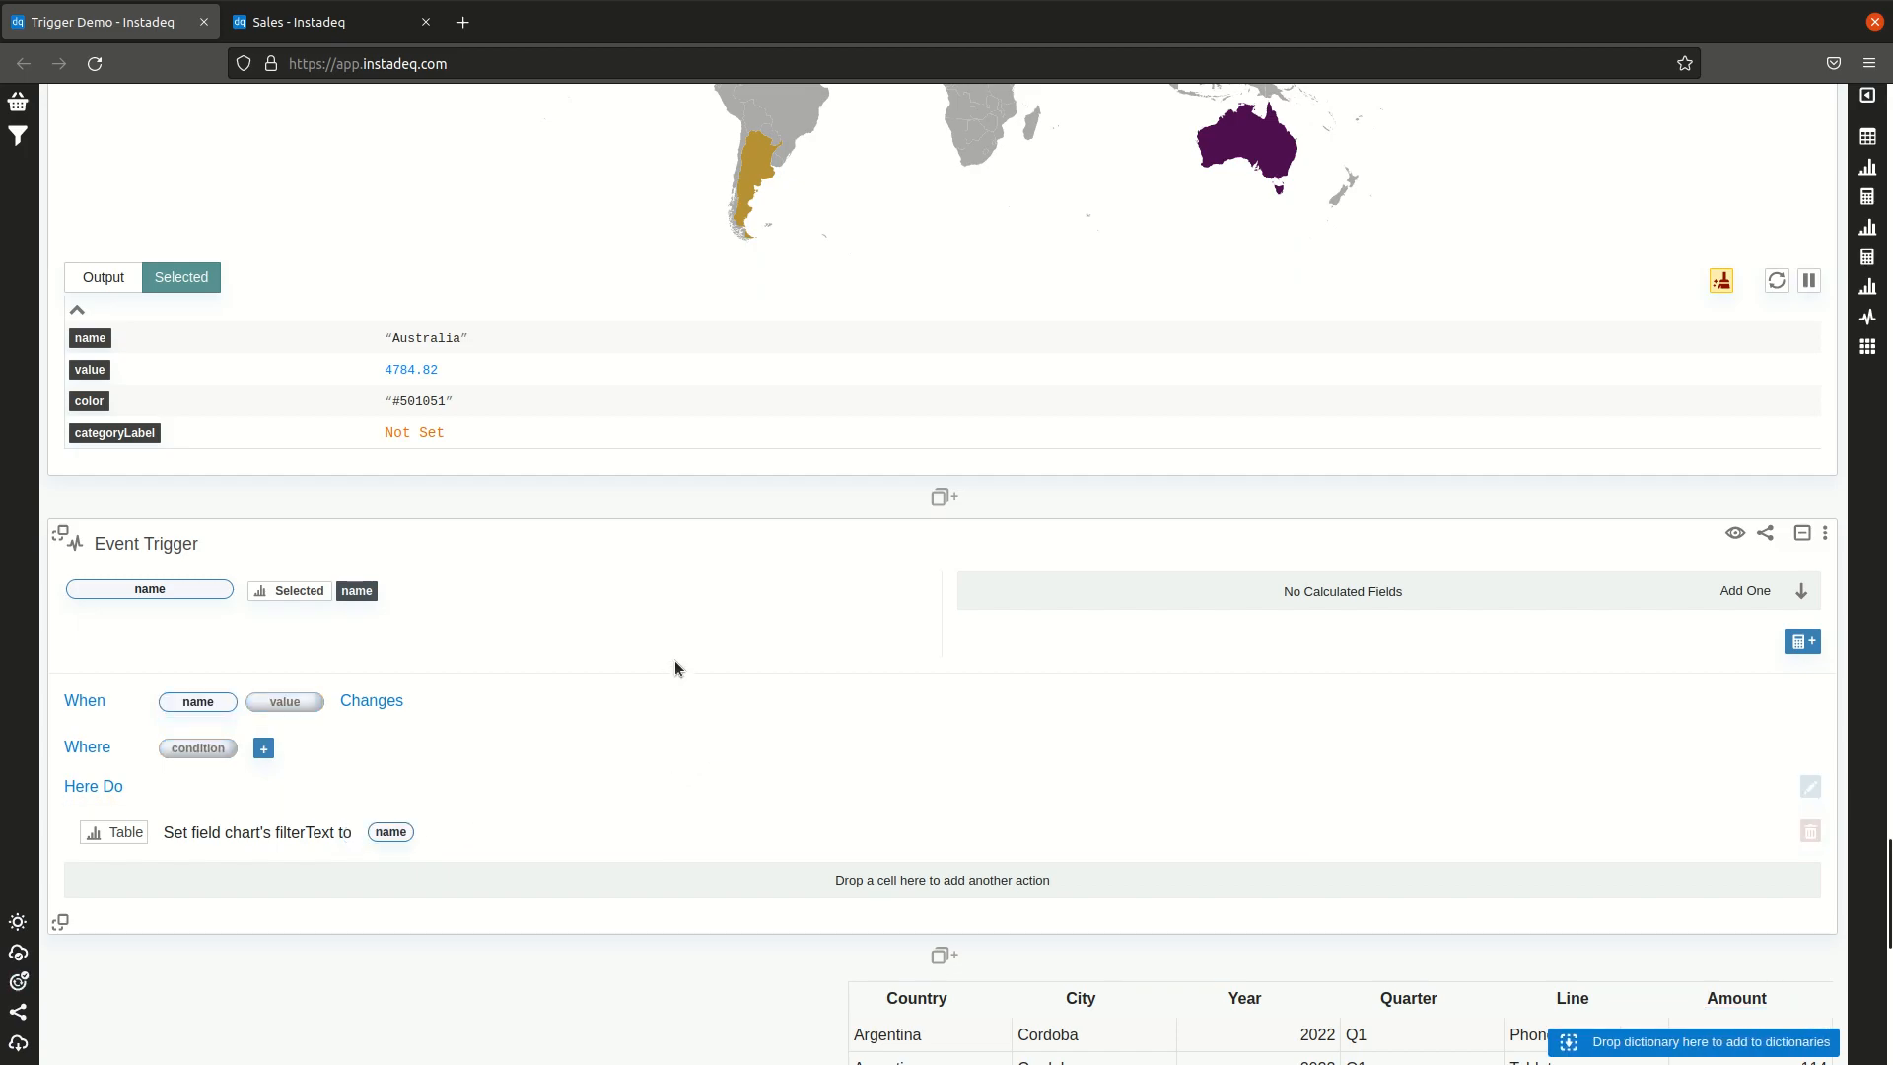
Step: Test the trigger by selecting Argentina on the map
{"action": "scroll", "coordinate": [674, 667], "scroll_direction": "down", "scroll_amount": 10}
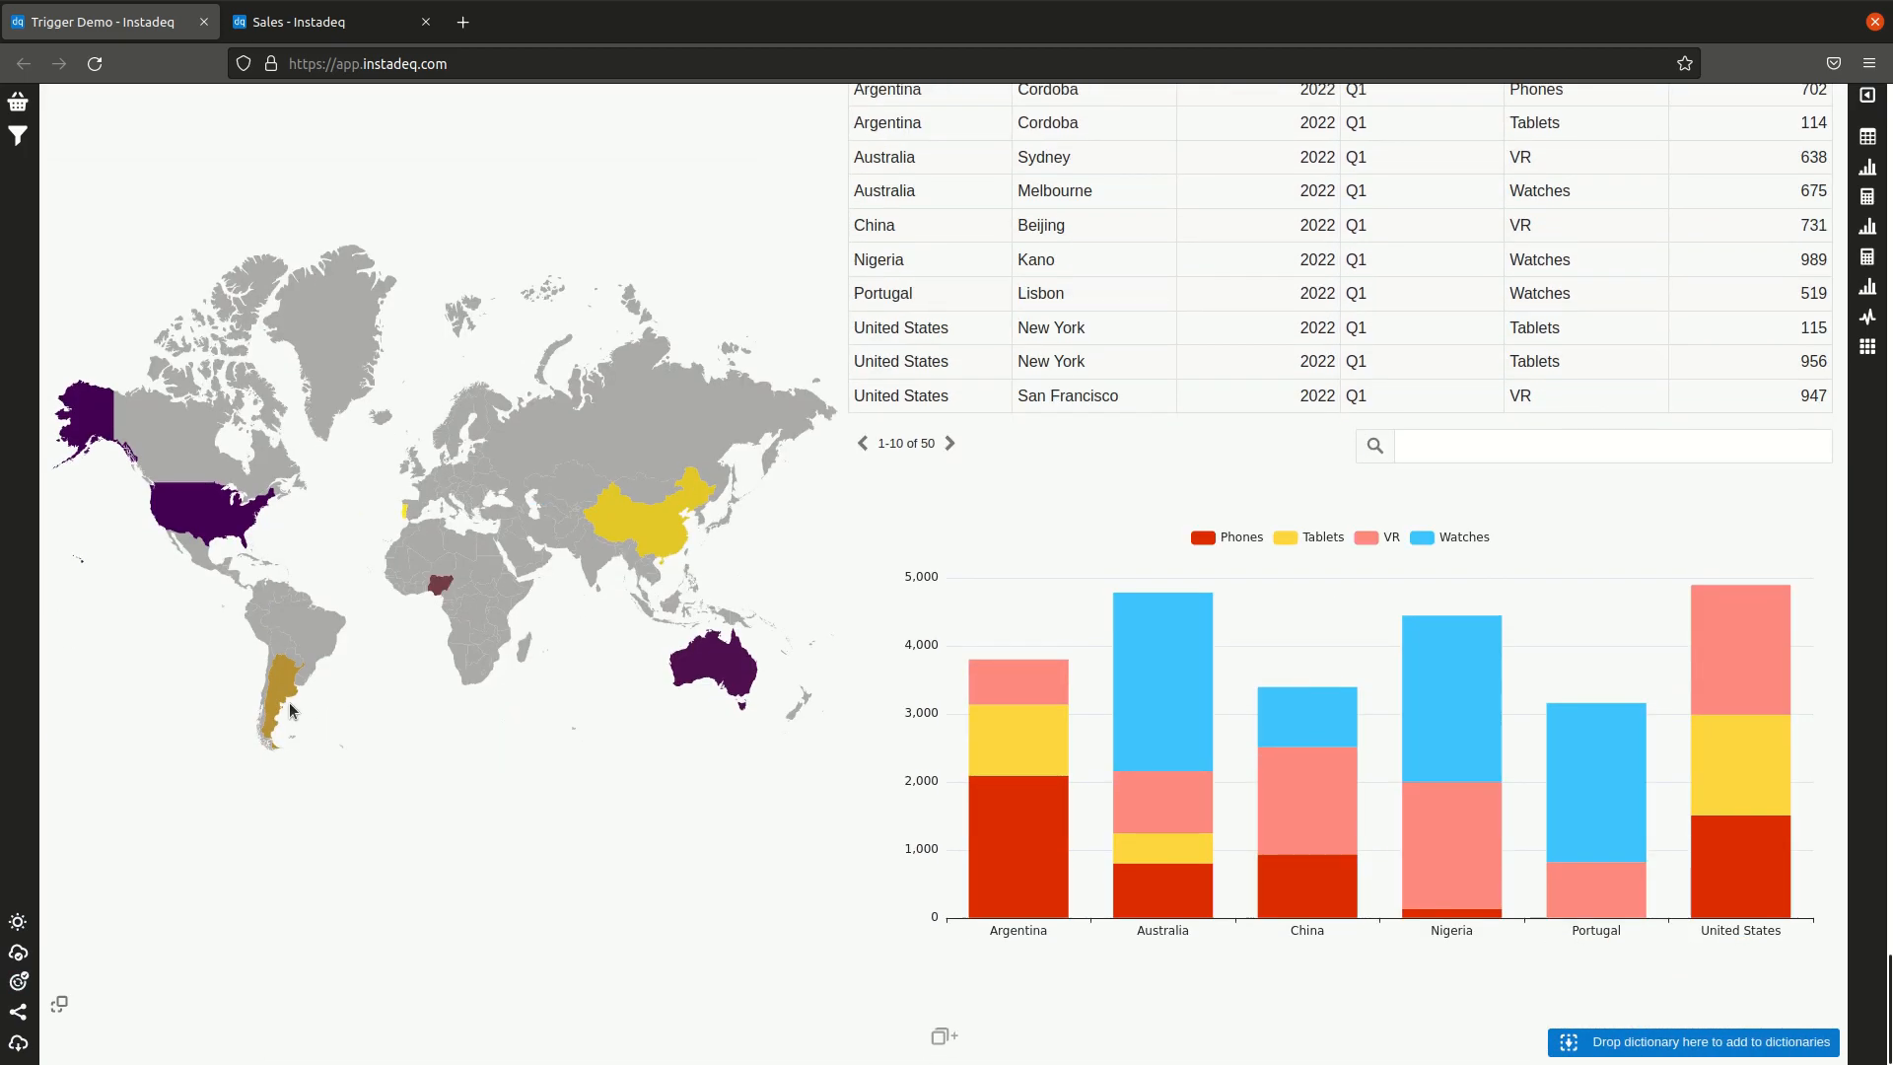
{"action": "left_click", "coordinate": [284, 687]}
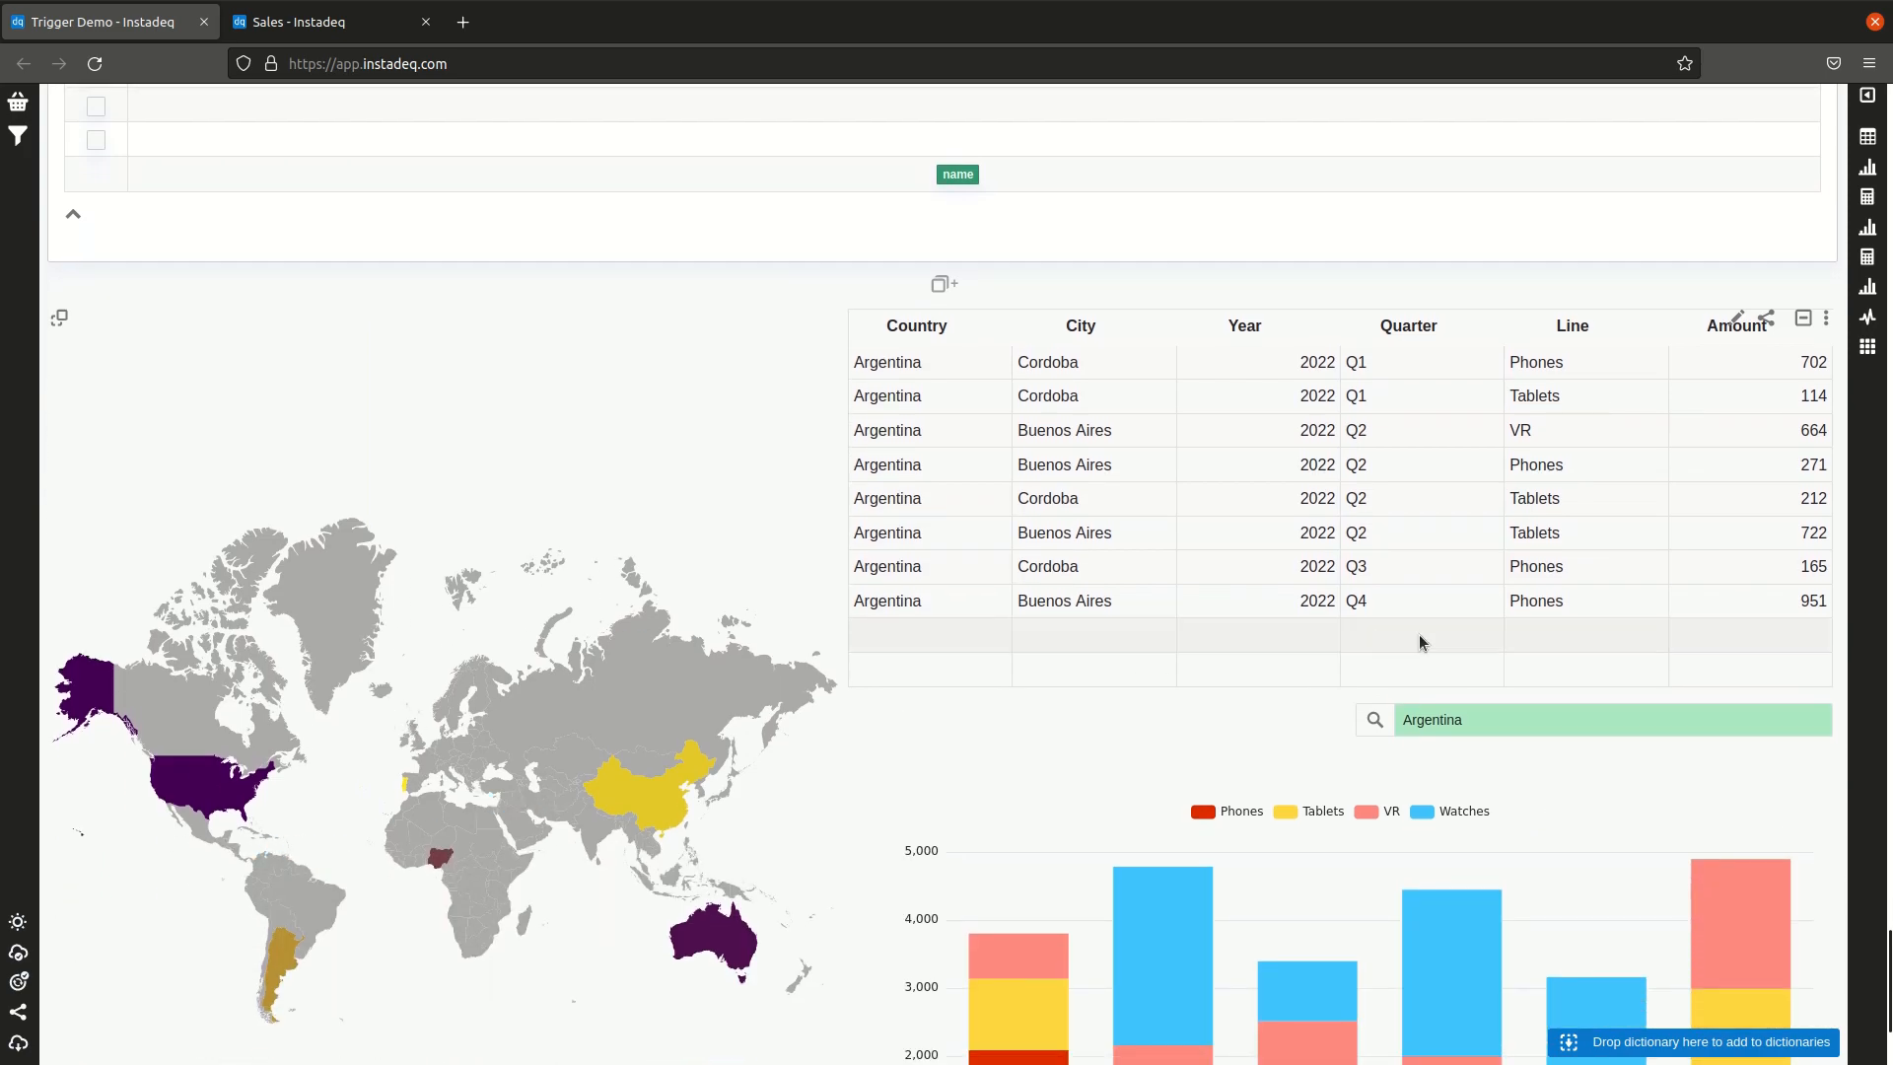
Step: Add a second Event Trigger card below the stacked bar chart card
{"action": "left_click", "coordinate": [1867, 229]}
{"action": "scroll", "coordinate": [296, 313], "scroll_direction": "down", "scroll_amount": 4}
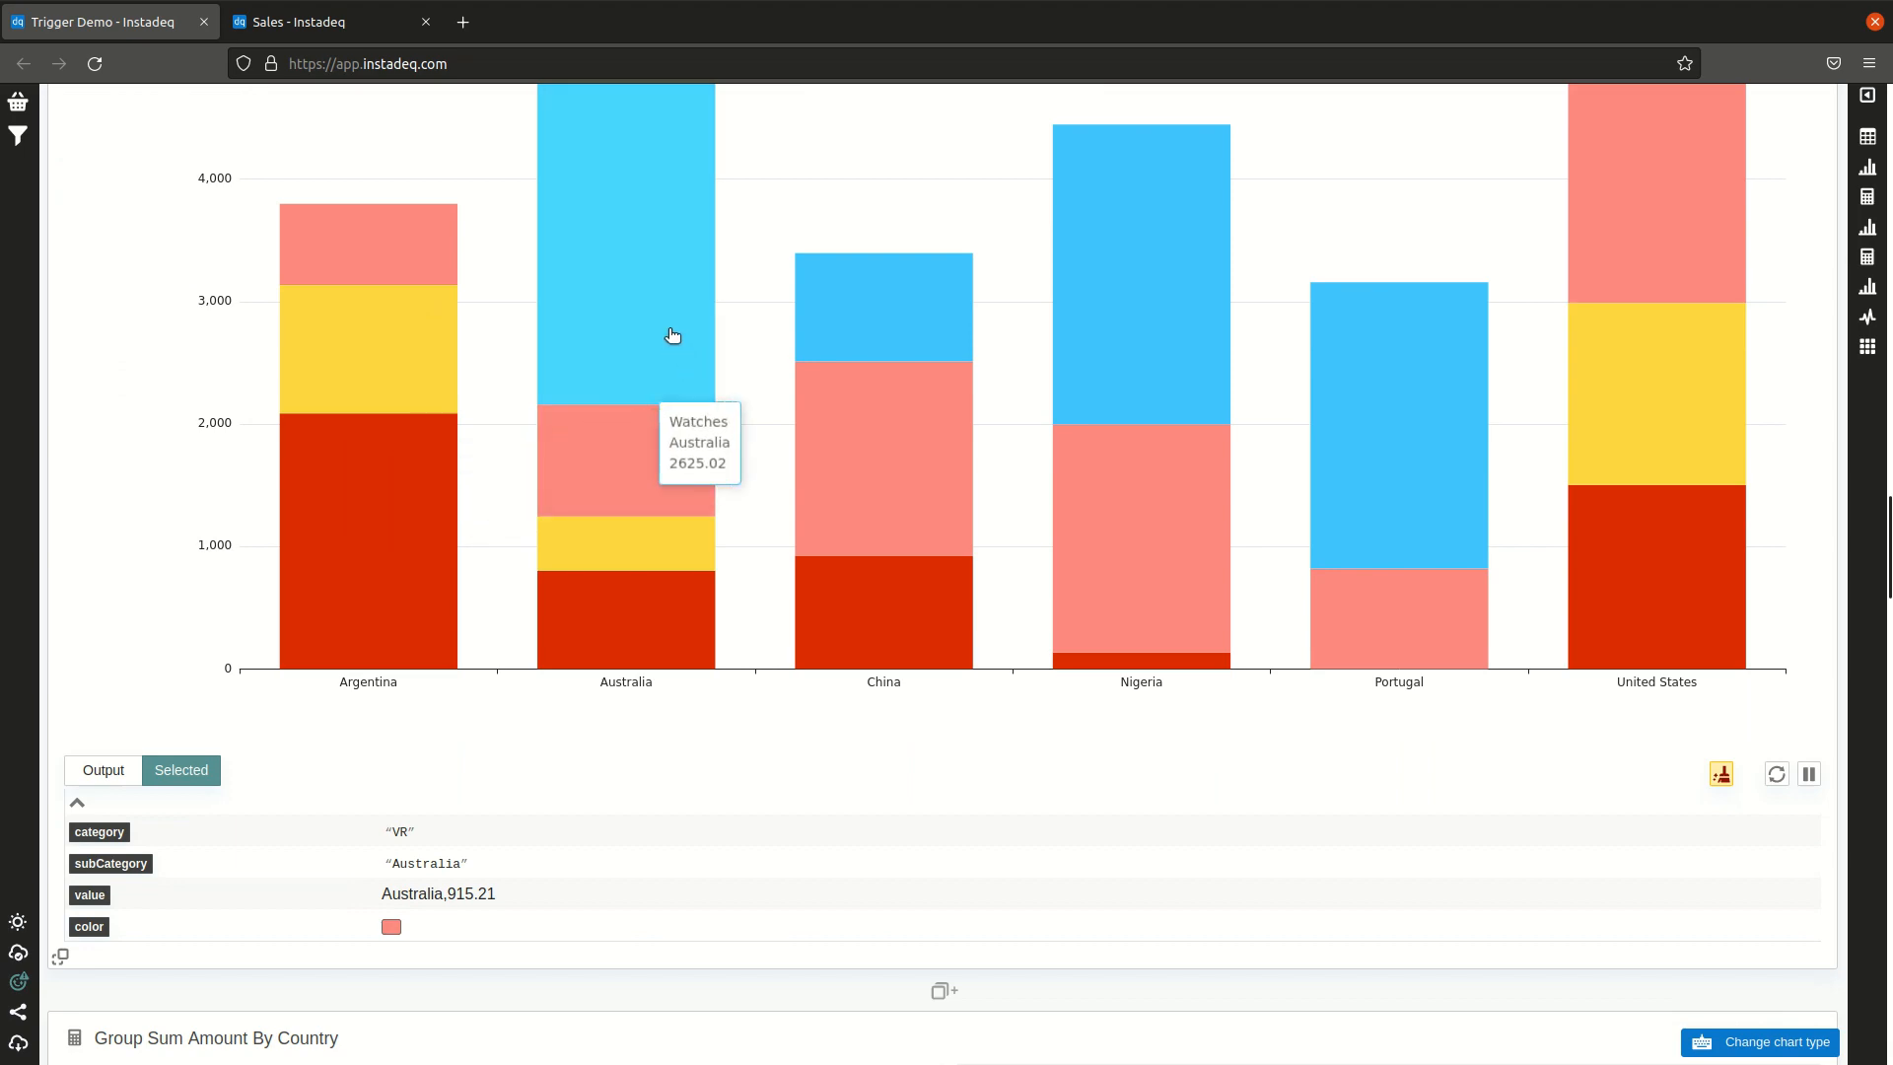
{"action": "left_click", "coordinate": [424, 439]}
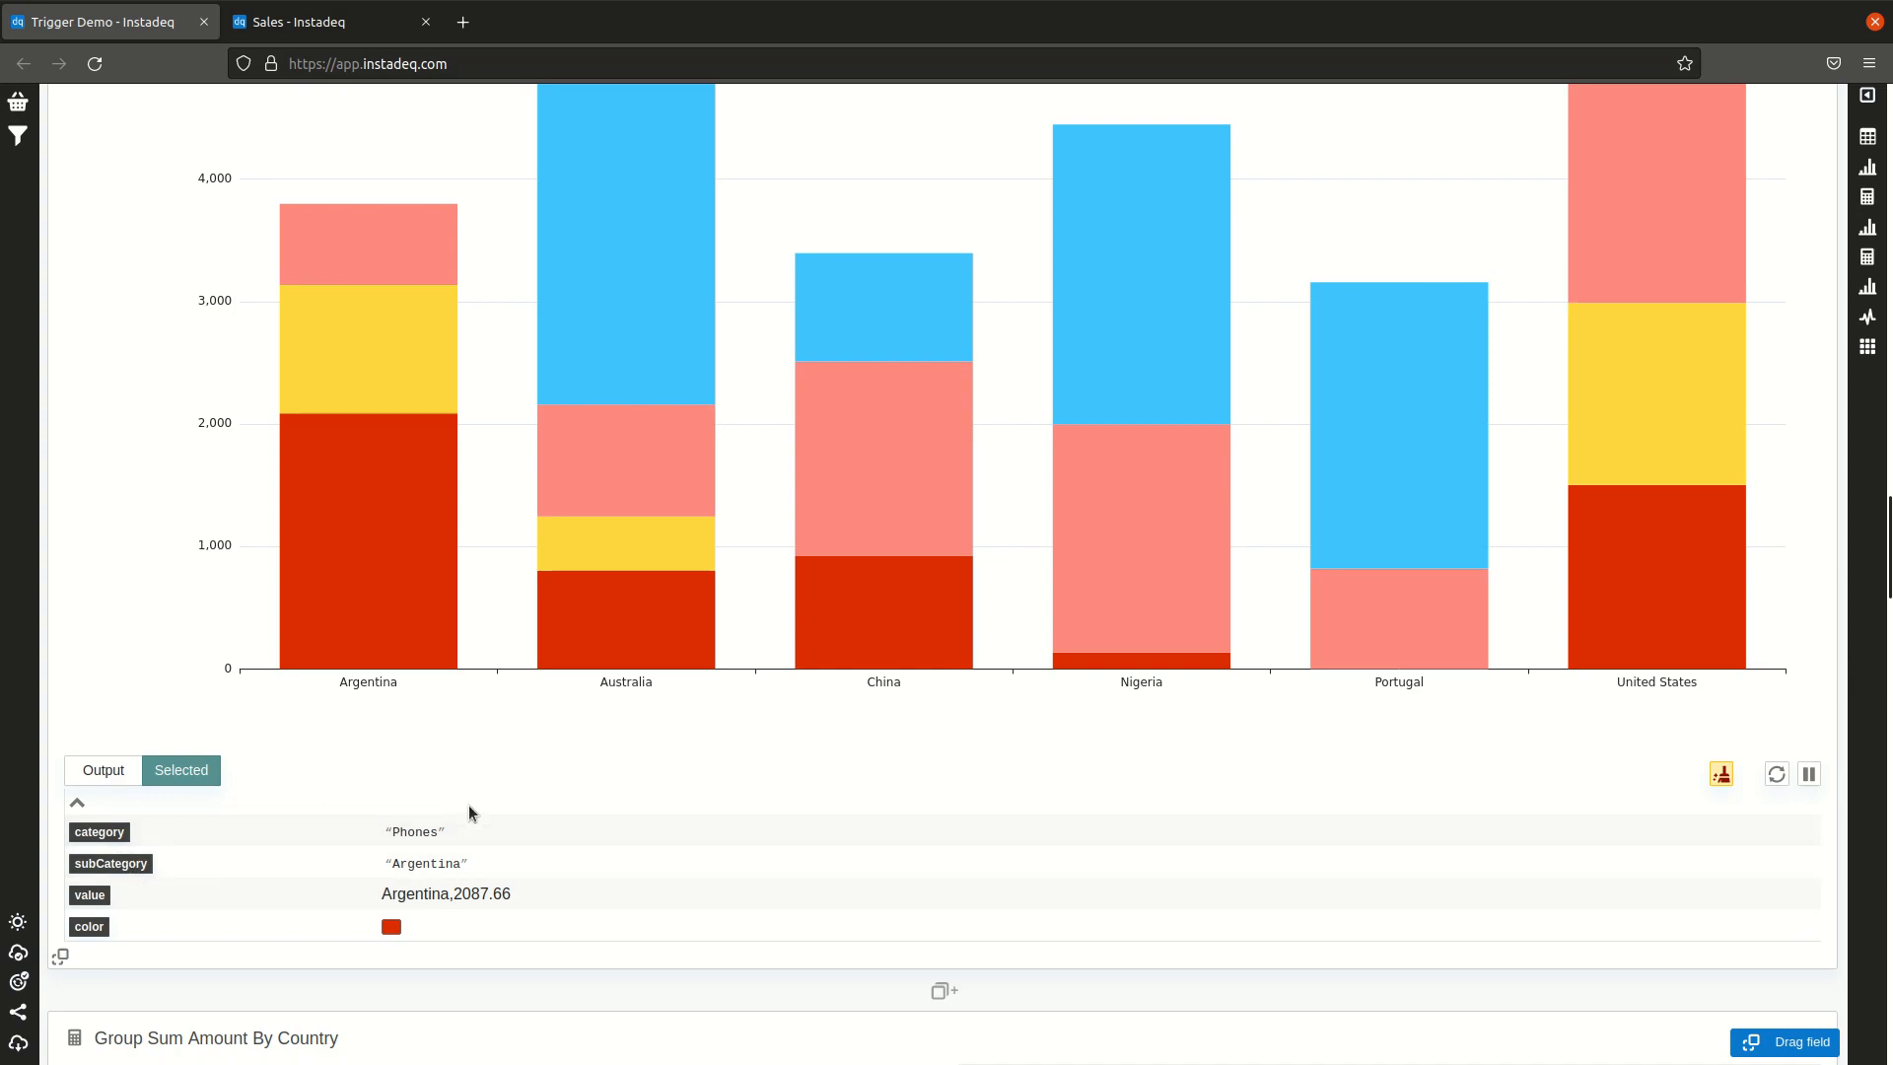
{"action": "left_click", "coordinate": [616, 992]}
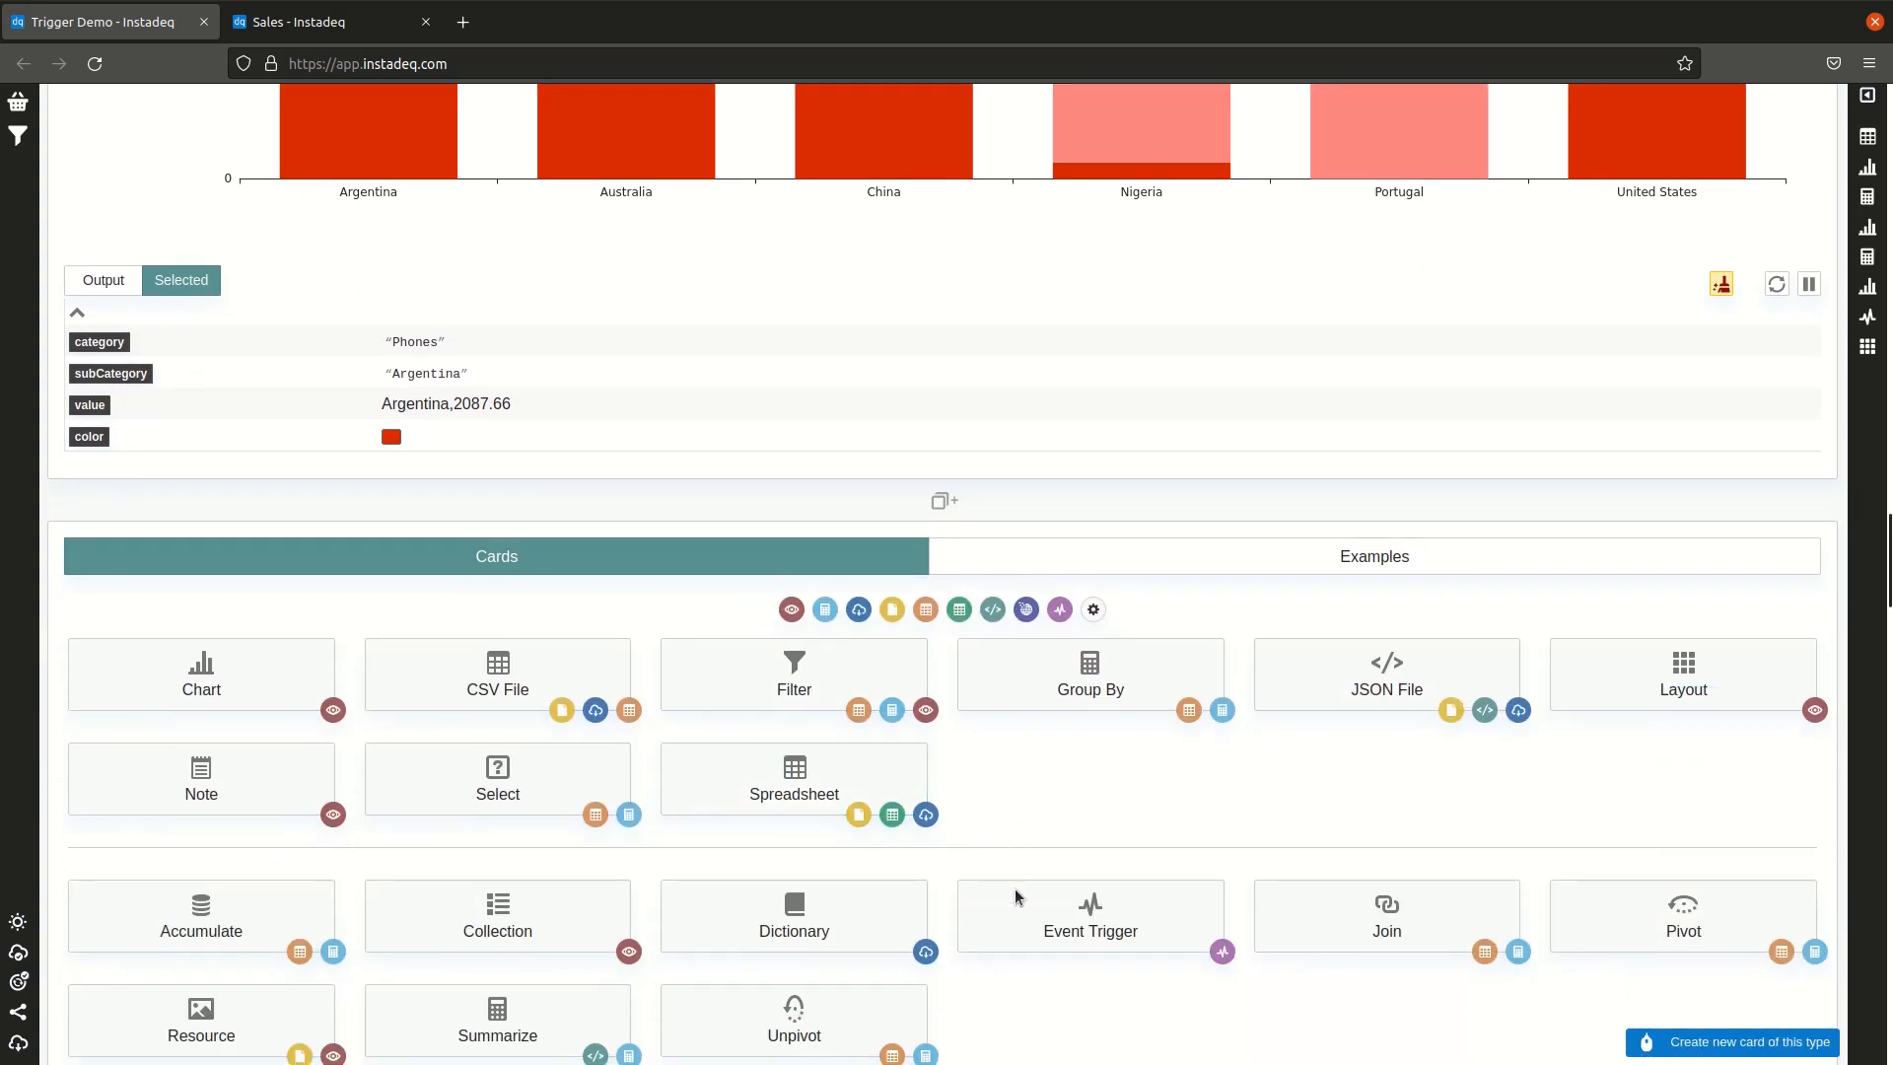
{"action": "left_click", "coordinate": [1026, 911]}
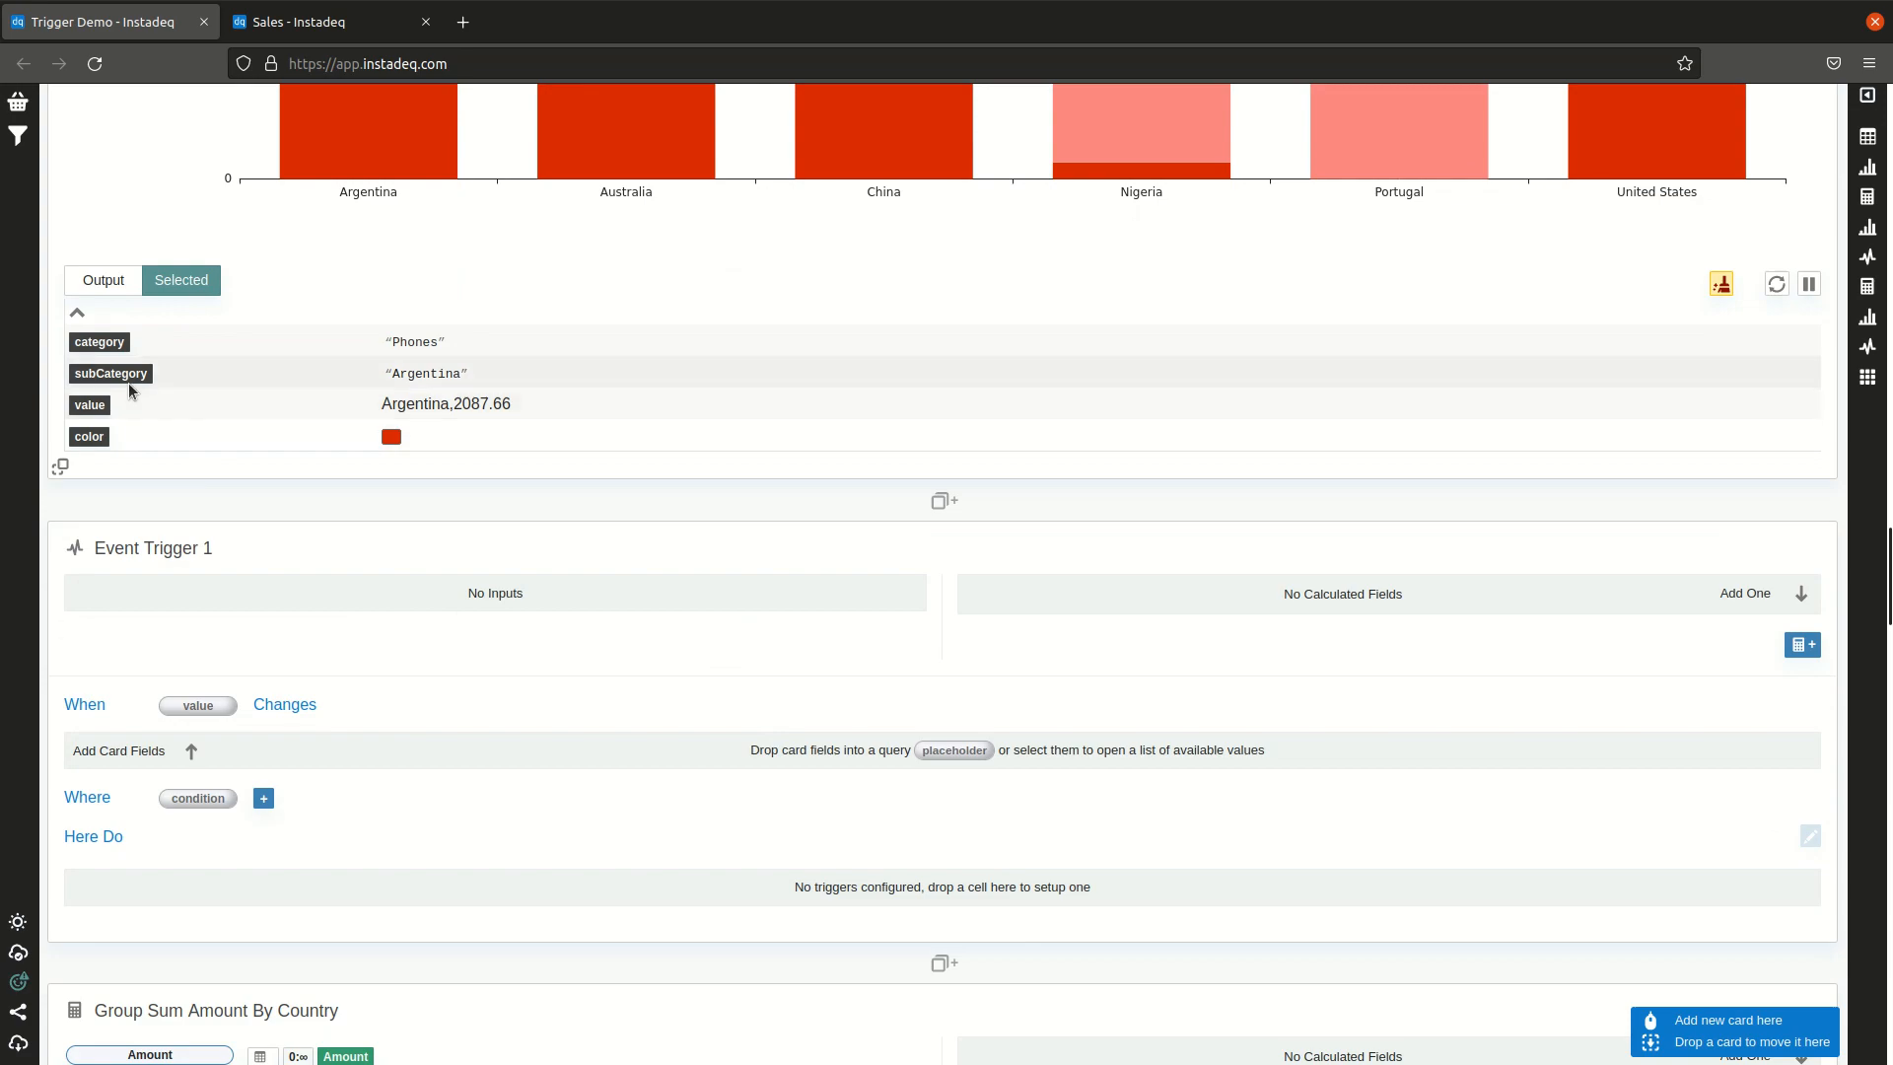
Step: Make the second trigger fire on the bar chart's subCategory and set the Table's filterText to subCategory
{"action": "left_click_drag", "start_coordinate": [126, 380], "coordinate": [200, 704]}
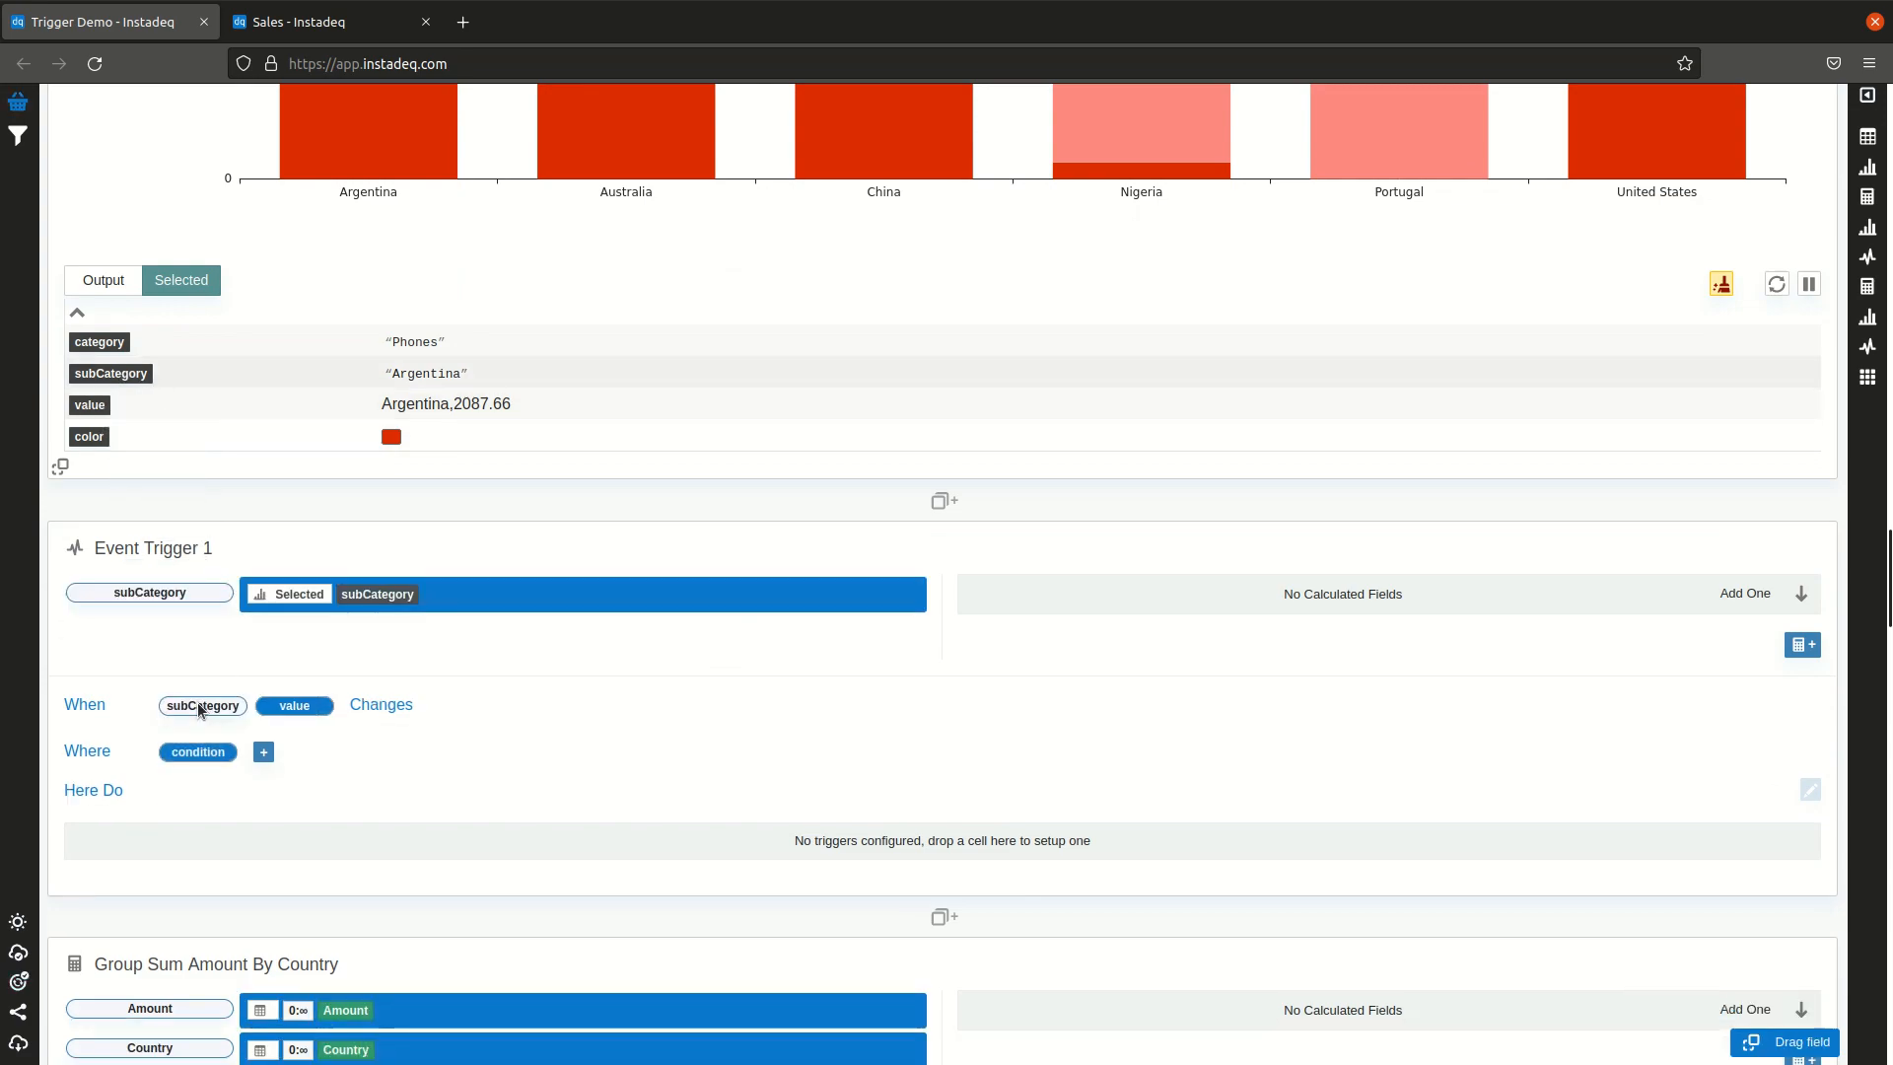
{"action": "left_click_drag", "start_coordinate": [1869, 166], "coordinate": [753, 845]}
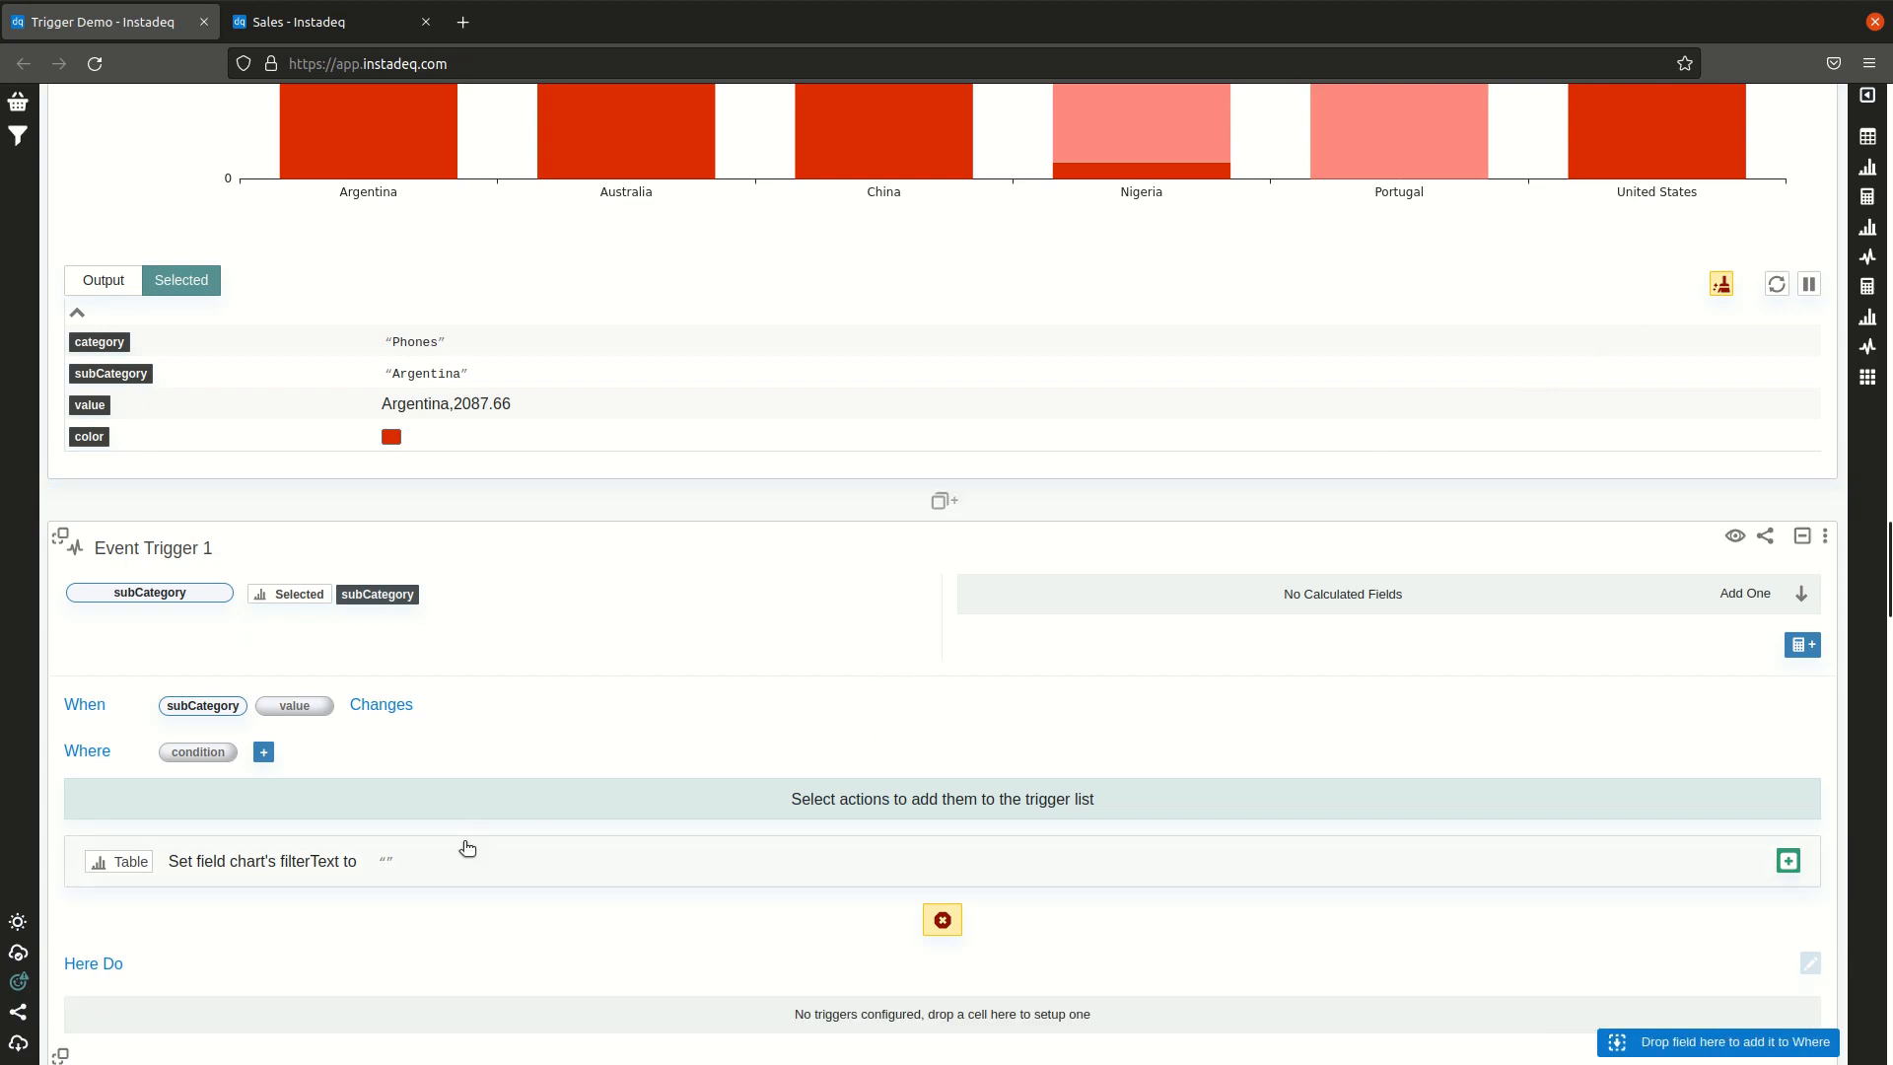
{"action": "left_click", "coordinate": [464, 848]}
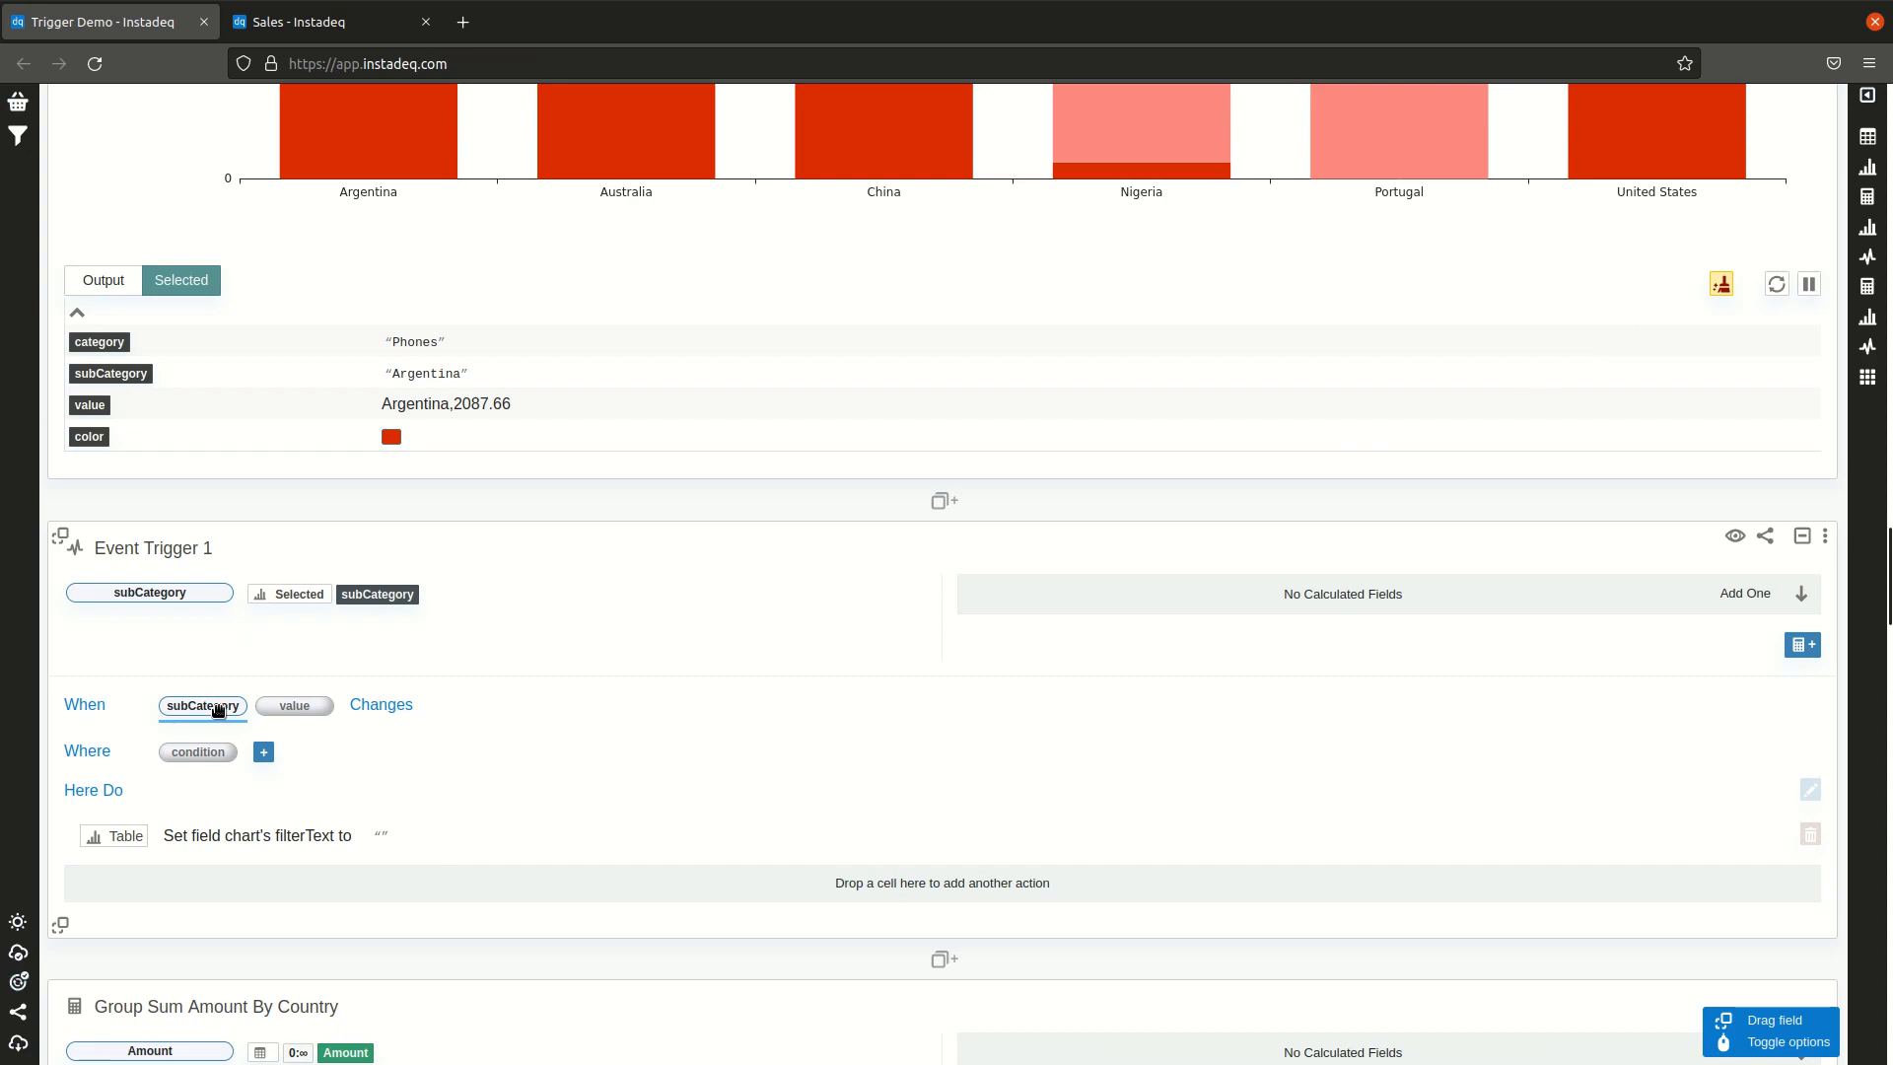
{"action": "left_click_drag", "start_coordinate": [212, 708], "coordinate": [383, 838]}
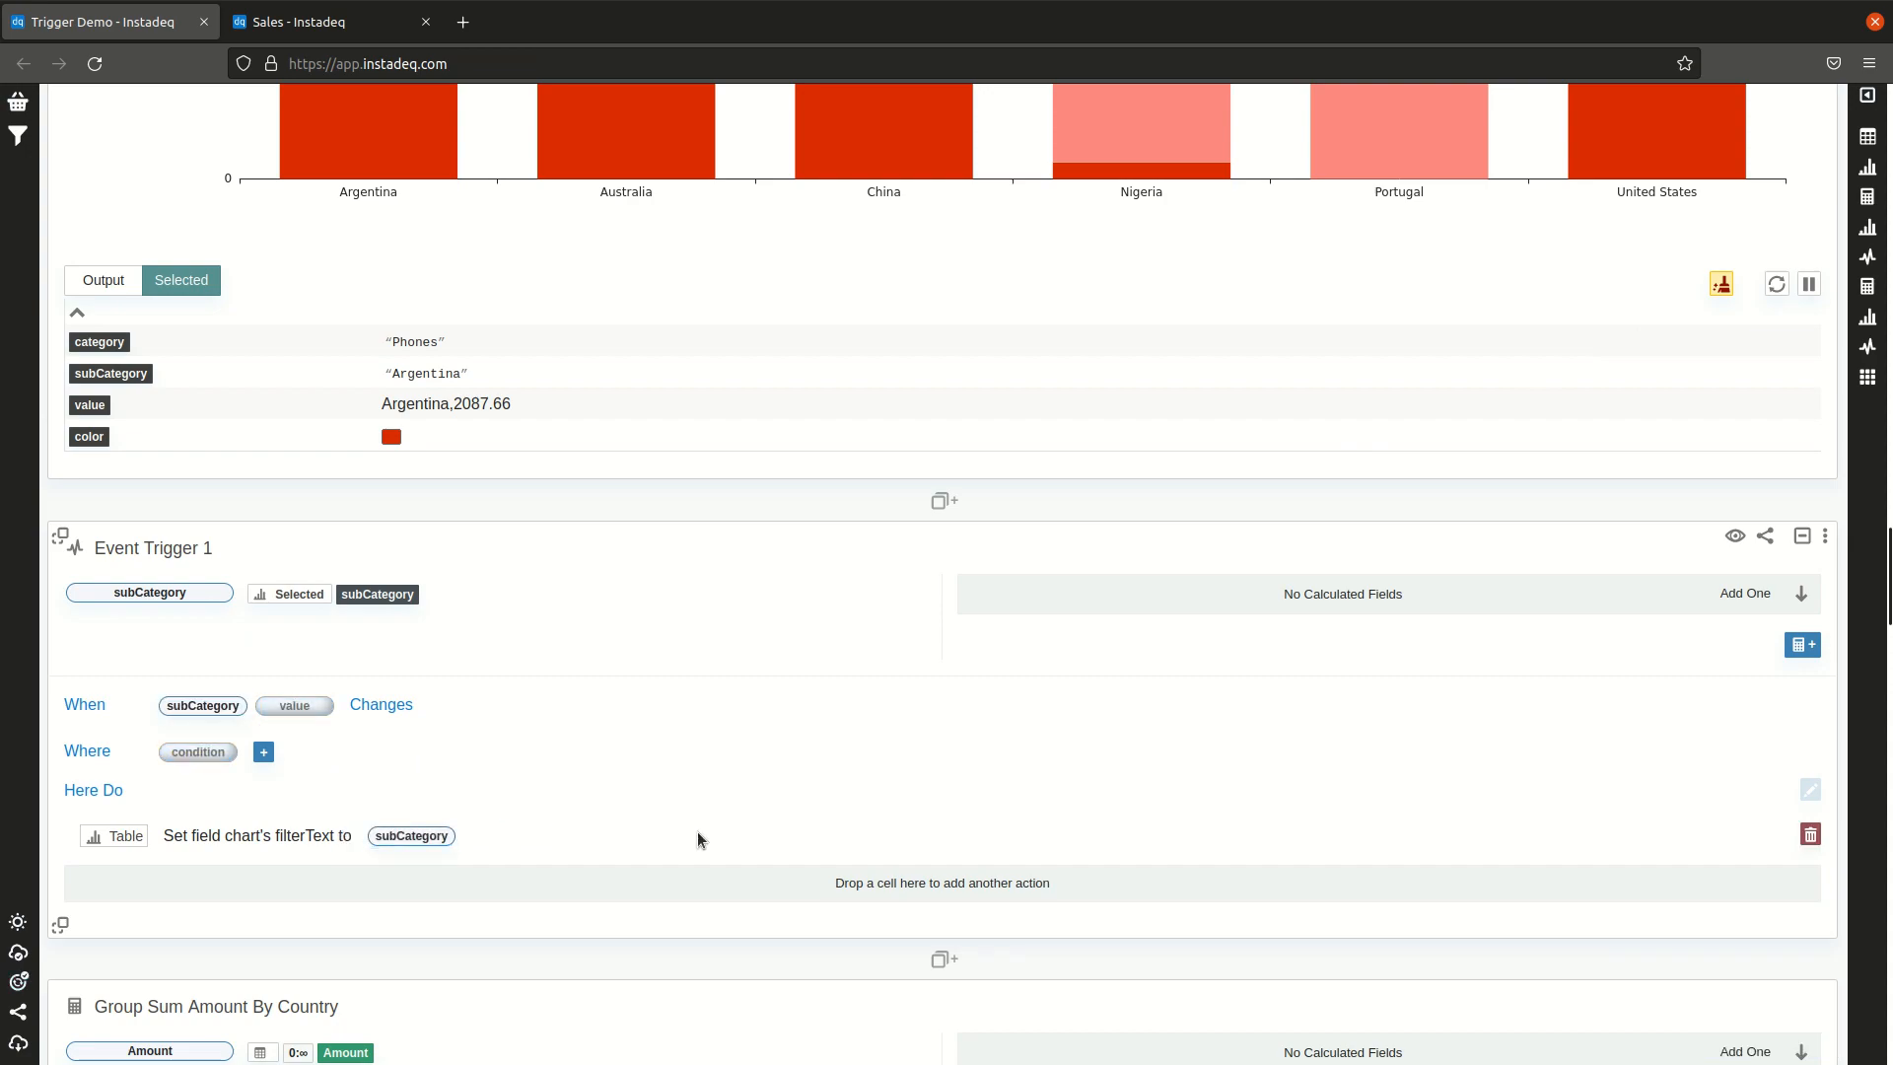
Step: Test the bar chart trigger by selecting Nigeria's bar in the layout
{"action": "left_click", "coordinate": [1867, 378]}
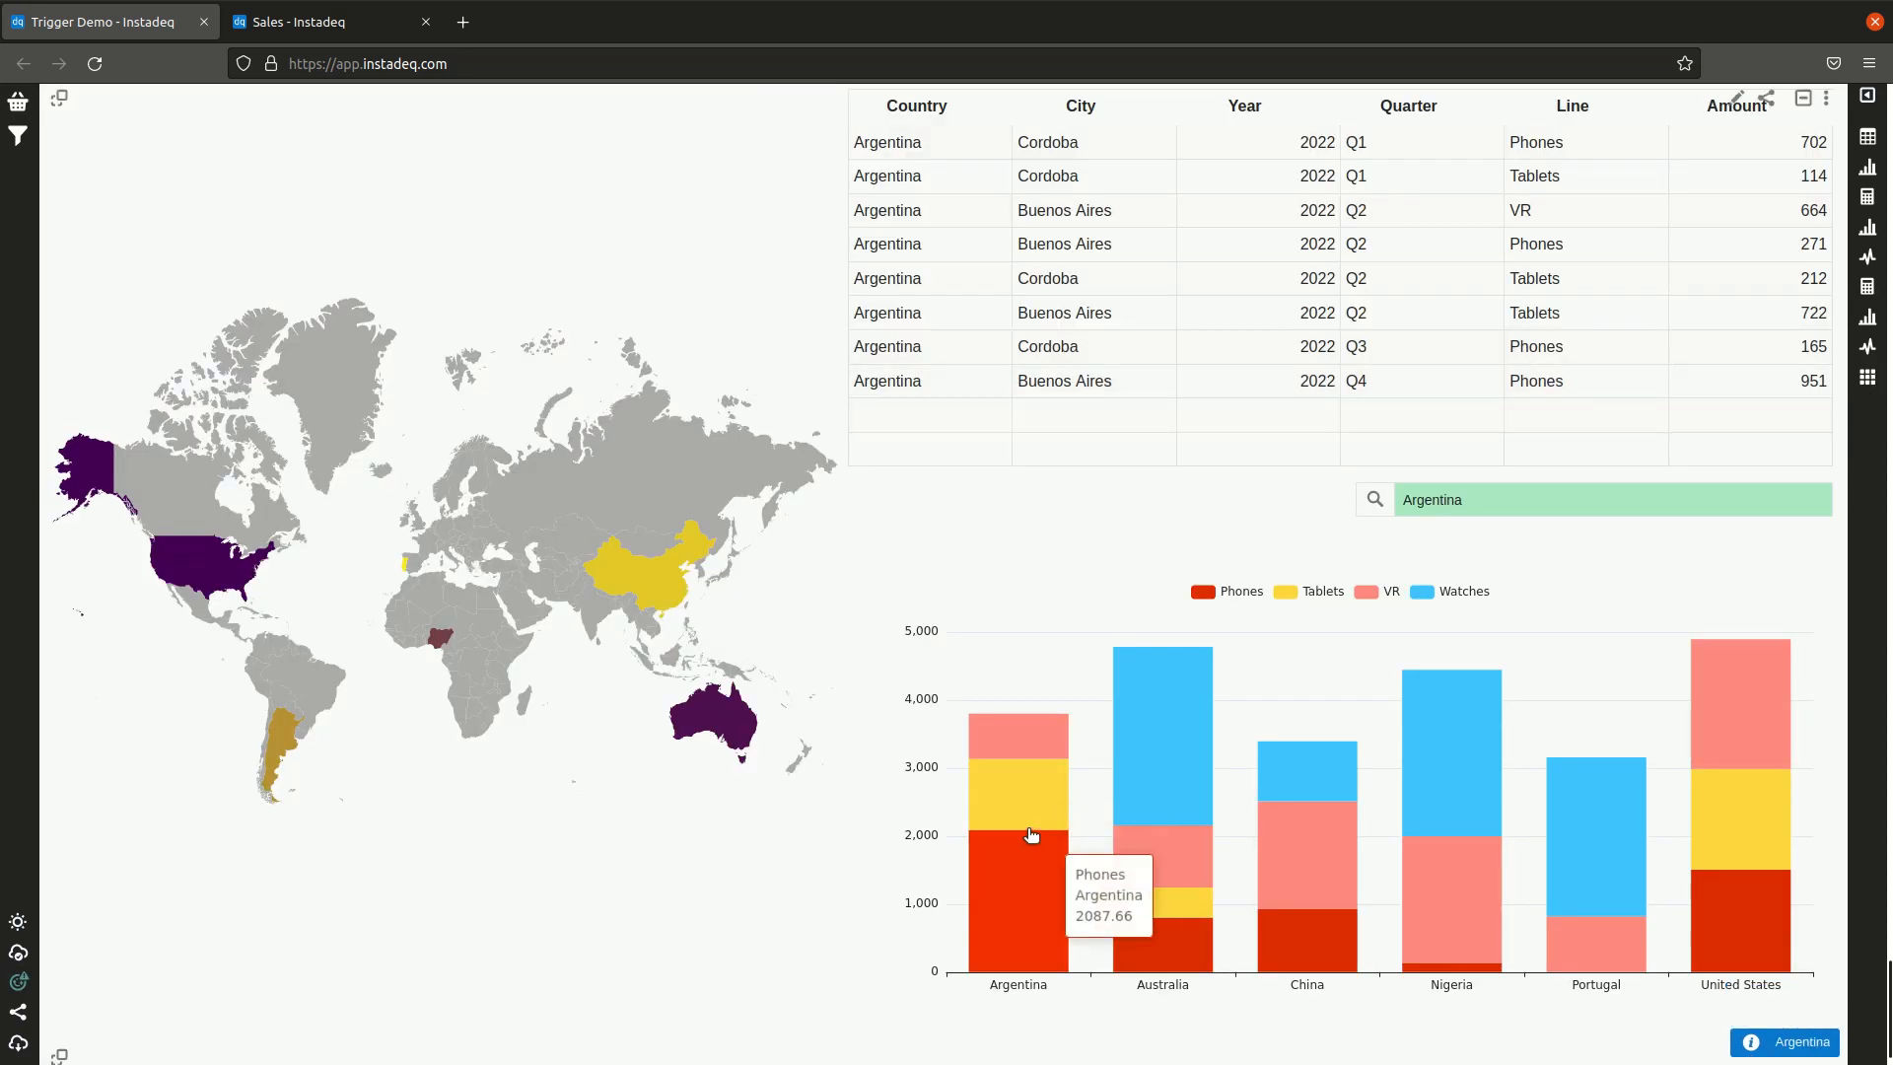
{"action": "scroll", "coordinate": [1028, 830], "scroll_direction": "up", "scroll_amount": 3}
{"action": "scroll", "coordinate": [1376, 899], "scroll_direction": "down", "scroll_amount": 2}
{"action": "left_click", "coordinate": [1456, 927]}
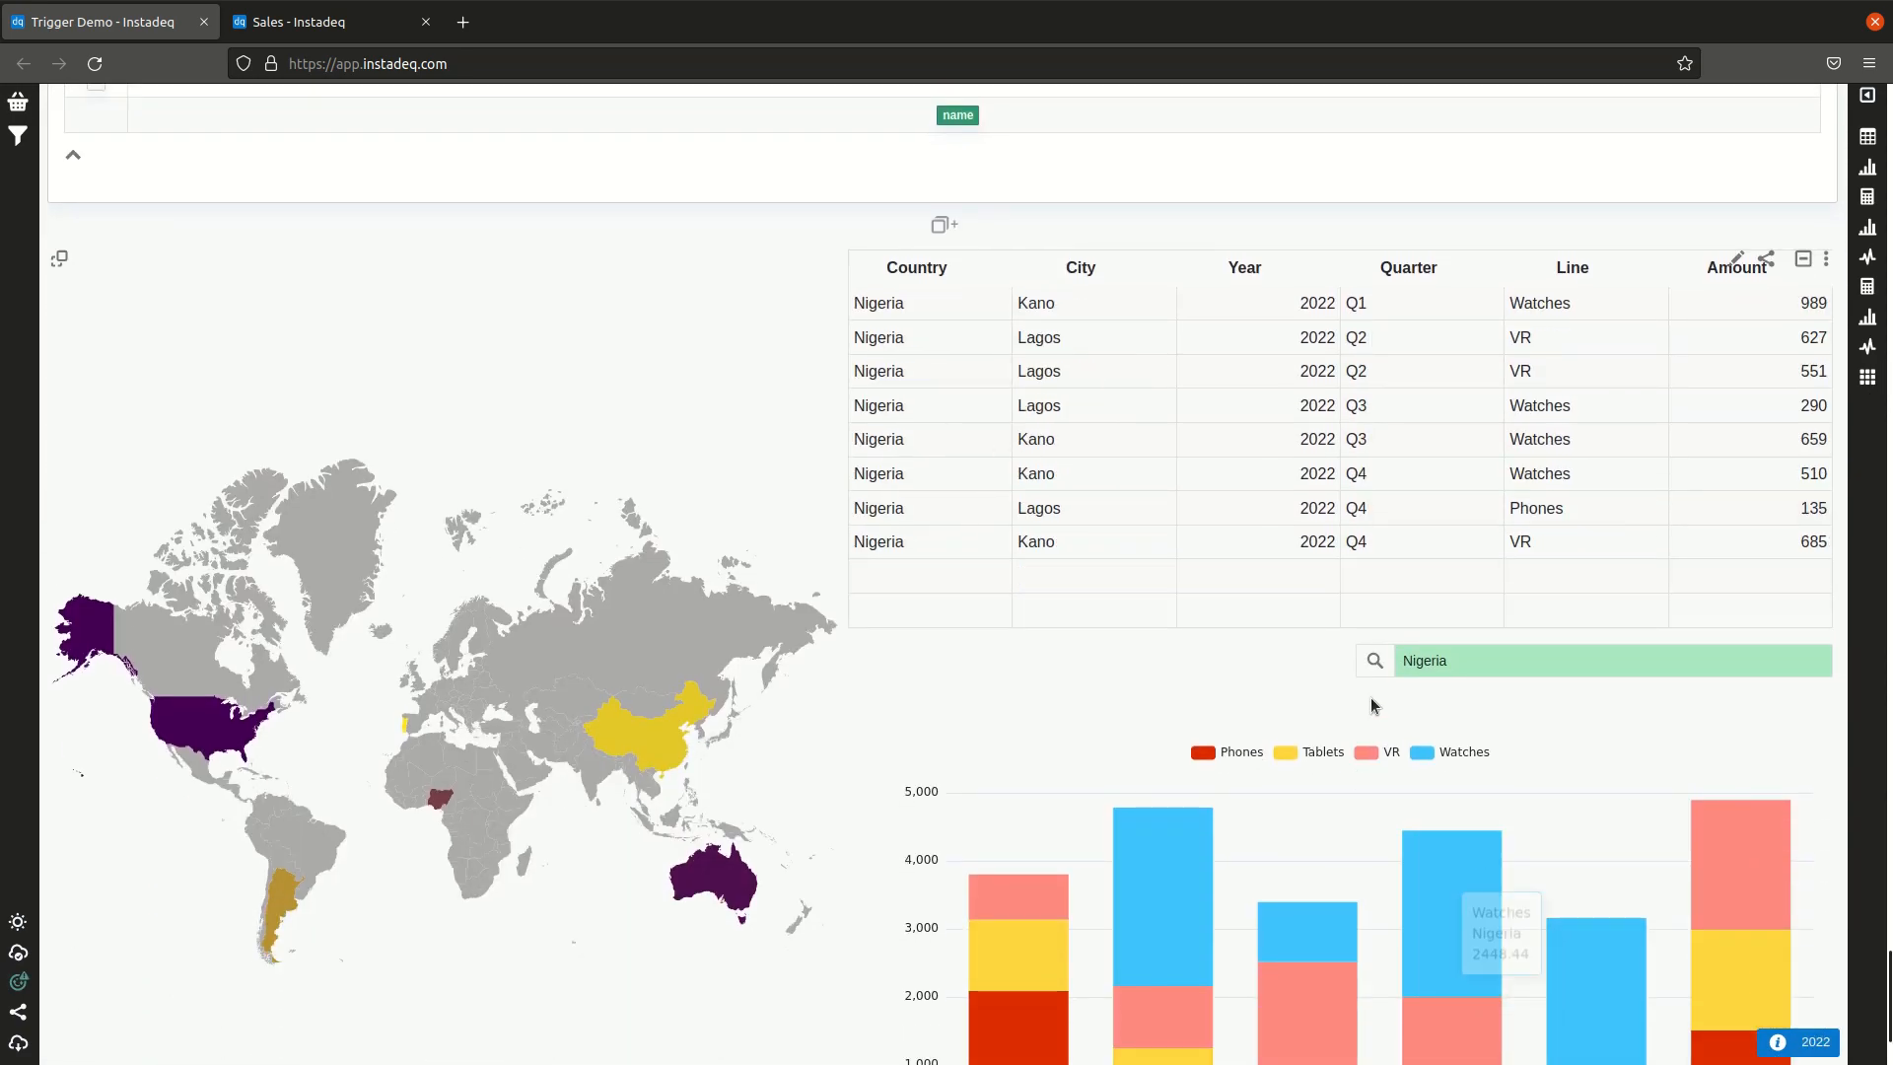
{"action": "left_click", "coordinate": [1459, 892]}
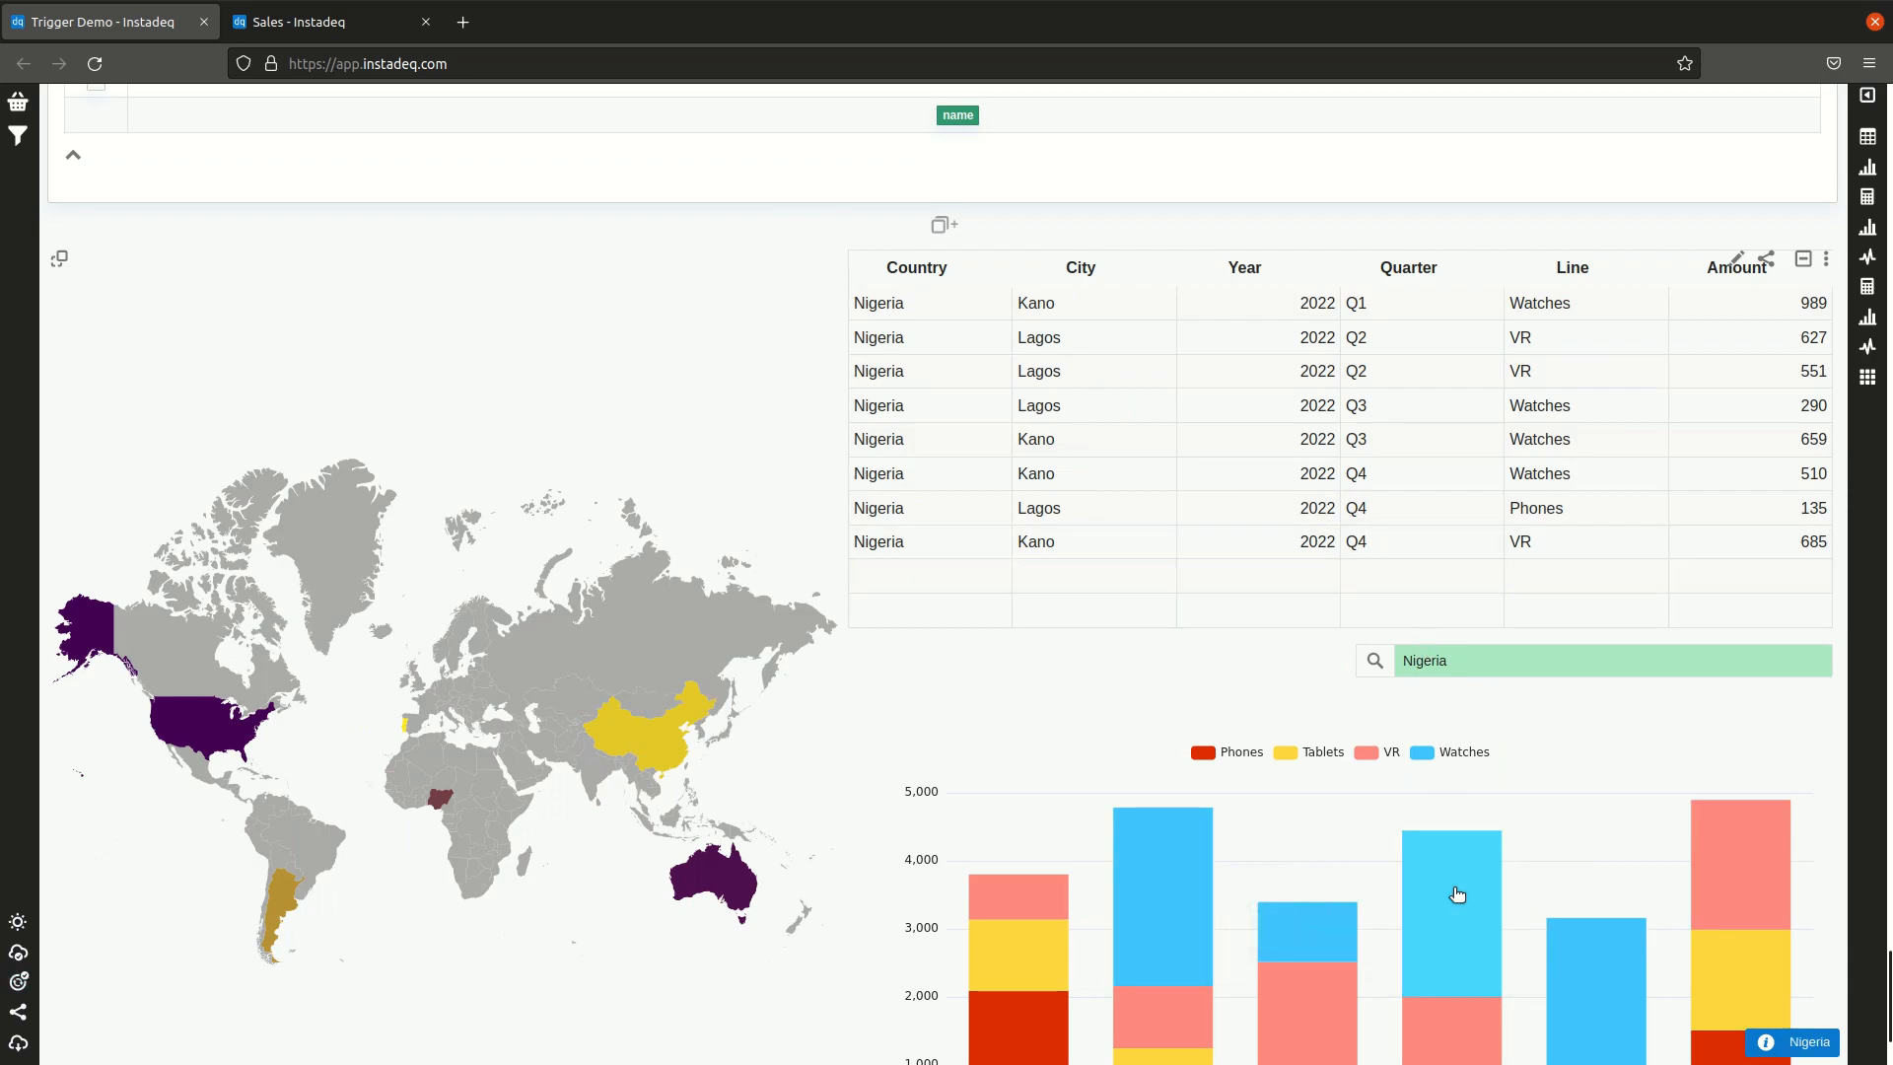
{"action": "scroll", "coordinate": [670, 419], "scroll_direction": "up", "scroll_amount": 3}
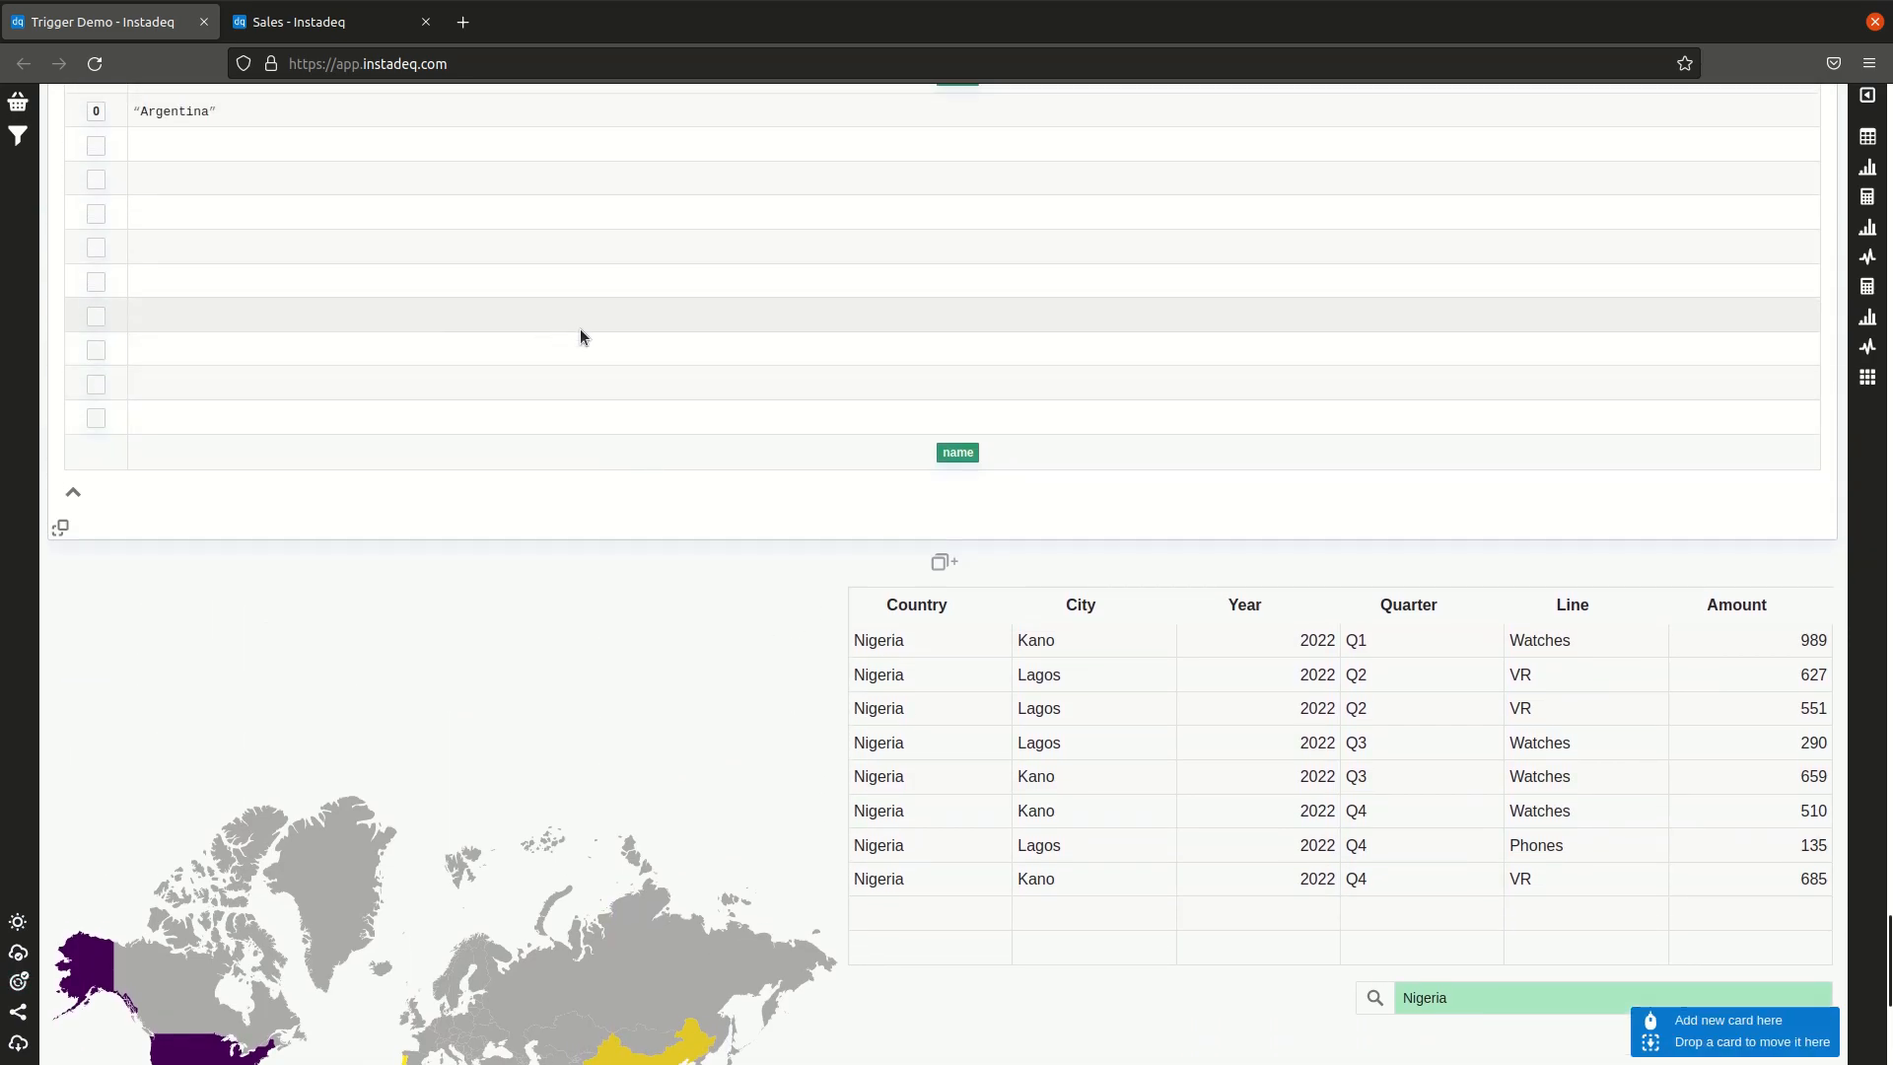
{"action": "scroll", "coordinate": [579, 336], "scroll_direction": "up", "scroll_amount": 5}
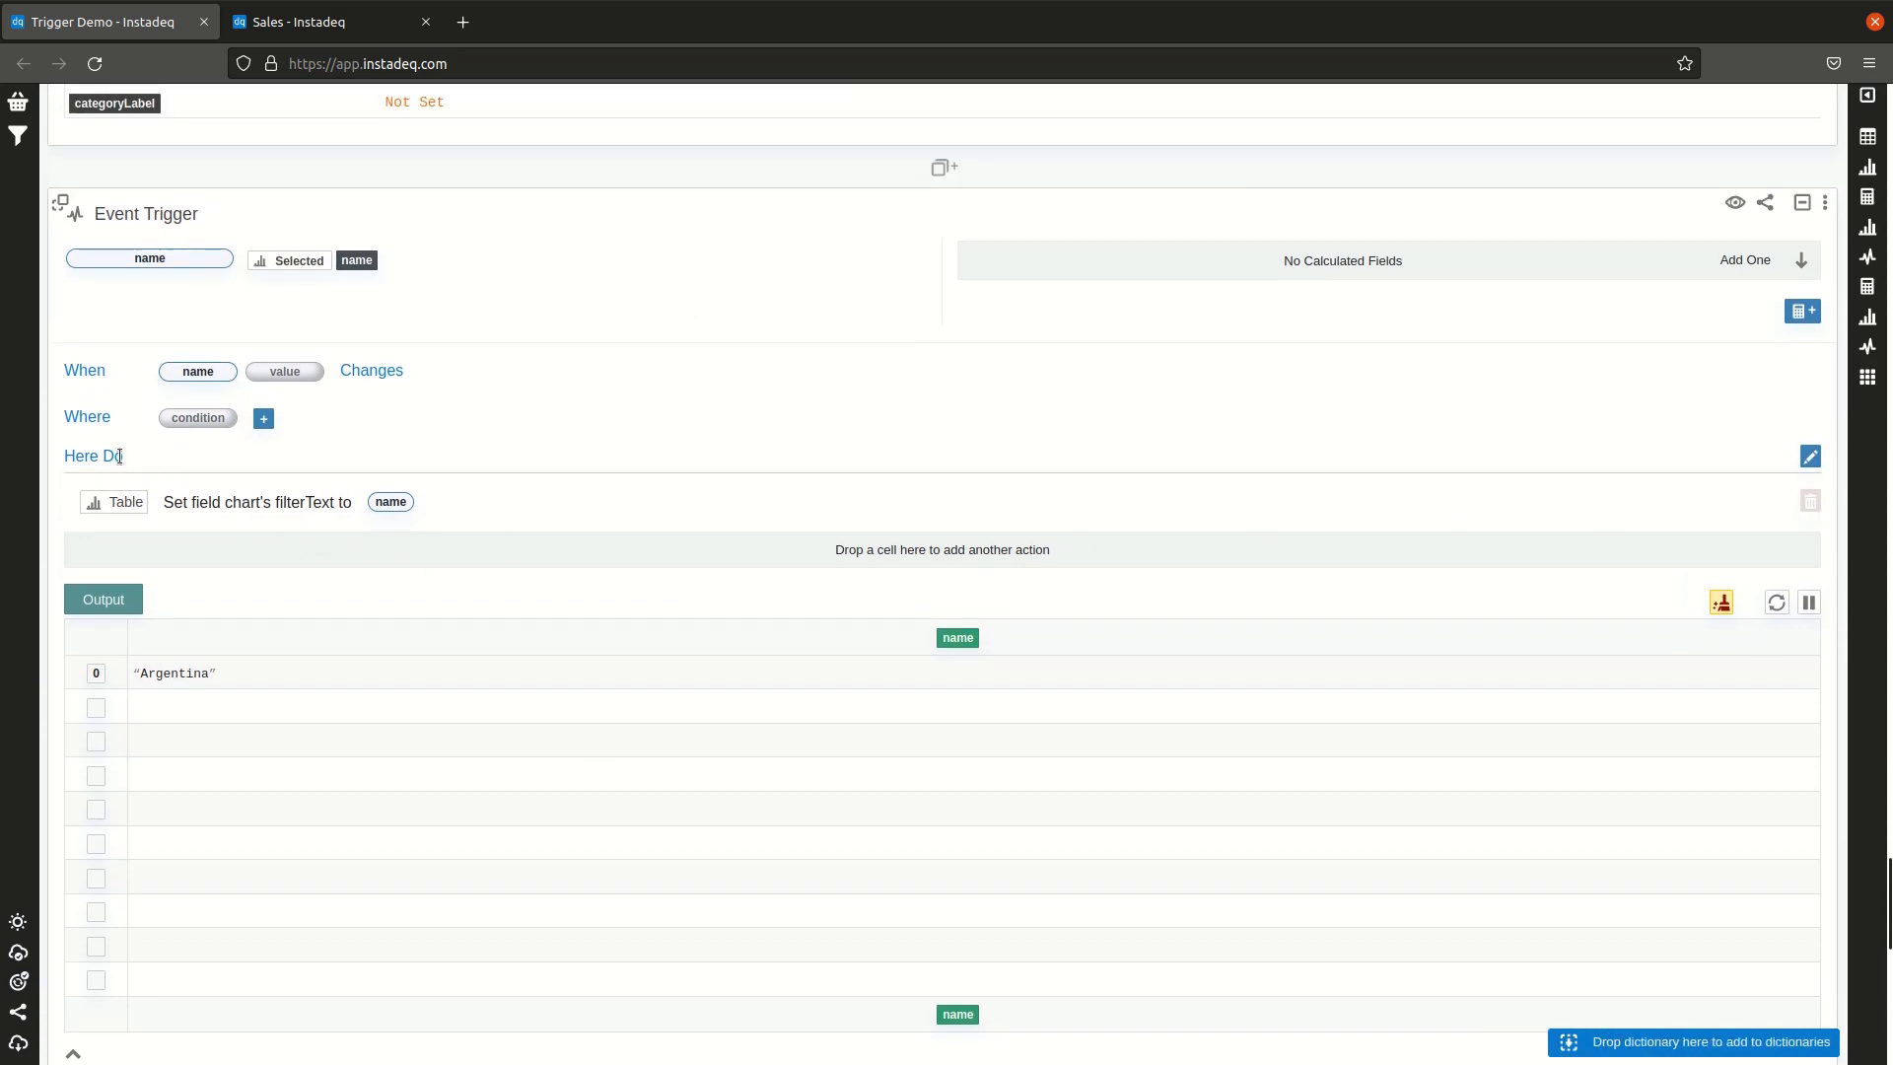
{"action": "left_click", "coordinate": [1811, 456]}
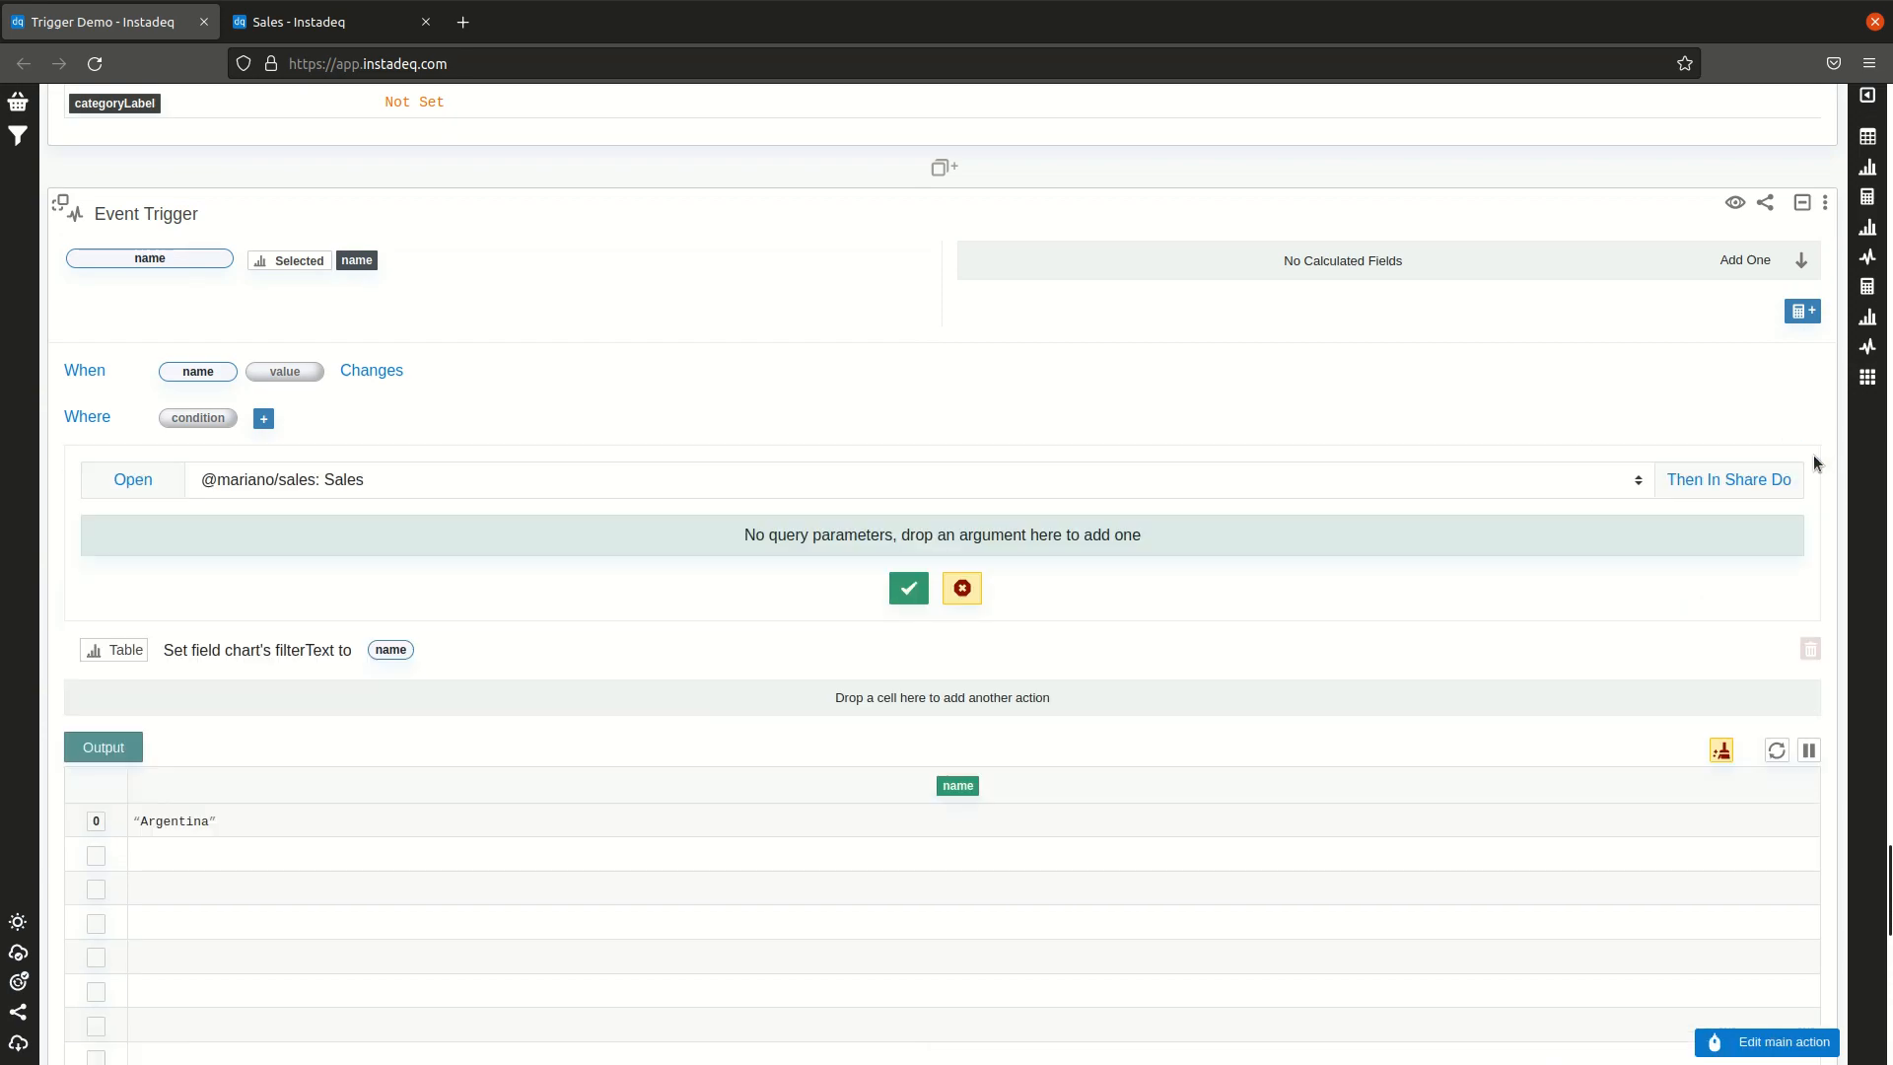
{"action": "left_click", "coordinate": [788, 486]}
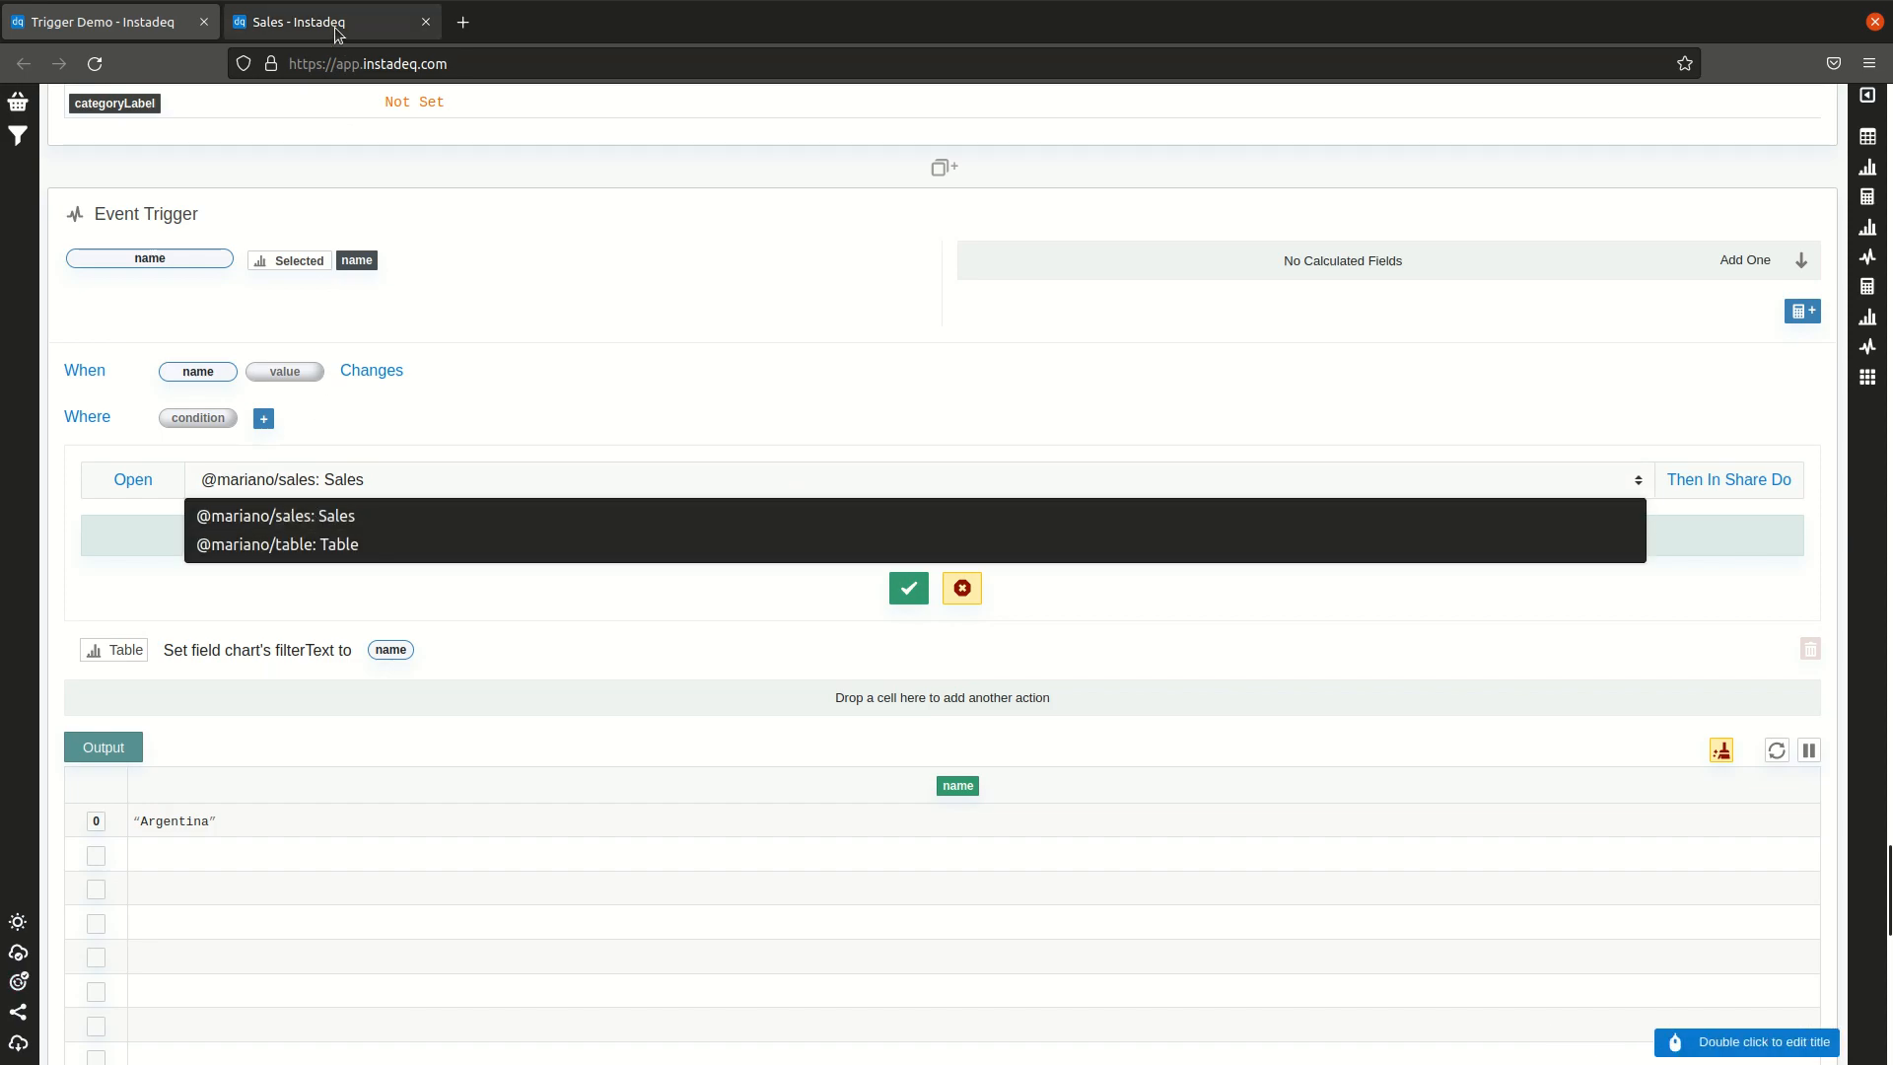
{"action": "left_click", "coordinate": [223, 31]}
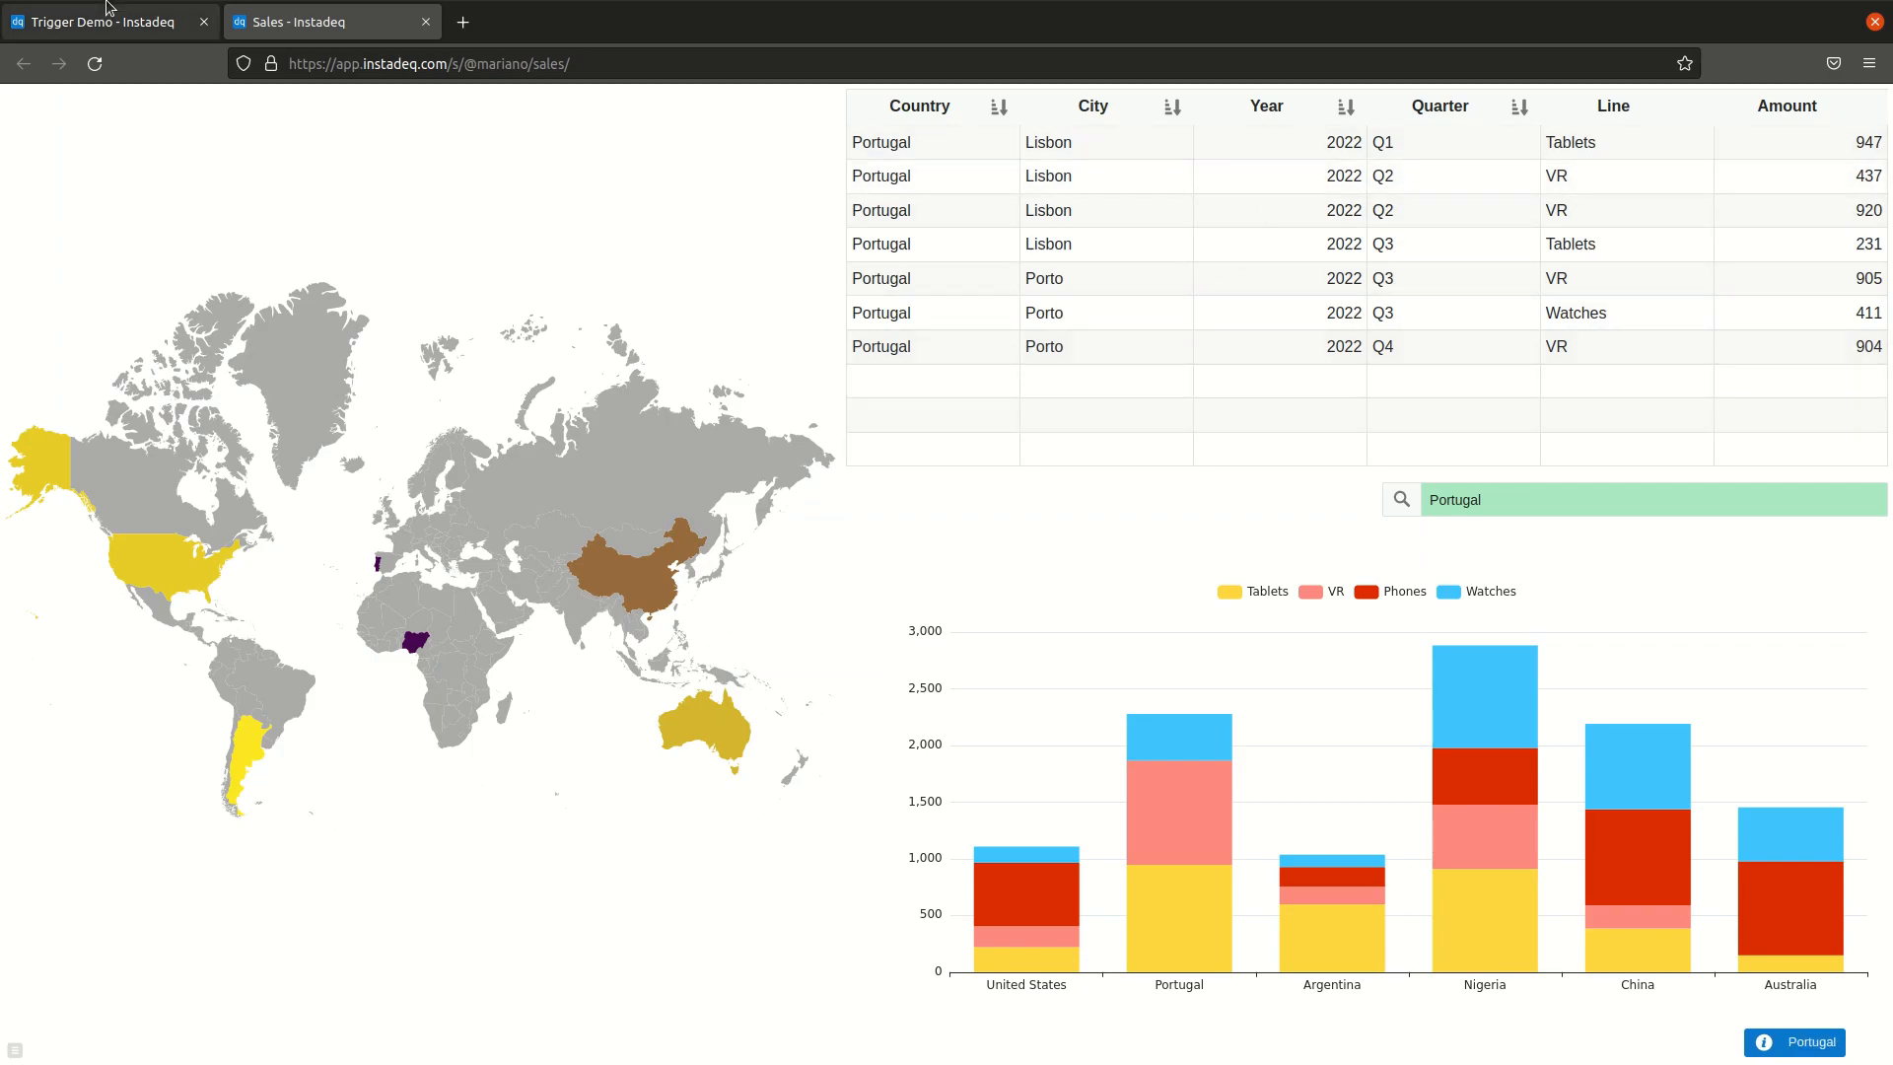
{"action": "left_click", "coordinate": [99, 31]}
{"action": "left_click", "coordinate": [671, 475]}
{"action": "left_click", "coordinate": [602, 540]}
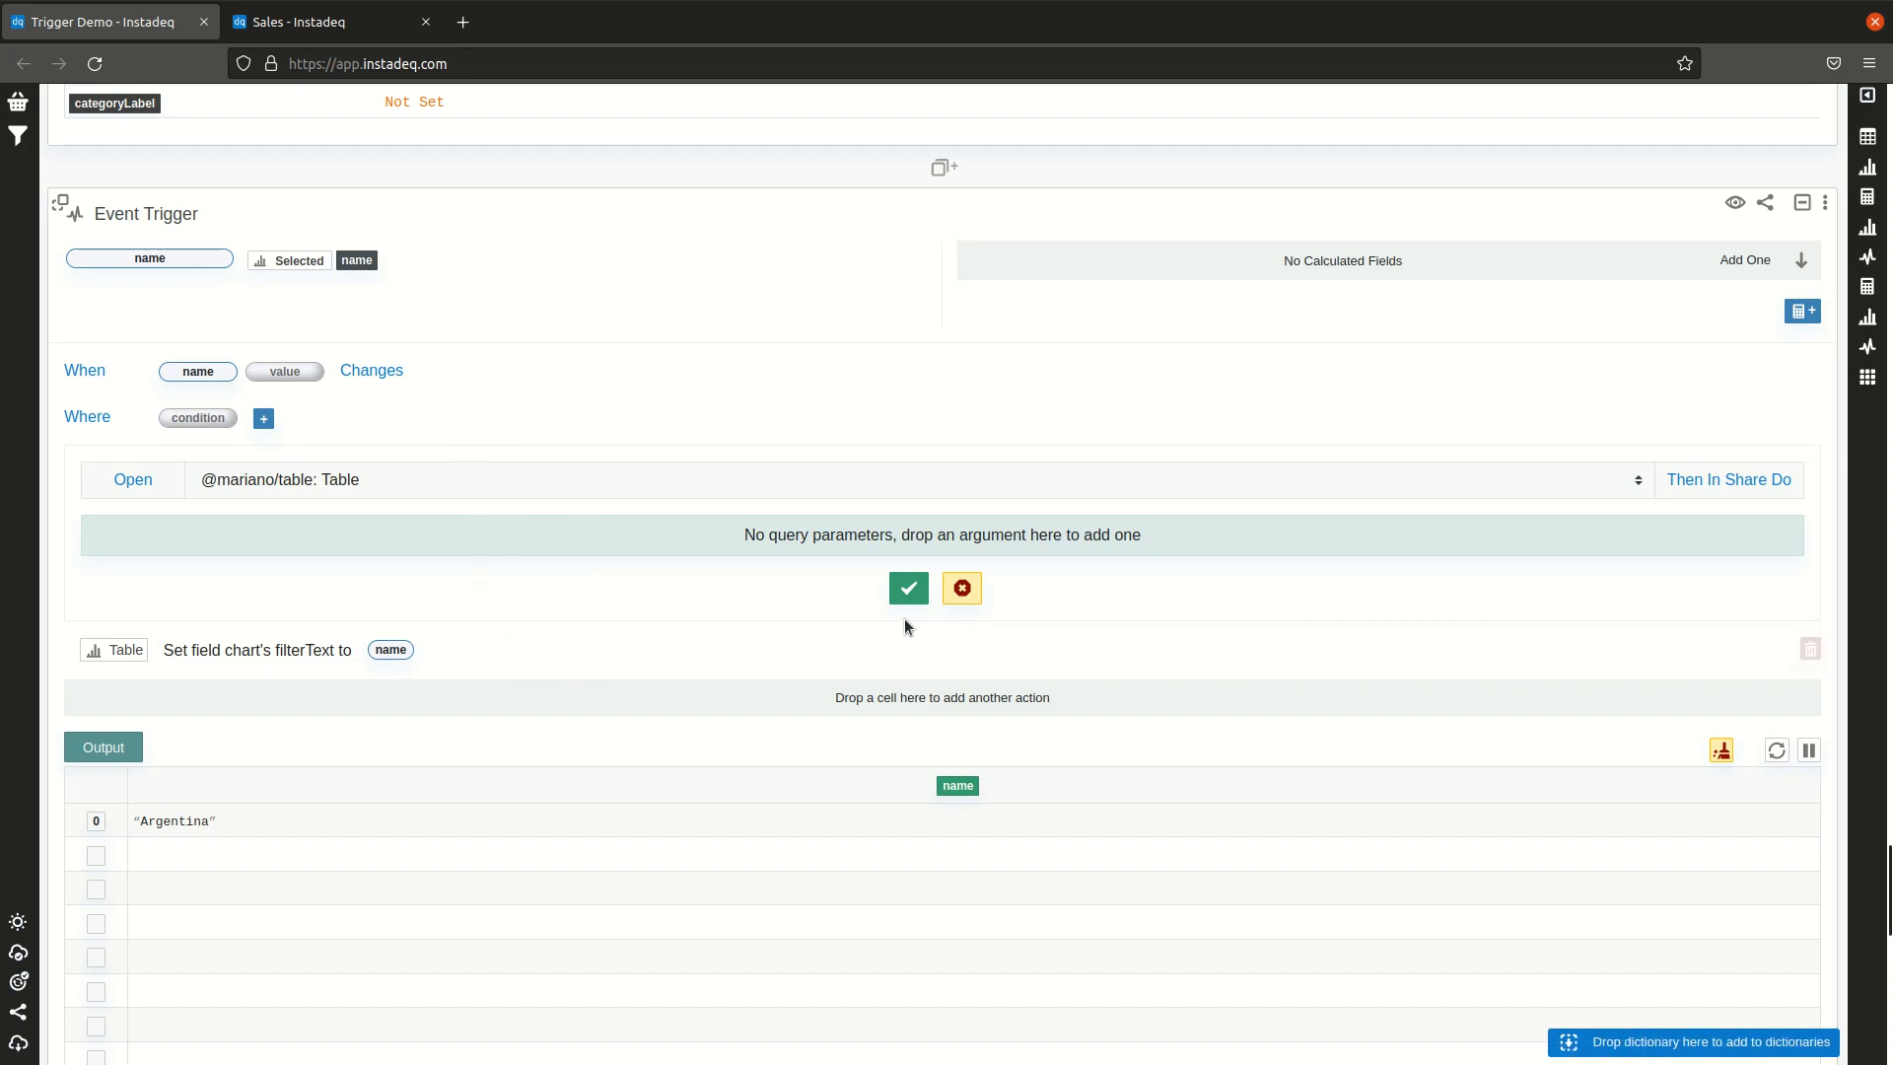
{"action": "left_click", "coordinate": [908, 588]}
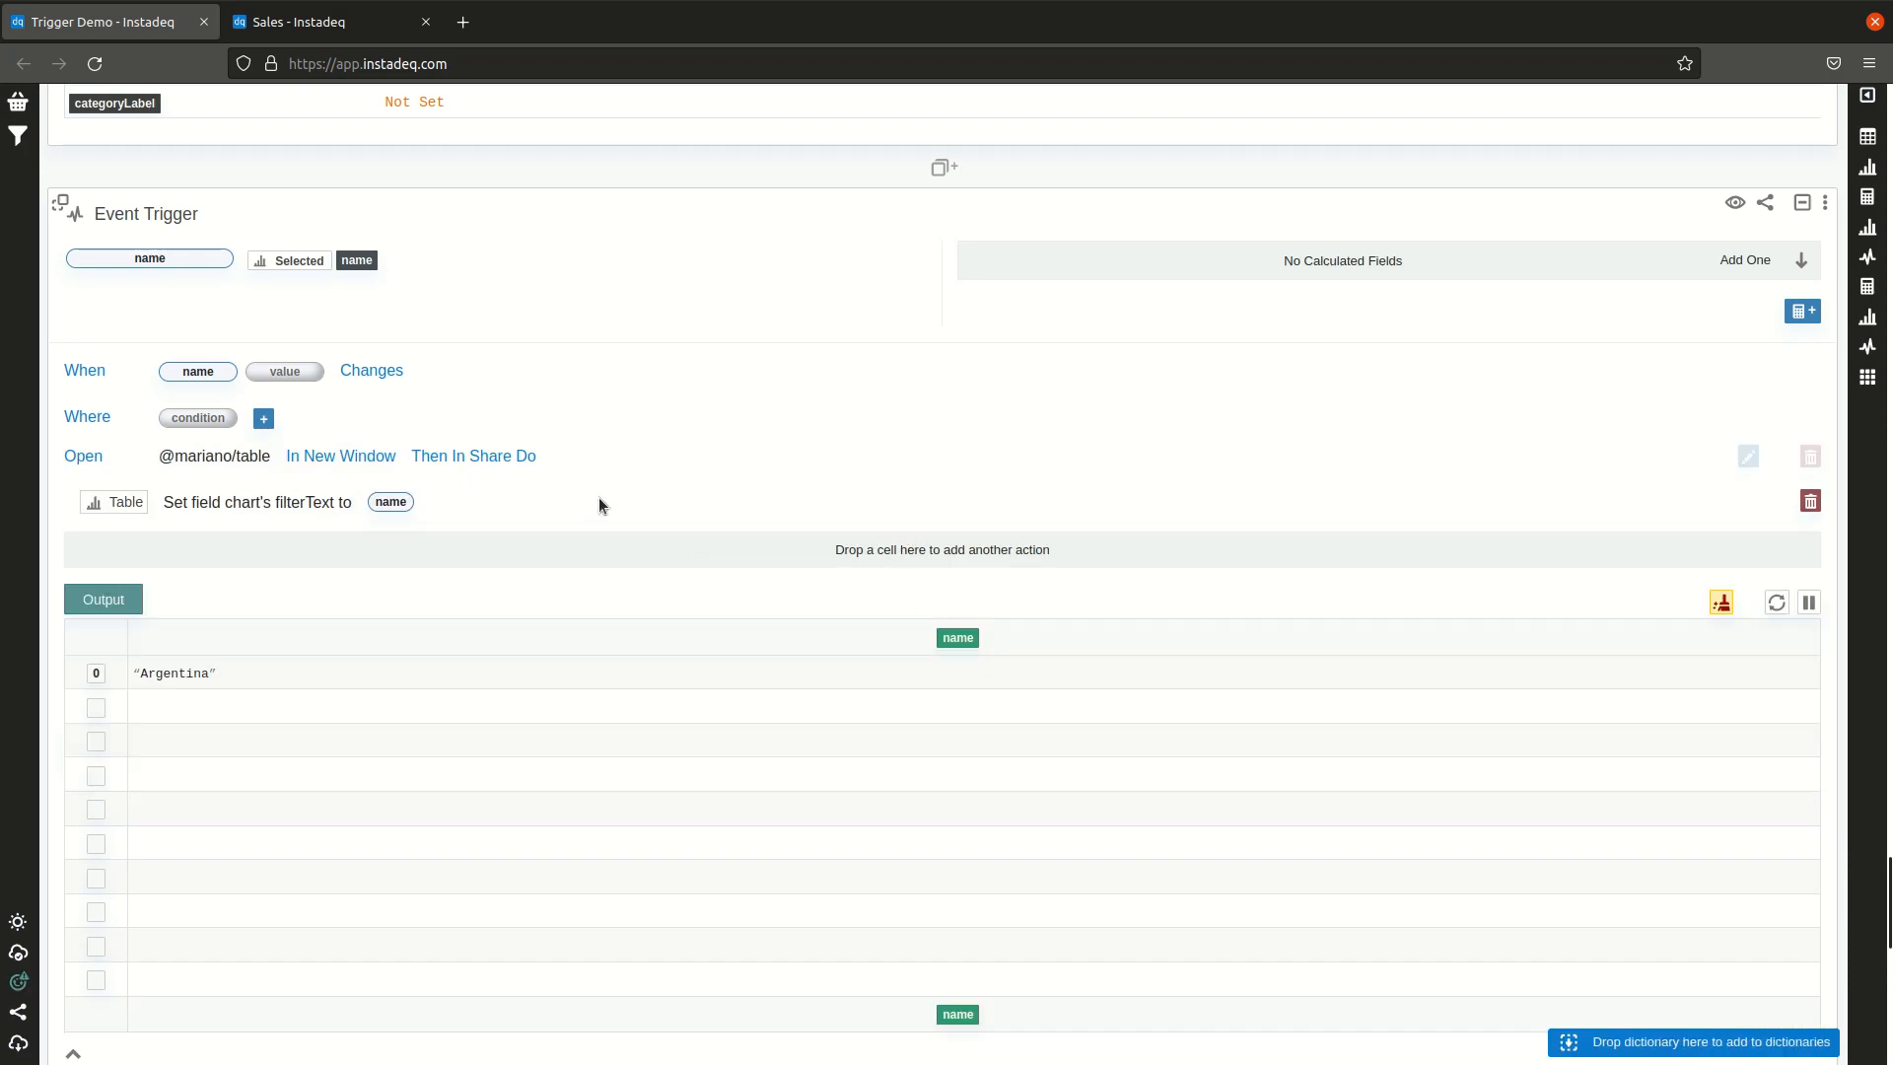
Step: Test the map trigger by selecting Argentina on the map and viewing the Table window it opens
{"action": "scroll", "coordinate": [600, 499], "scroll_direction": "down", "scroll_amount": 10}
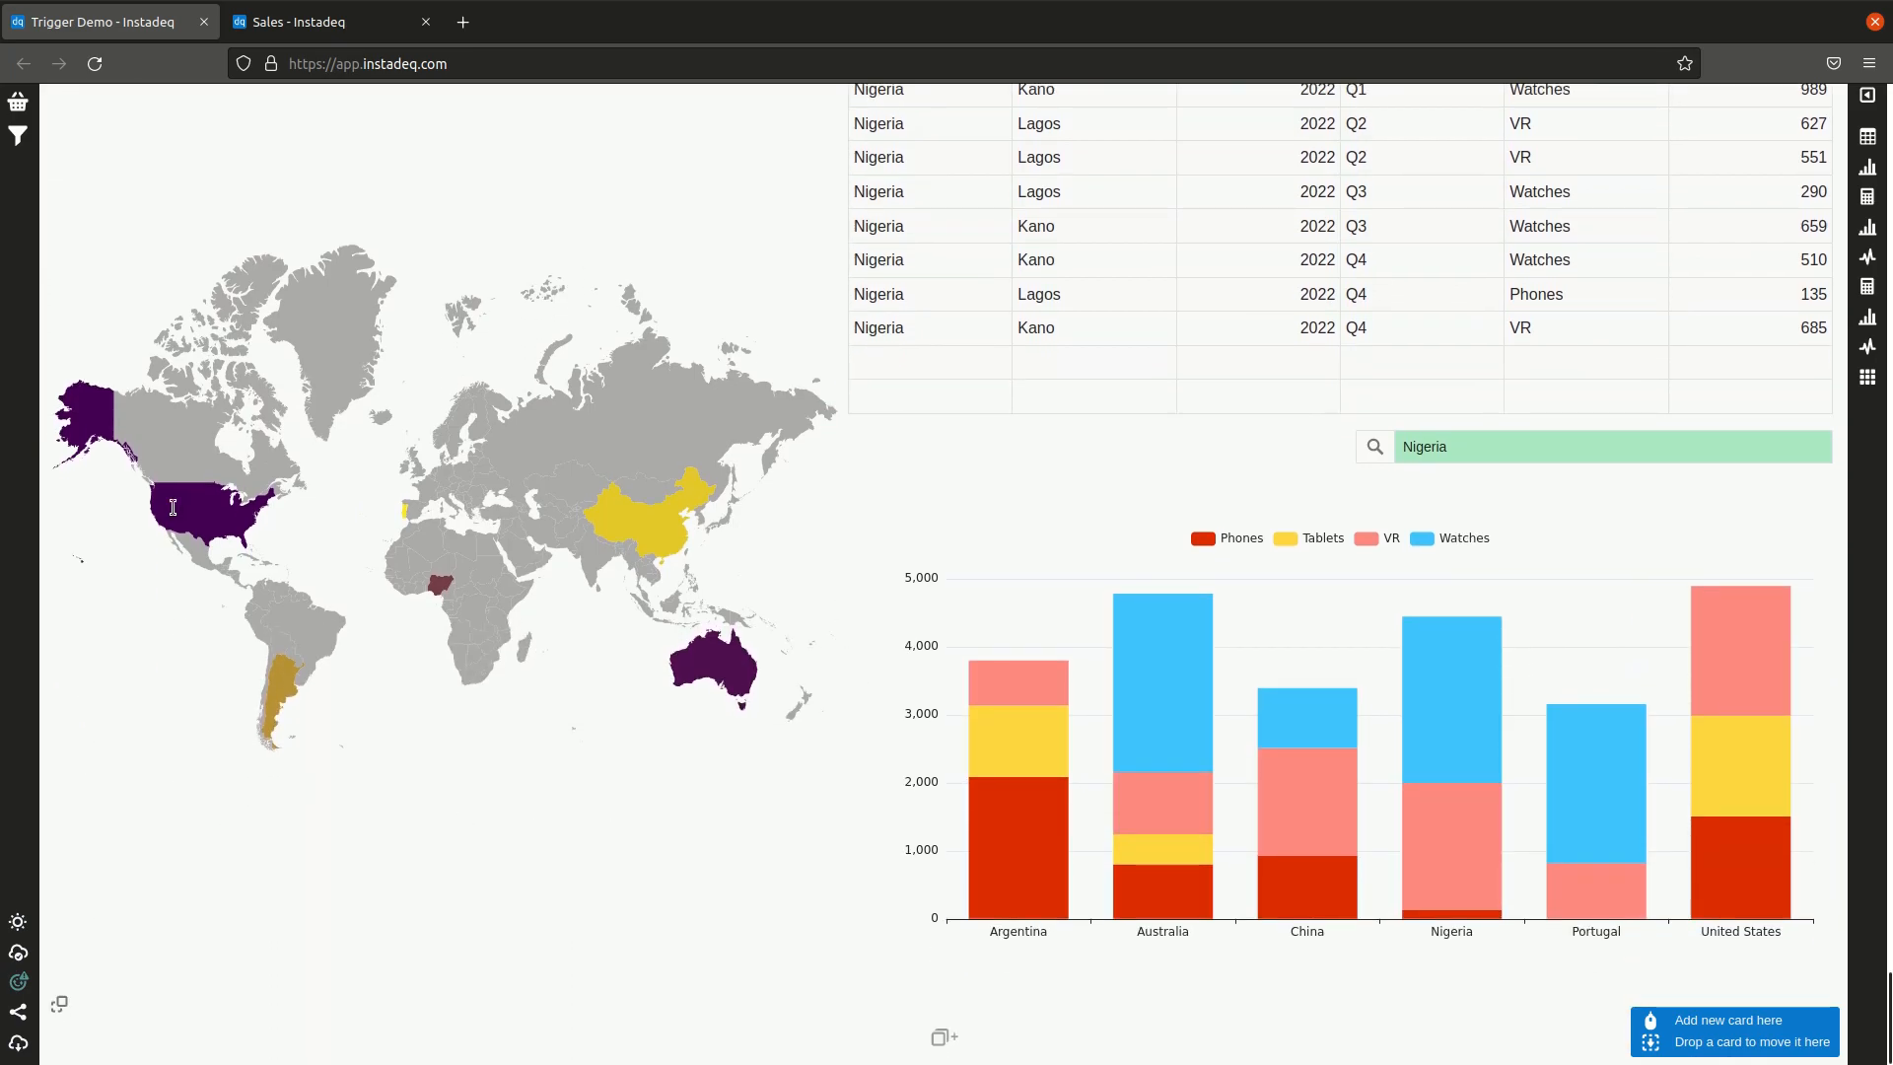
{"action": "scroll", "coordinate": [562, 309], "scroll_direction": "up", "scroll_amount": 9}
{"action": "scroll", "coordinate": [566, 271], "scroll_direction": "up", "scroll_amount": 3}
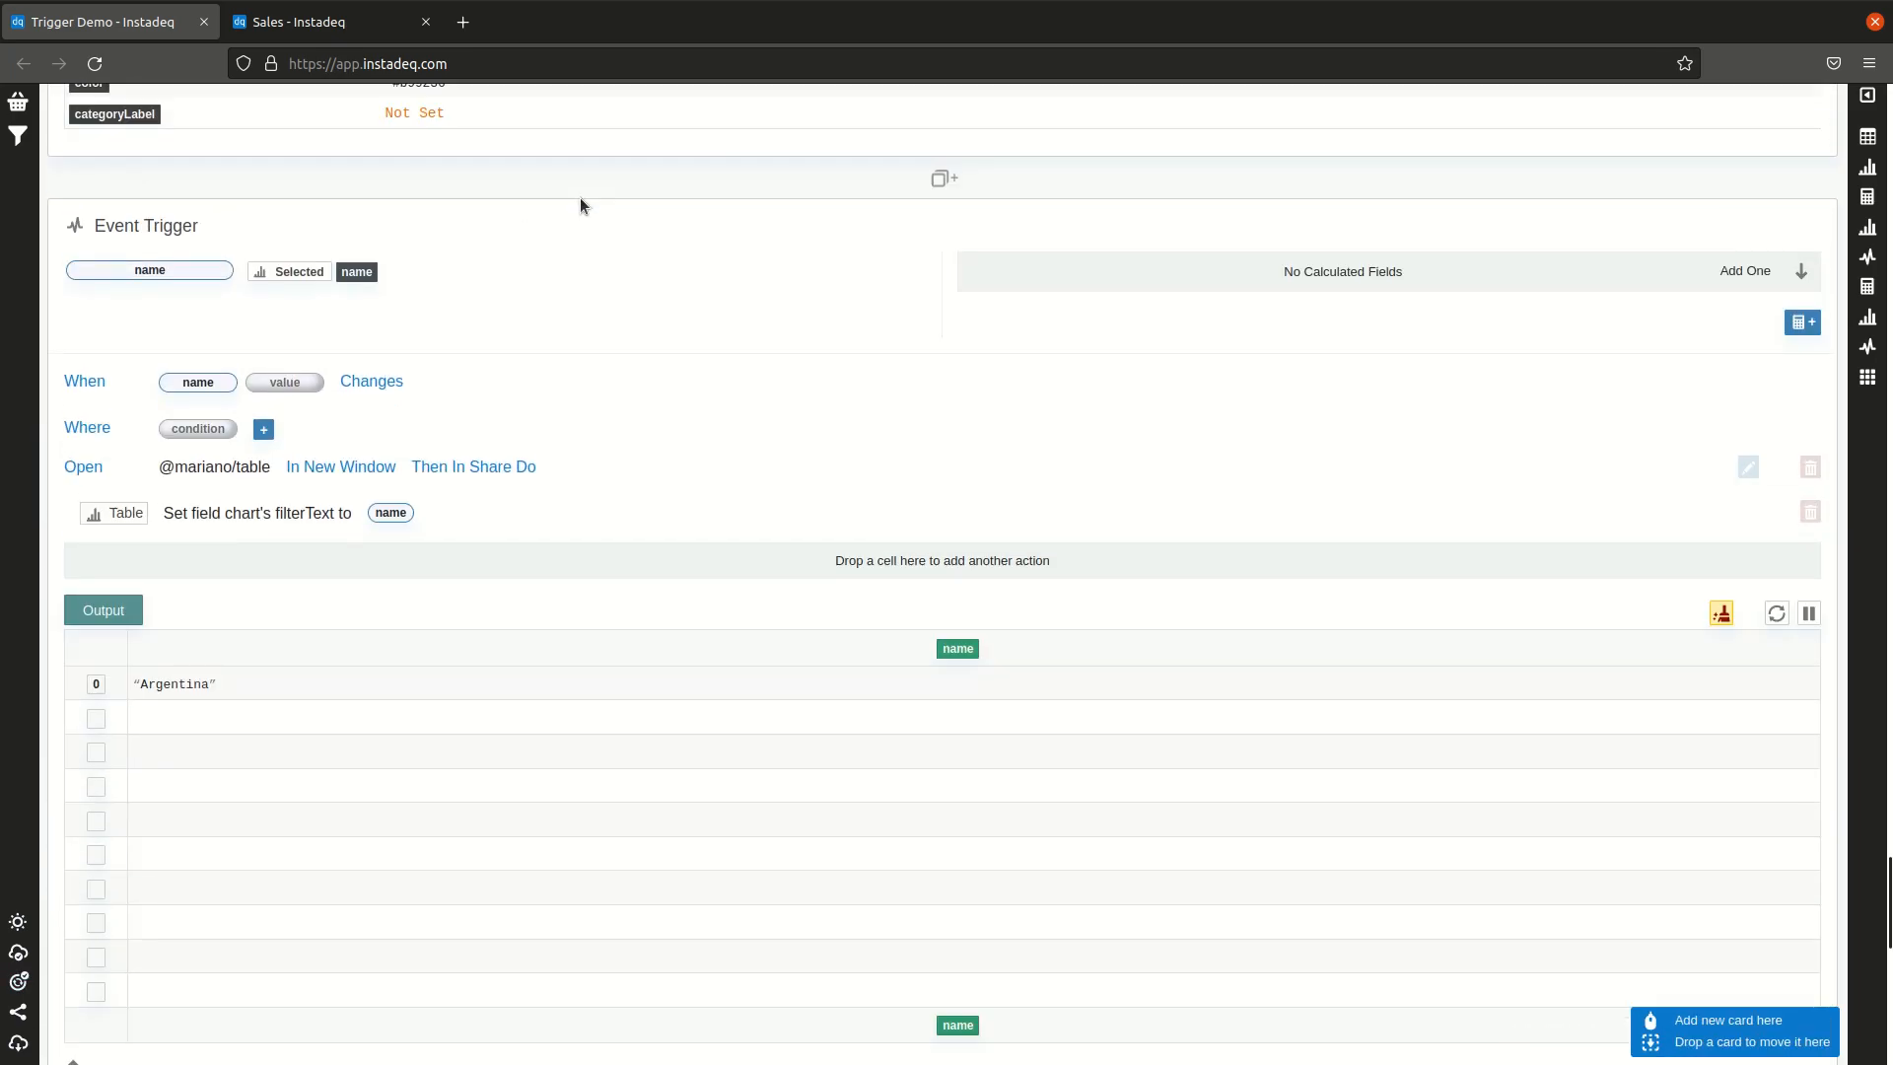
{"action": "scroll", "coordinate": [221, 605], "scroll_direction": "down", "scroll_amount": 8}
{"action": "scroll", "coordinate": [597, 643], "scroll_direction": "down", "scroll_amount": 3}
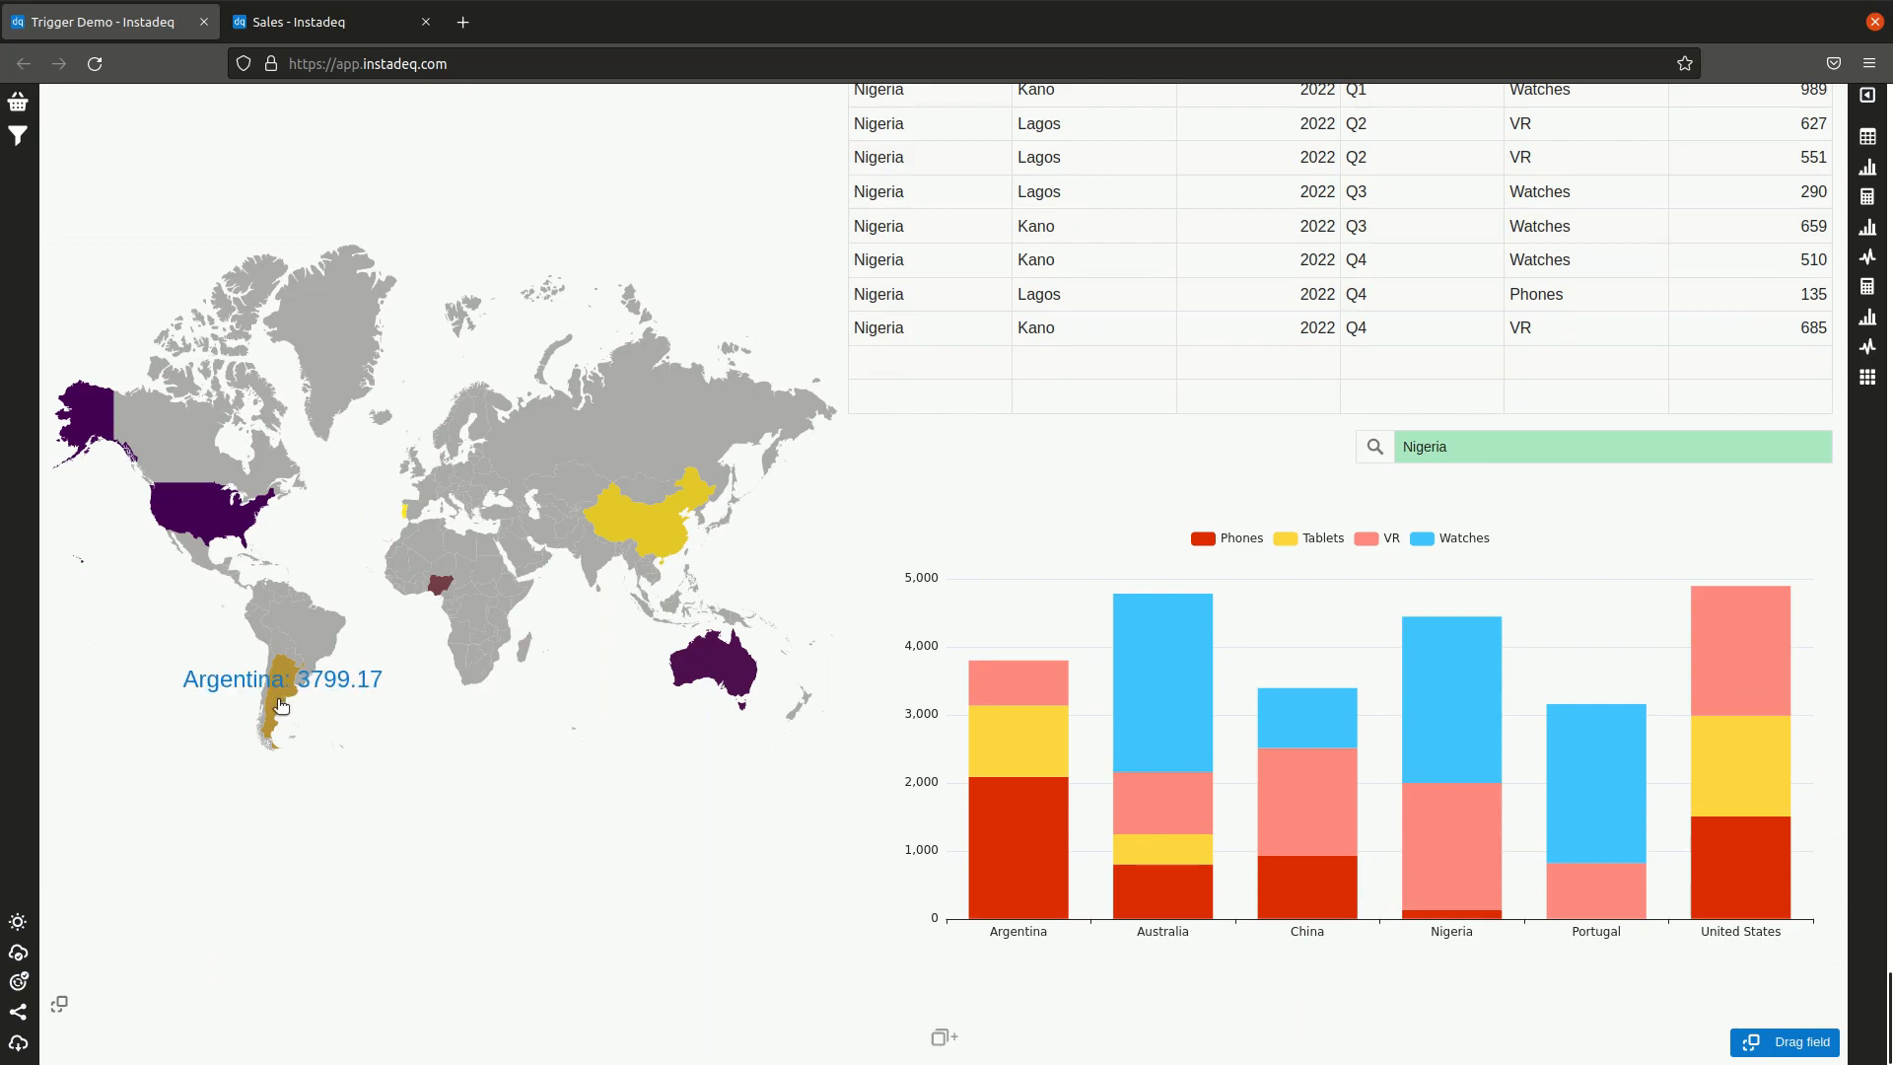
{"action": "left_click", "coordinate": [278, 701]}
{"action": "left_click", "coordinate": [195, 382]}
{"action": "left_click", "coordinate": [743, 239]}
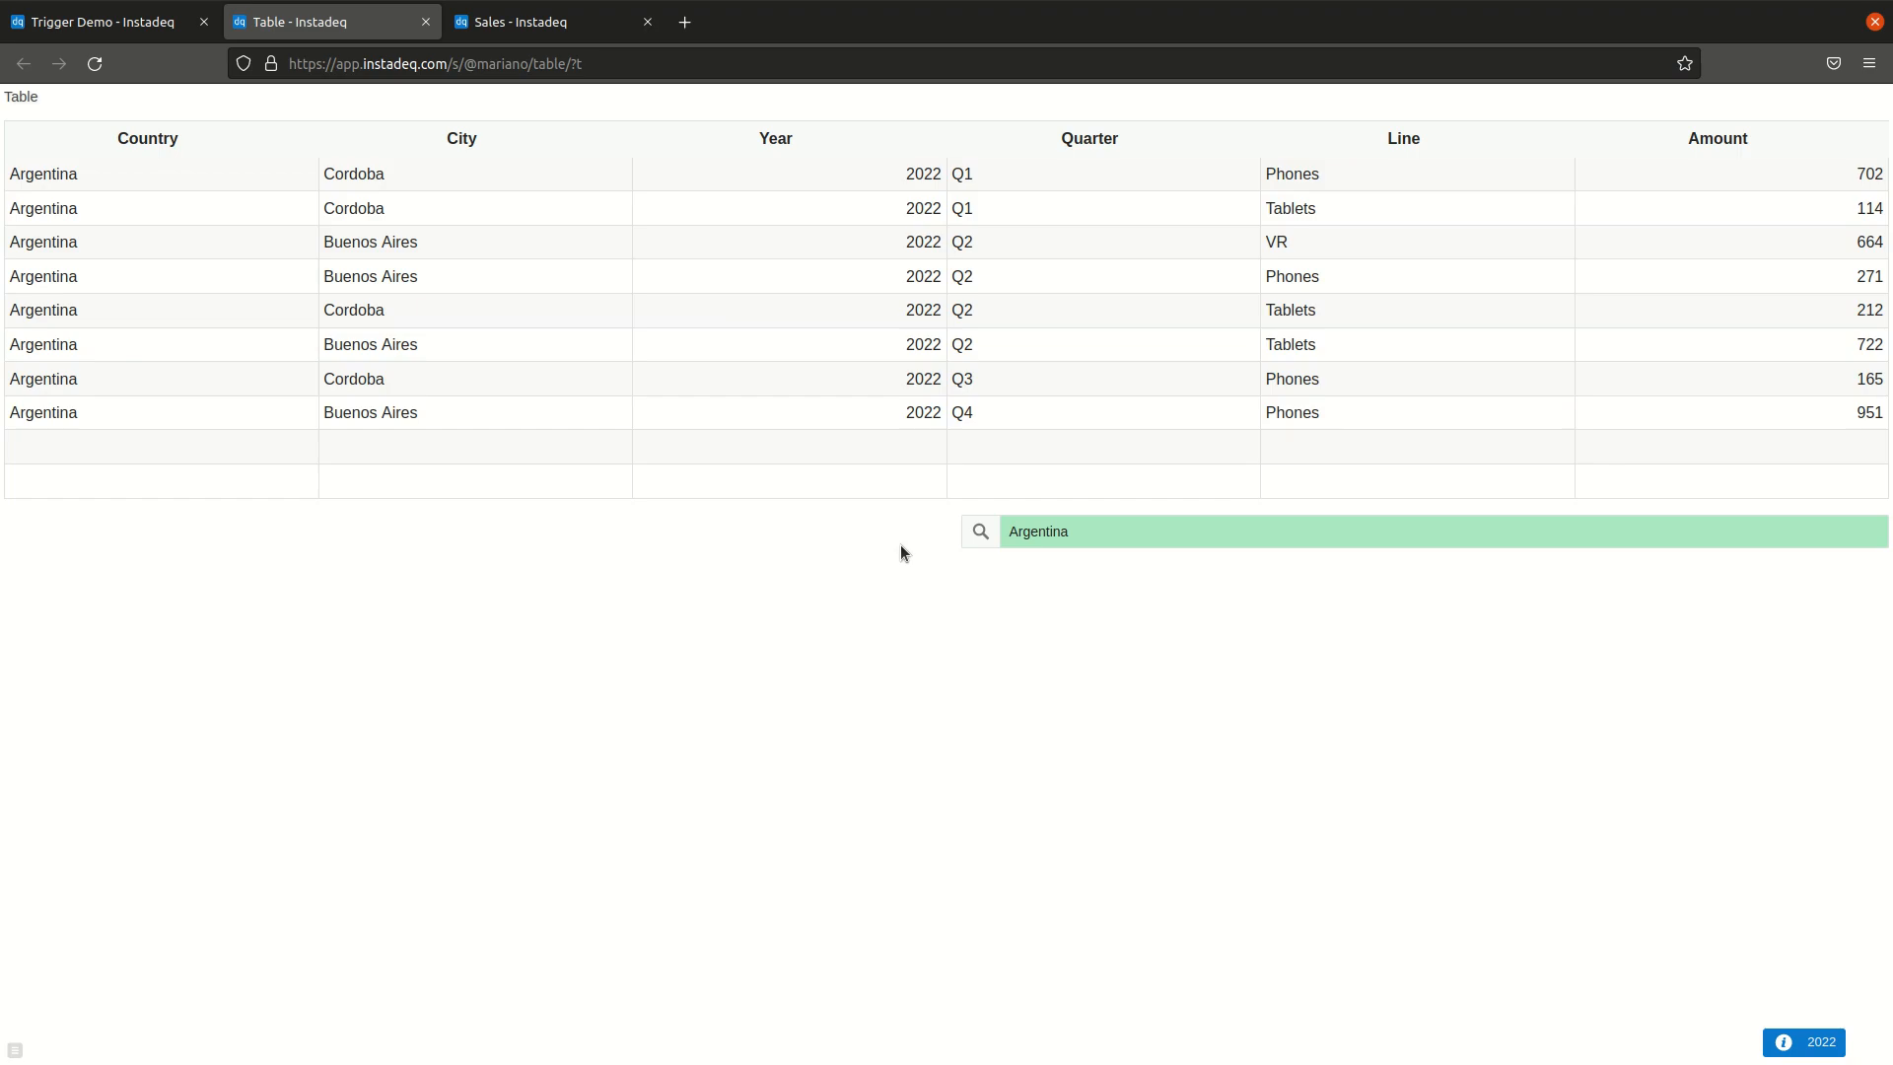
Step: Share the layout card publicly under the name layout with the title Layout
{"action": "left_click", "coordinate": [126, 22]}
{"action": "scroll", "coordinate": [1505, 350], "scroll_direction": "up", "scroll_amount": 1}
{"action": "left_click", "coordinate": [1770, 274]}
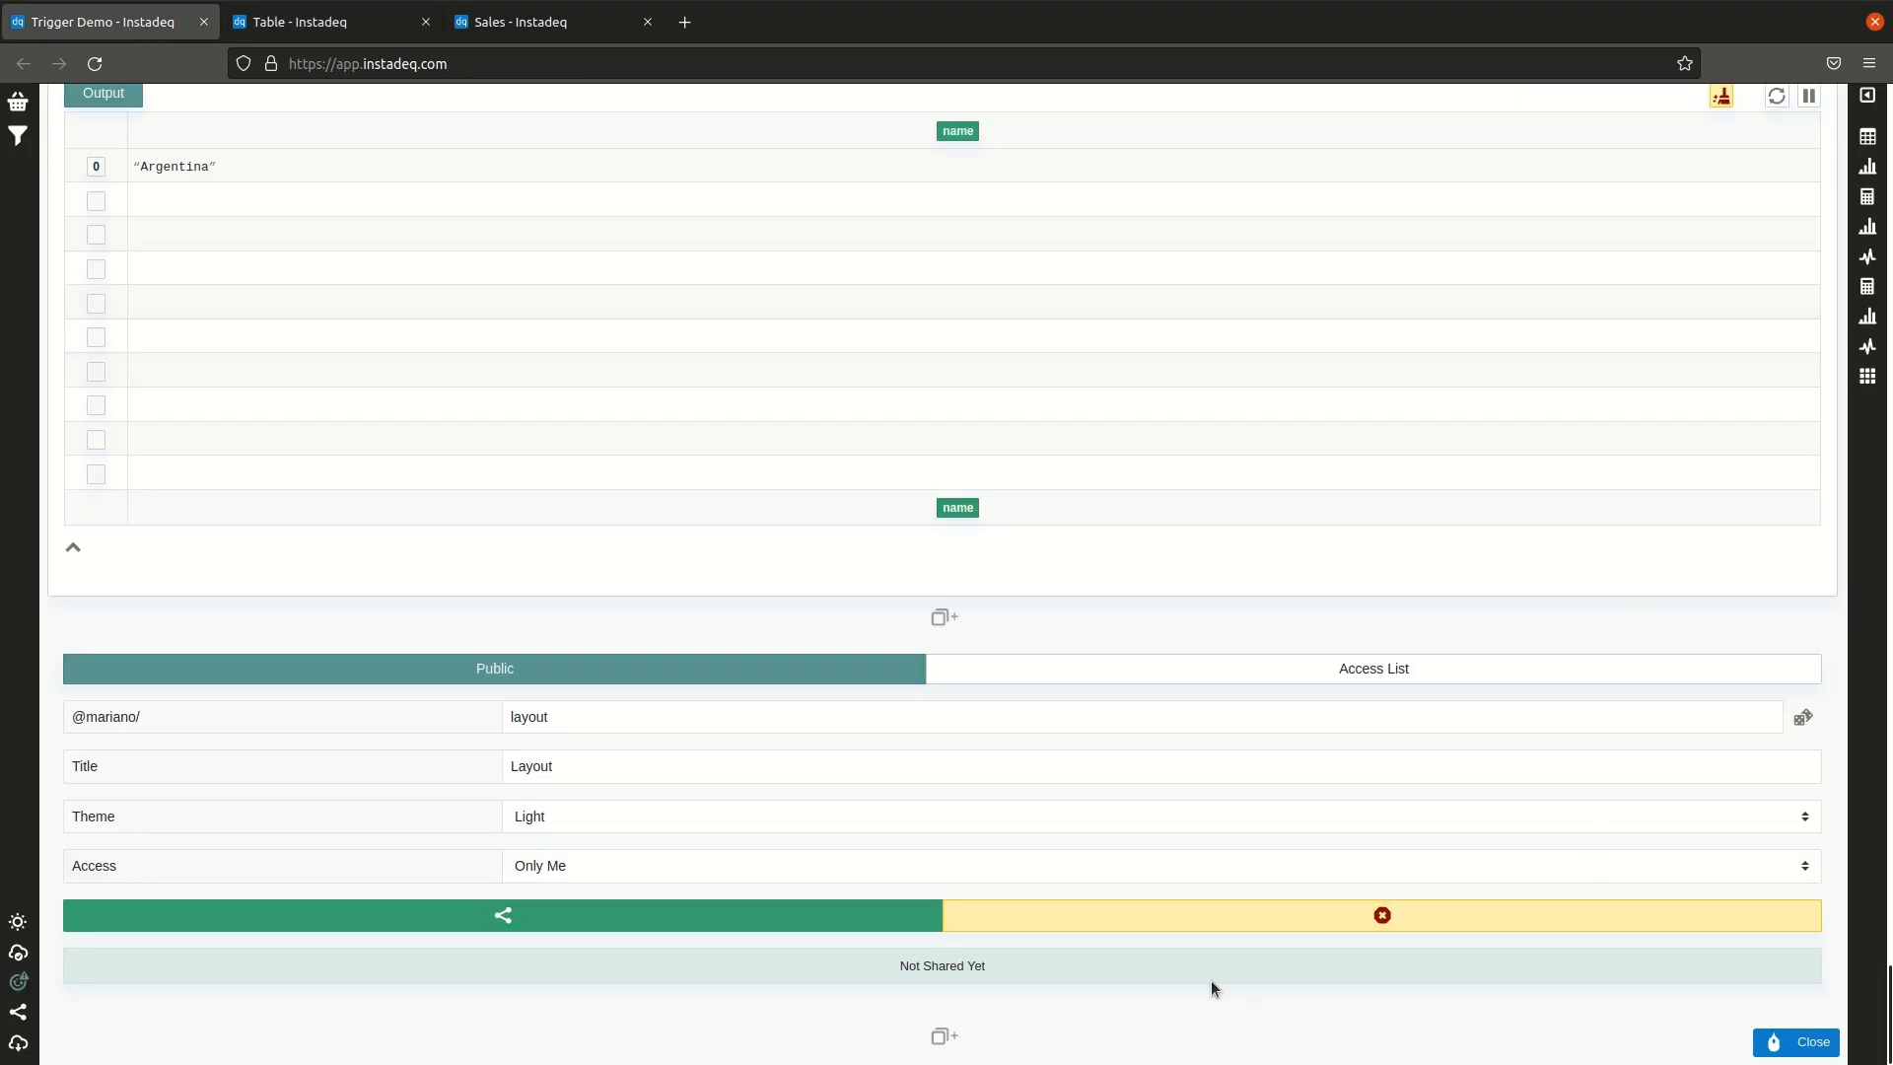
{"action": "left_click", "coordinate": [802, 918]}
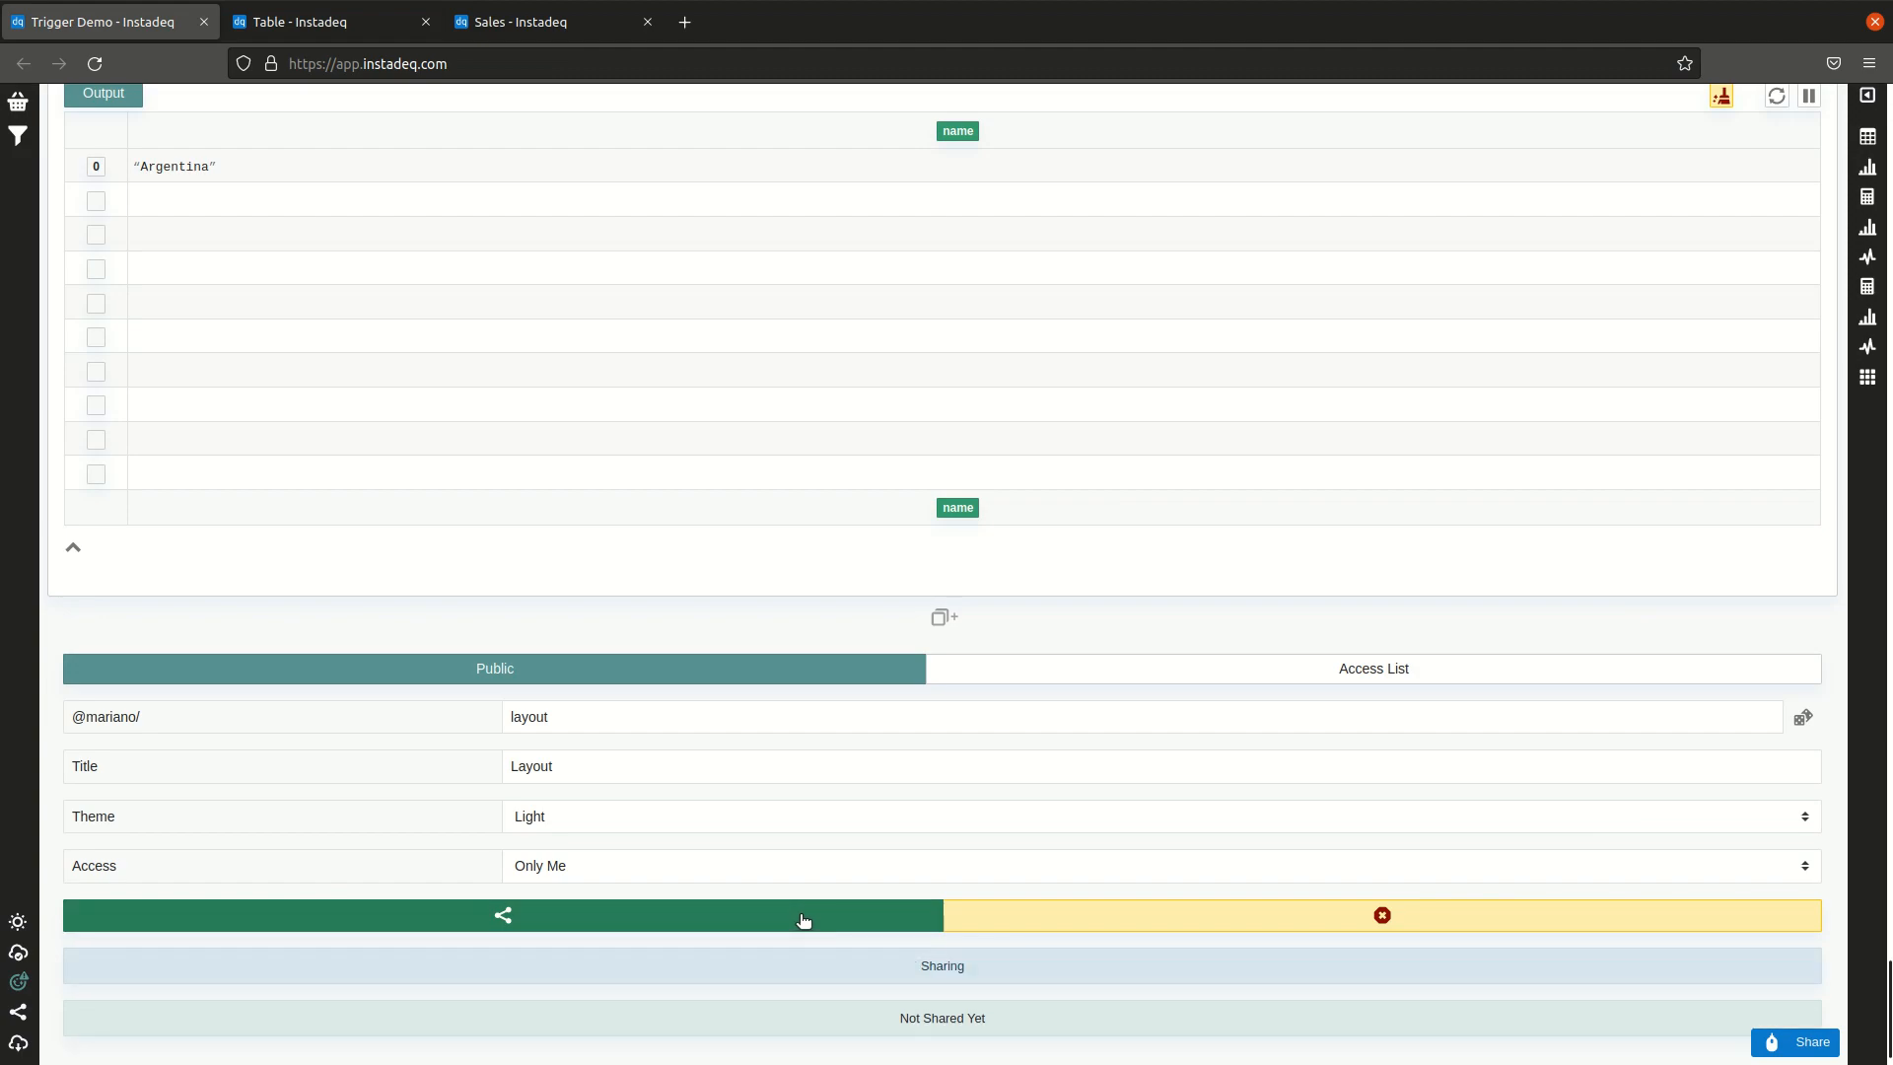
{"action": "left_click", "coordinate": [1013, 933]}
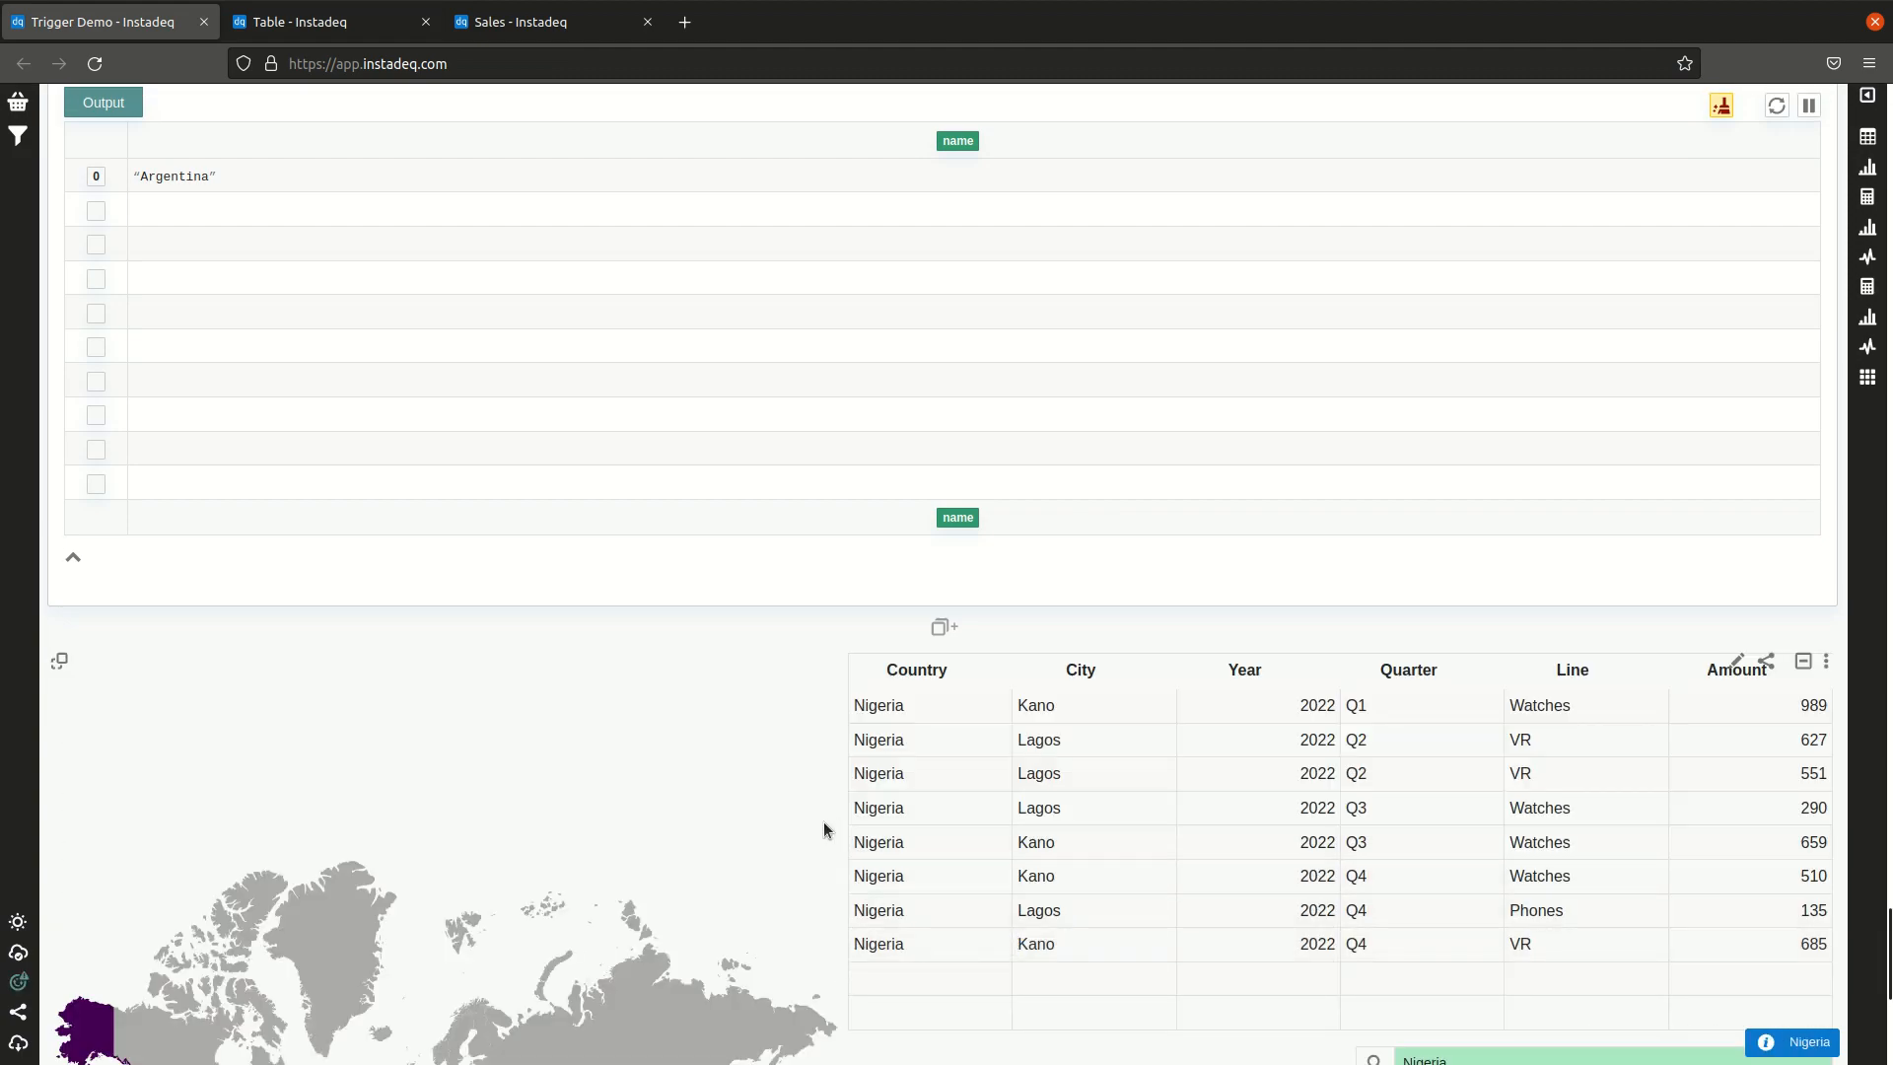
Step: Open the shared layout in a new tab and test its map trigger by selecting United States
{"action": "scroll", "coordinate": [839, 825], "scroll_direction": "down", "scroll_amount": 5}
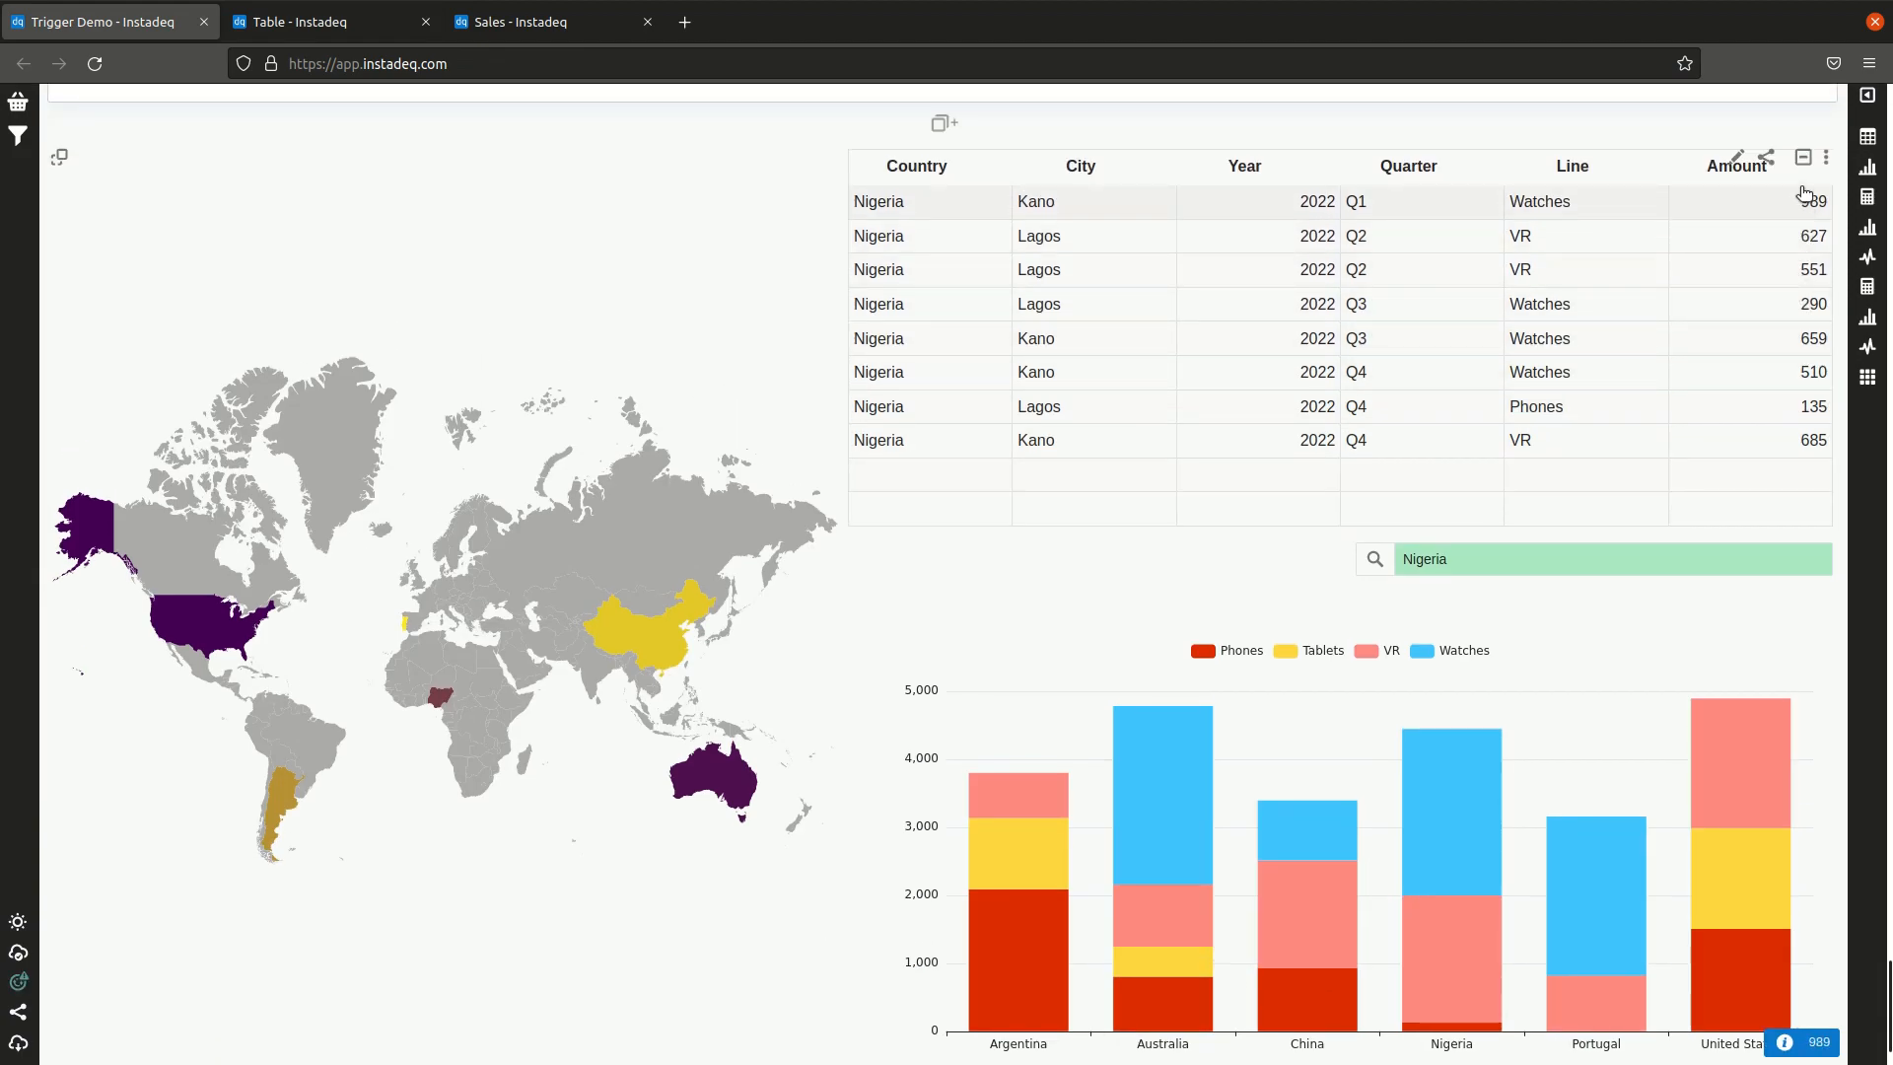
{"action": "left_click", "coordinate": [1767, 158]}
{"action": "left_click", "coordinate": [917, 977]}
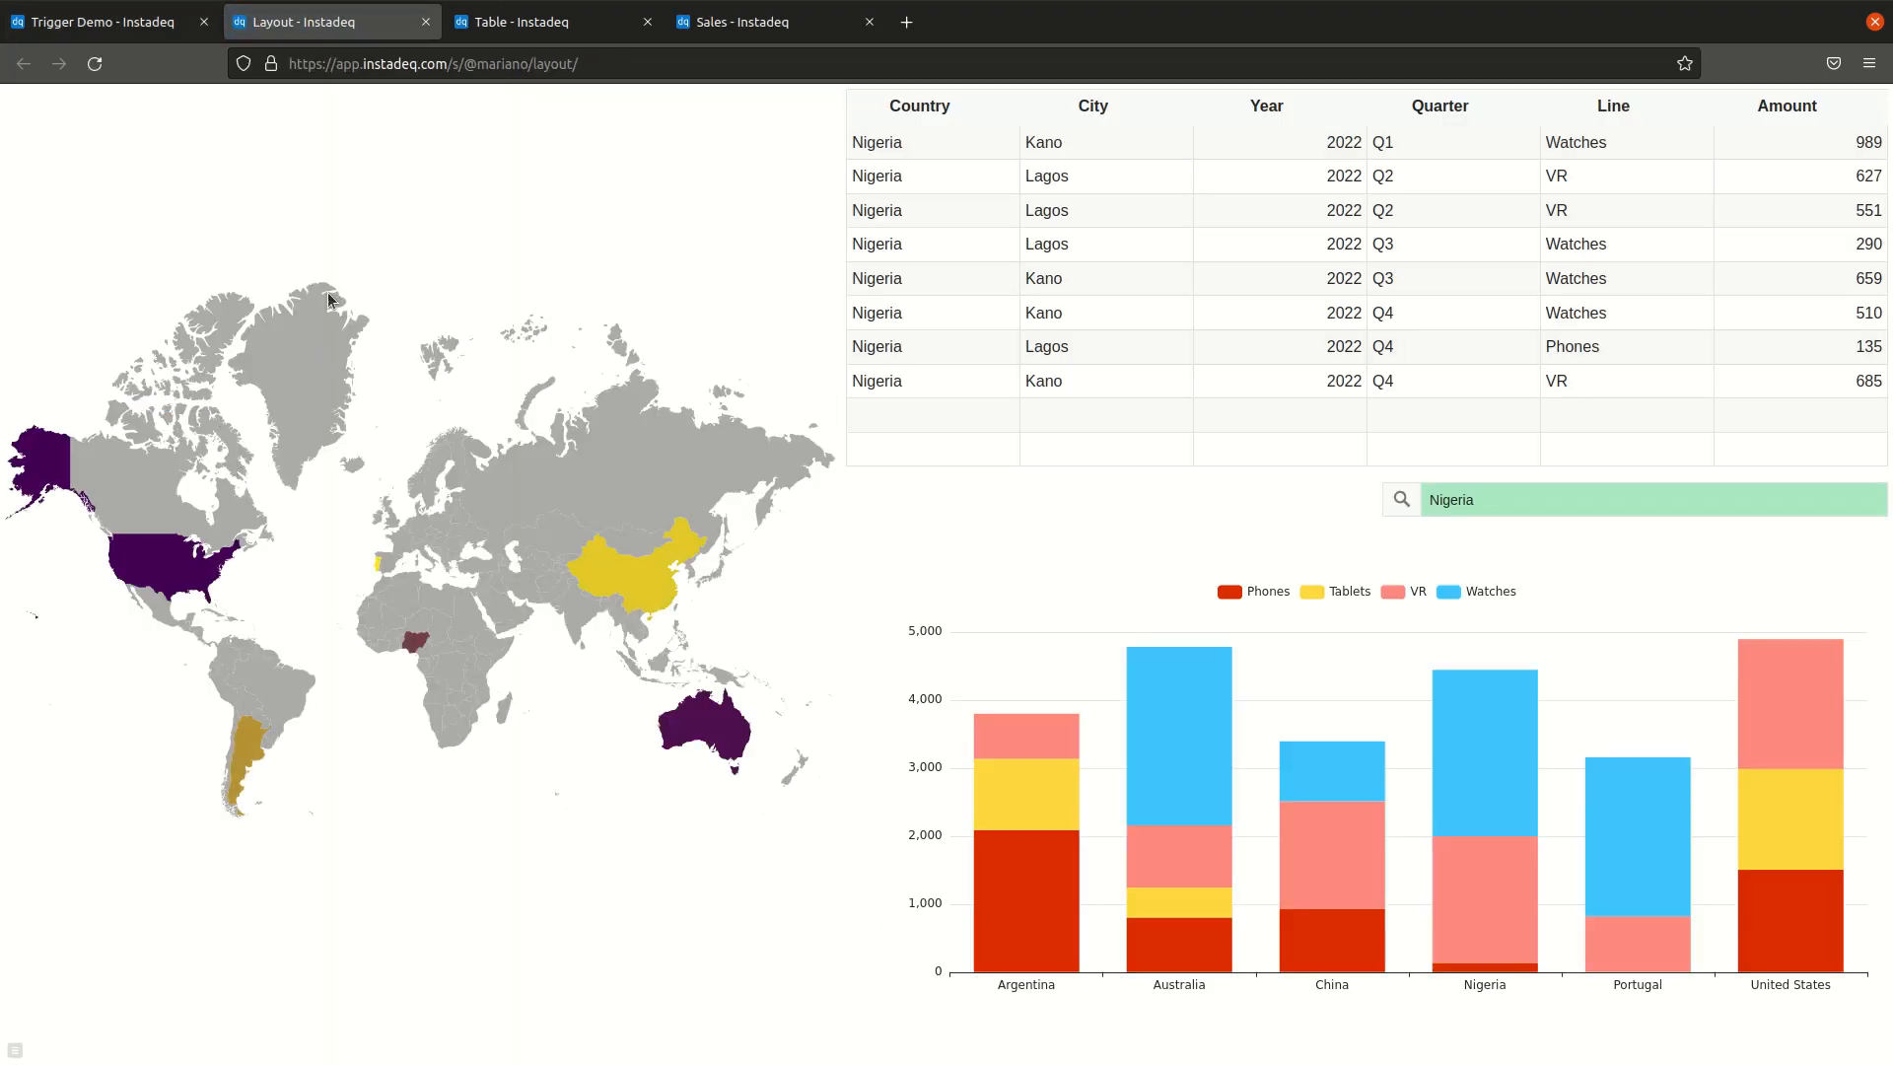
{"action": "left_click", "coordinate": [163, 575]}
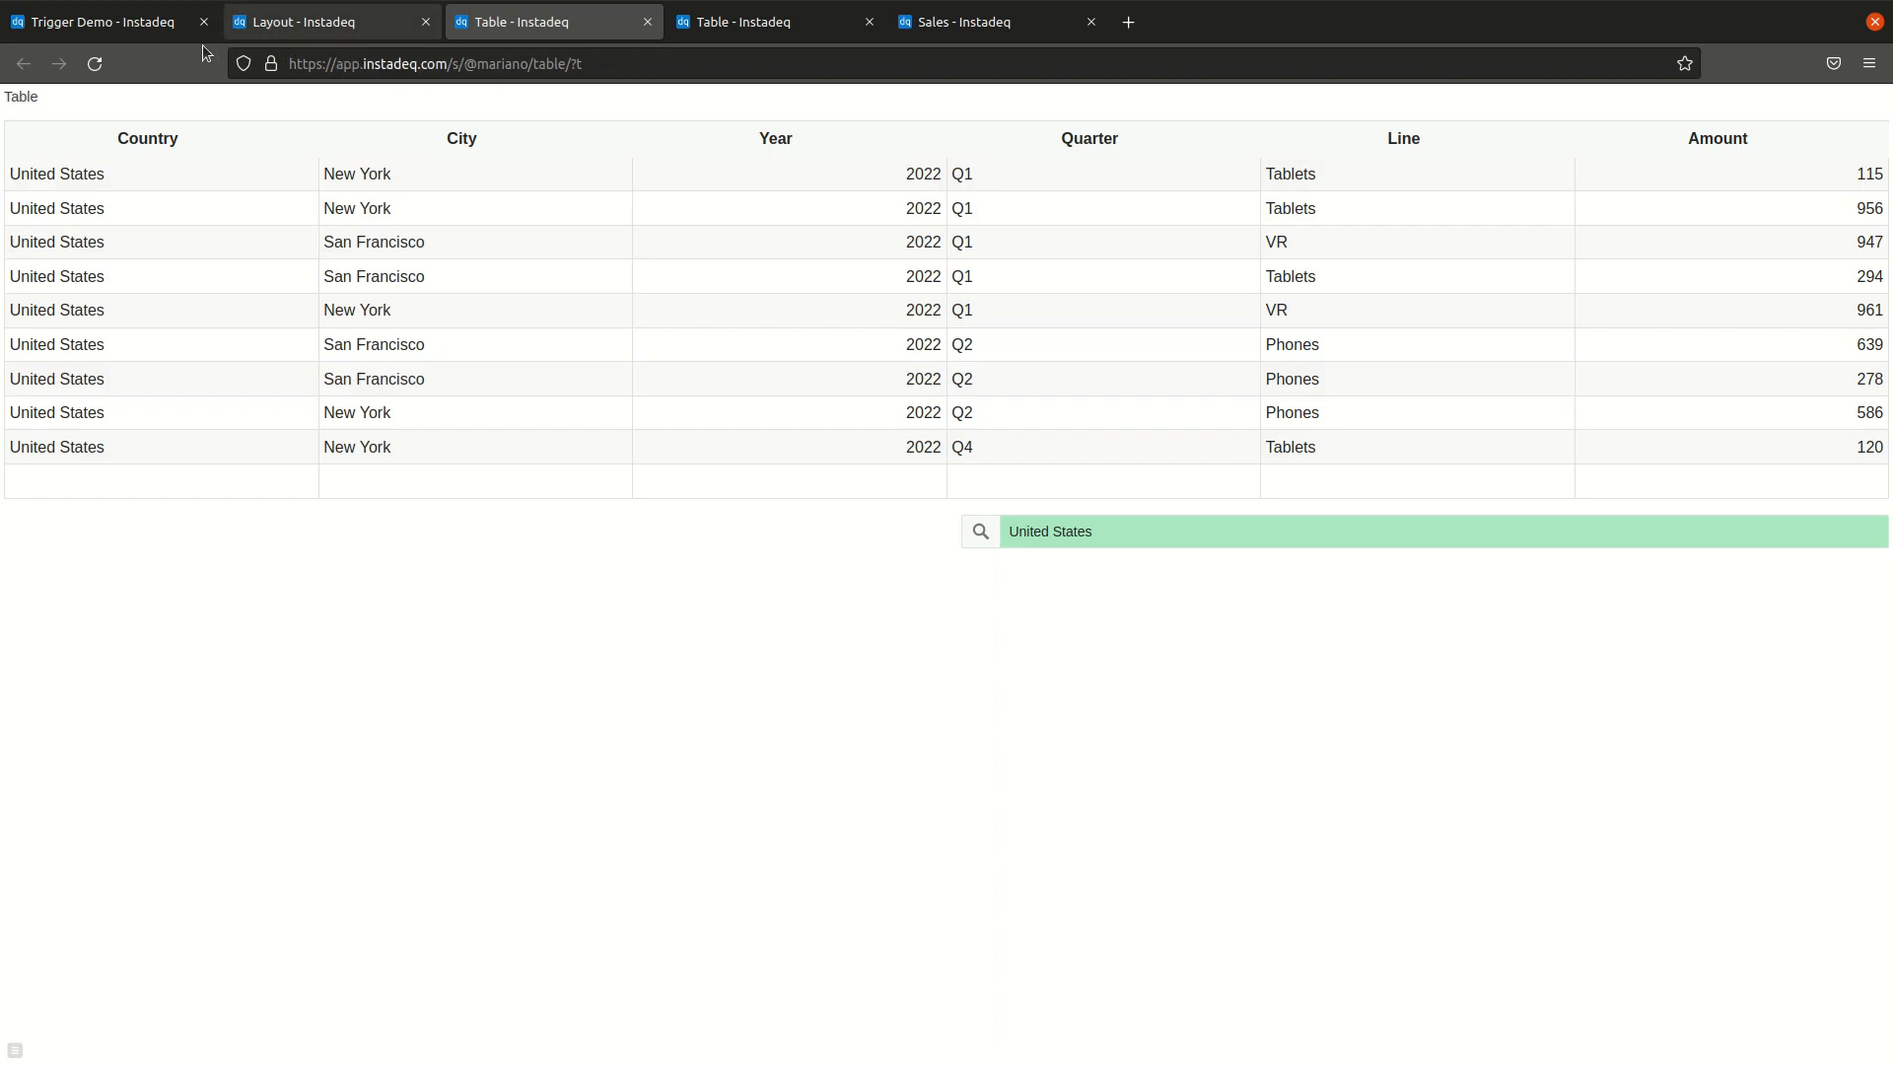
{"action": "left_click", "coordinate": [98, 22]}
{"action": "scroll", "coordinate": [1185, 505], "scroll_direction": "up", "scroll_amount": 3}
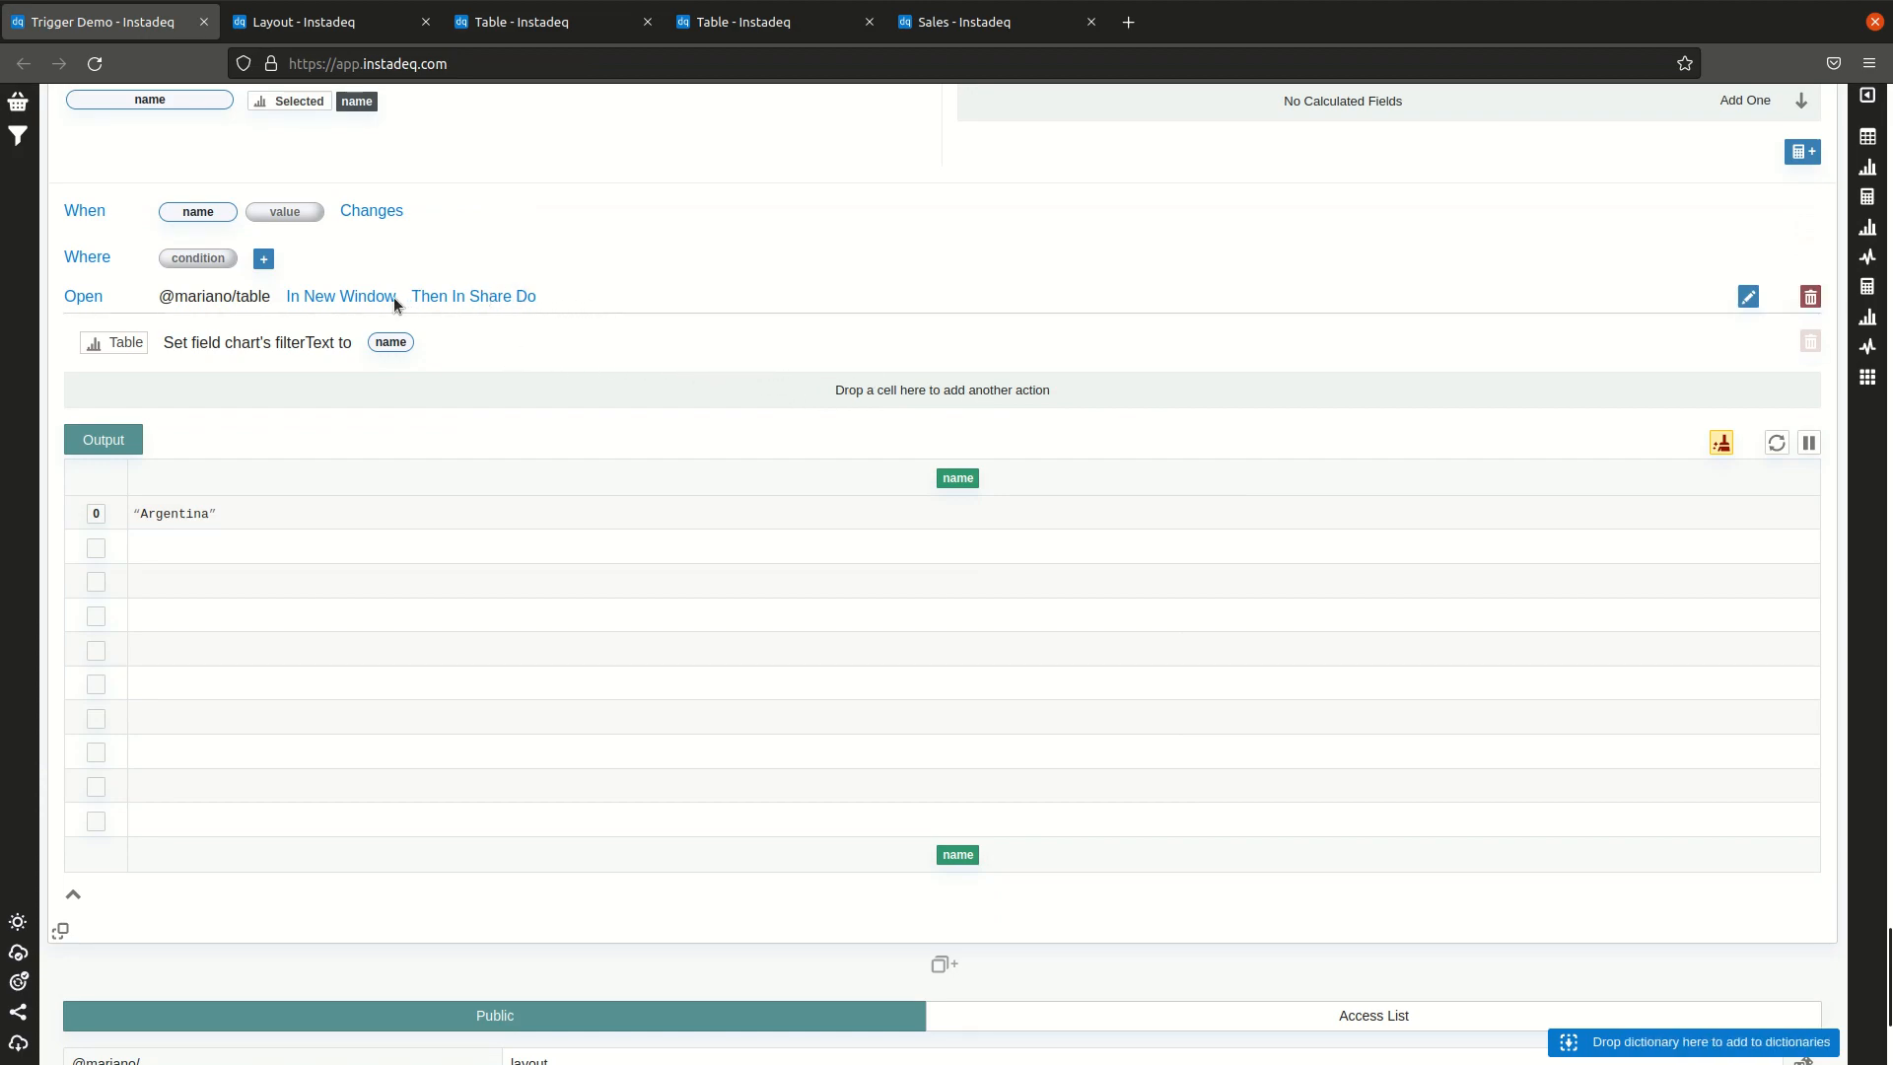
{"action": "left_click", "coordinate": [1746, 297]}
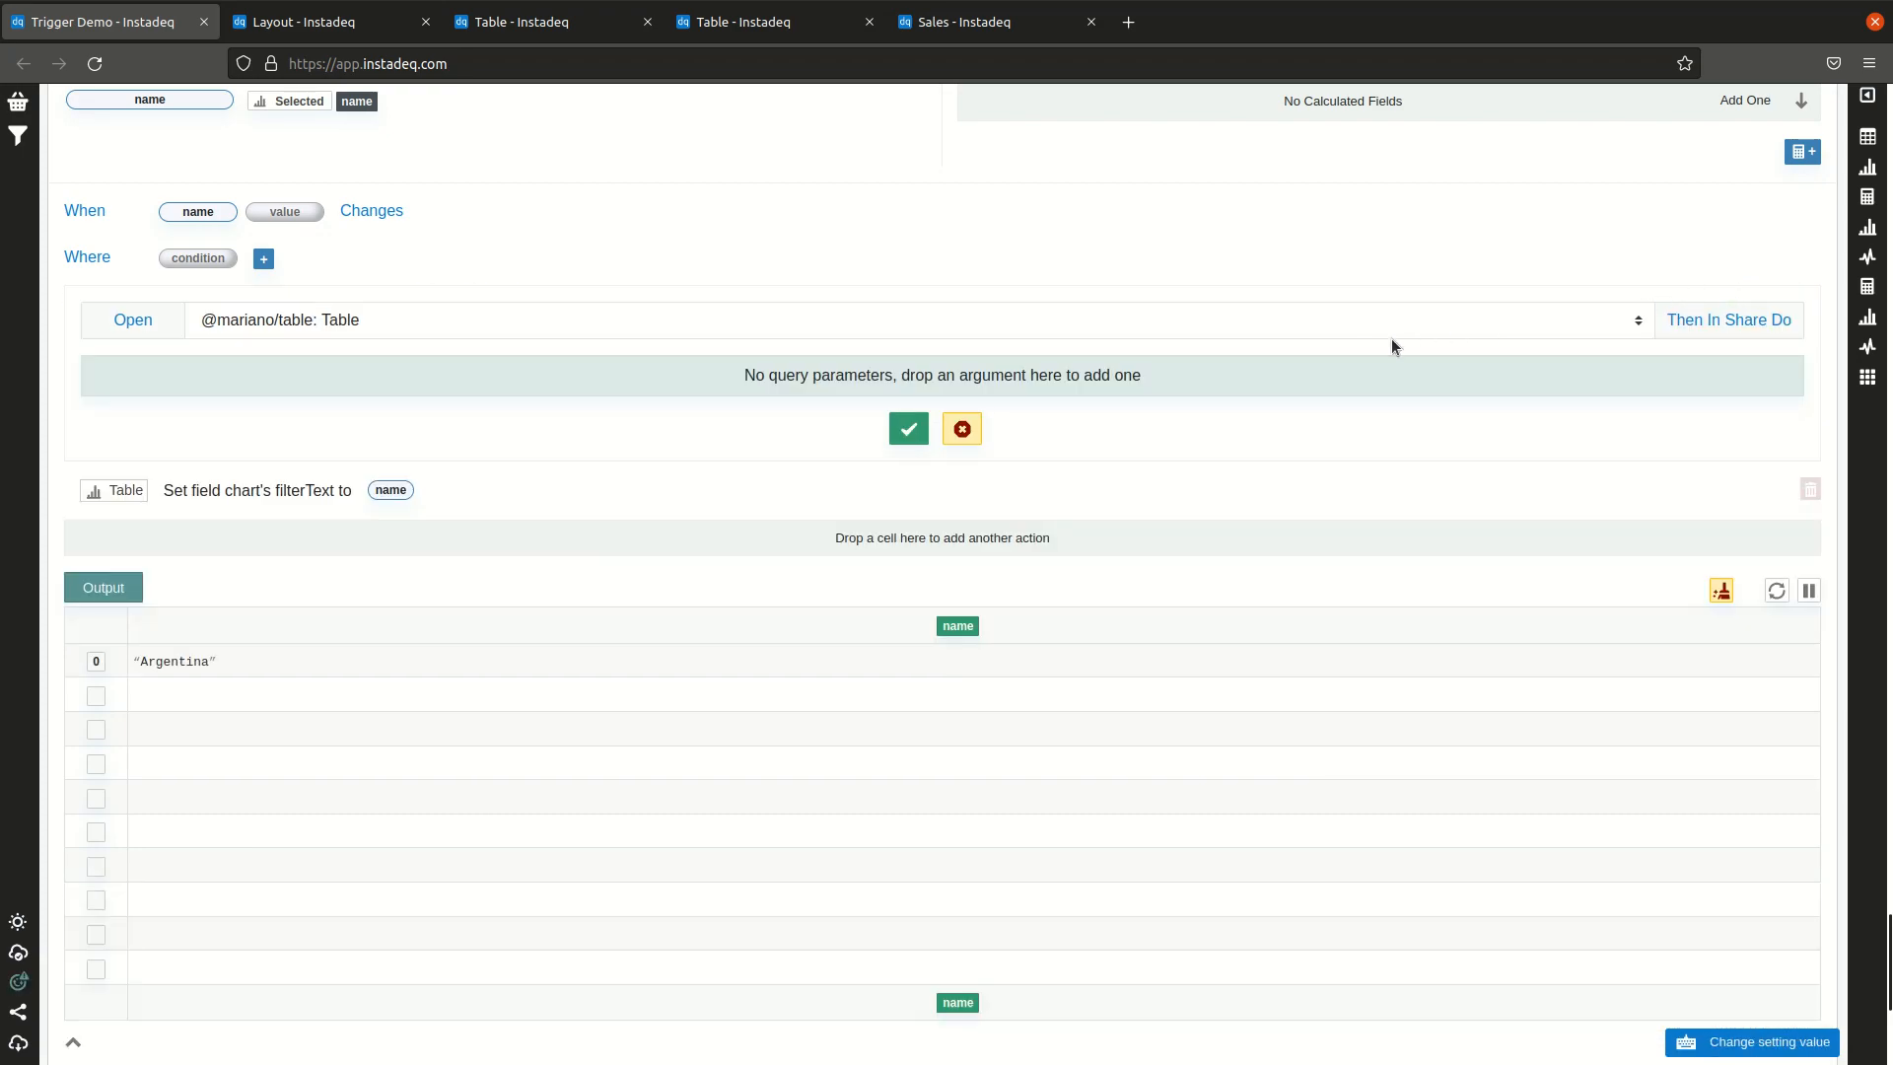
{"action": "left_click", "coordinate": [962, 429]}
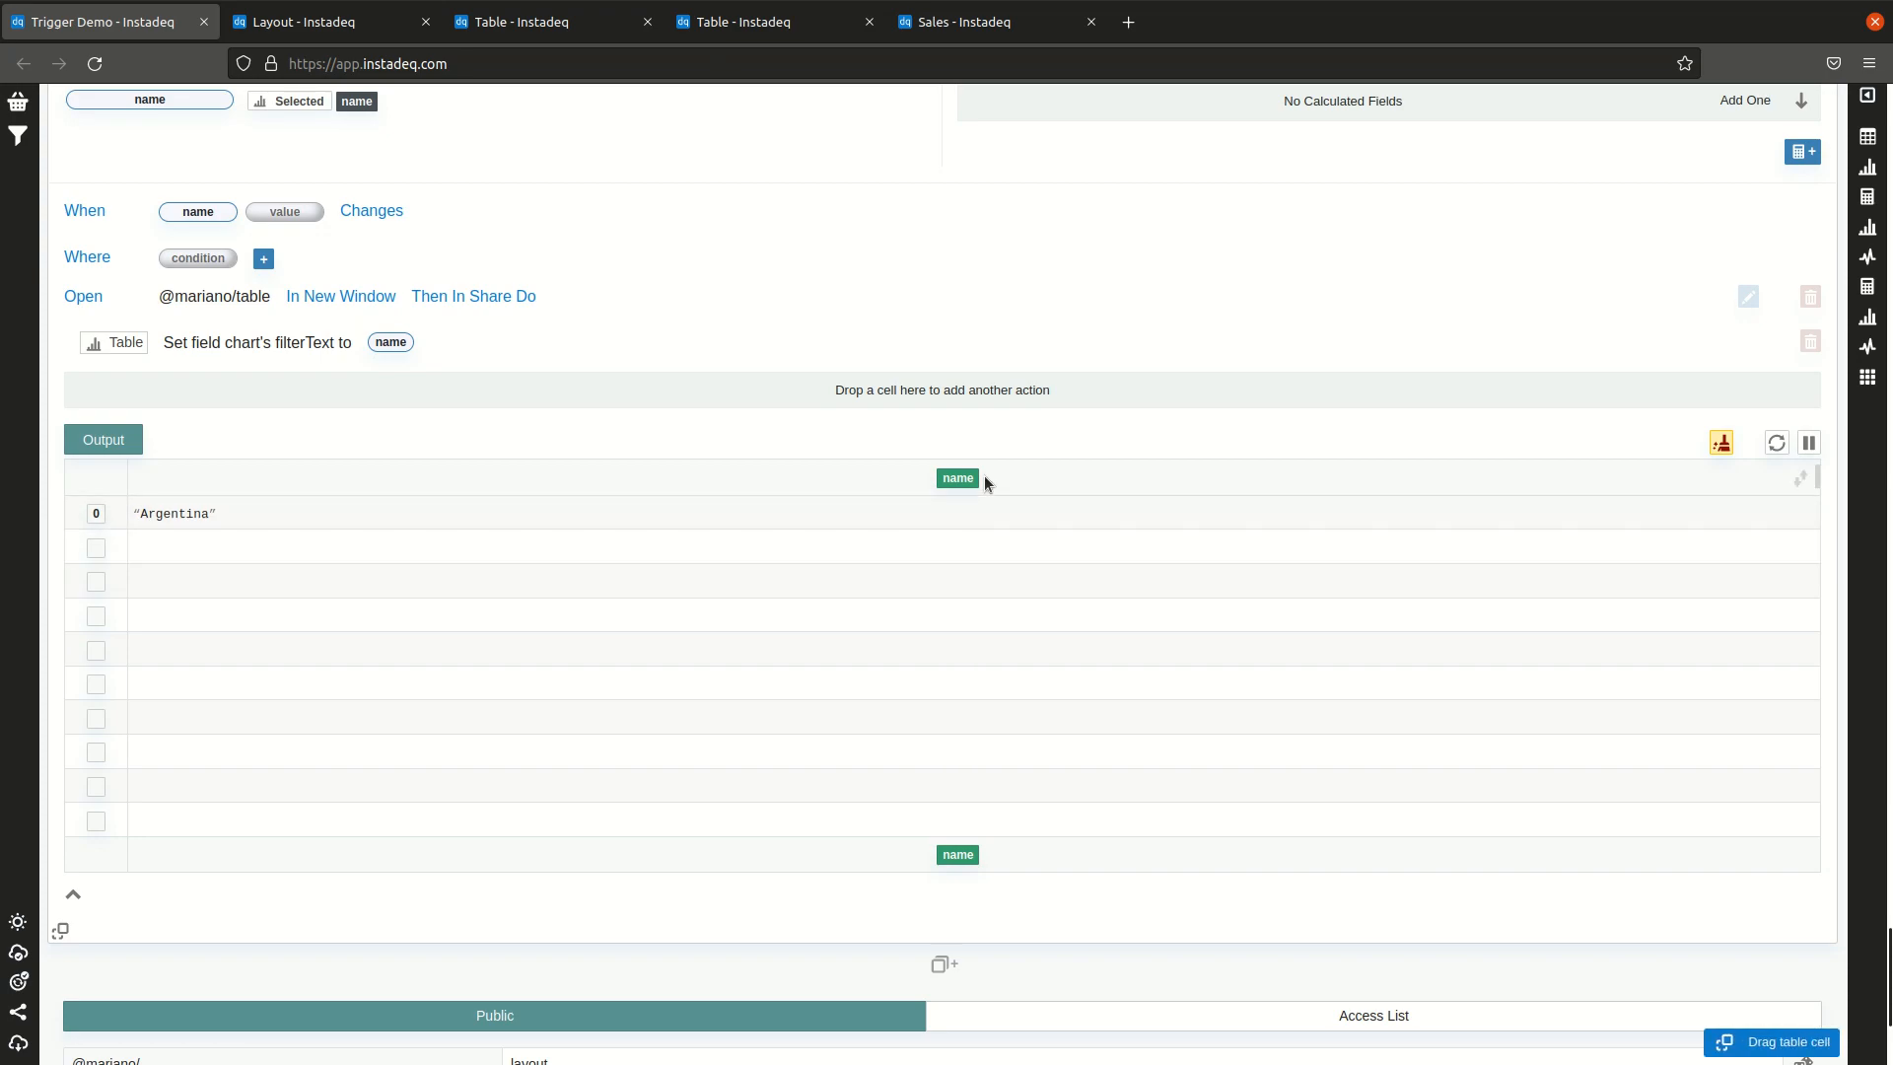
{"action": "scroll", "coordinate": [984, 483], "scroll_direction": "up", "scroll_amount": 2}
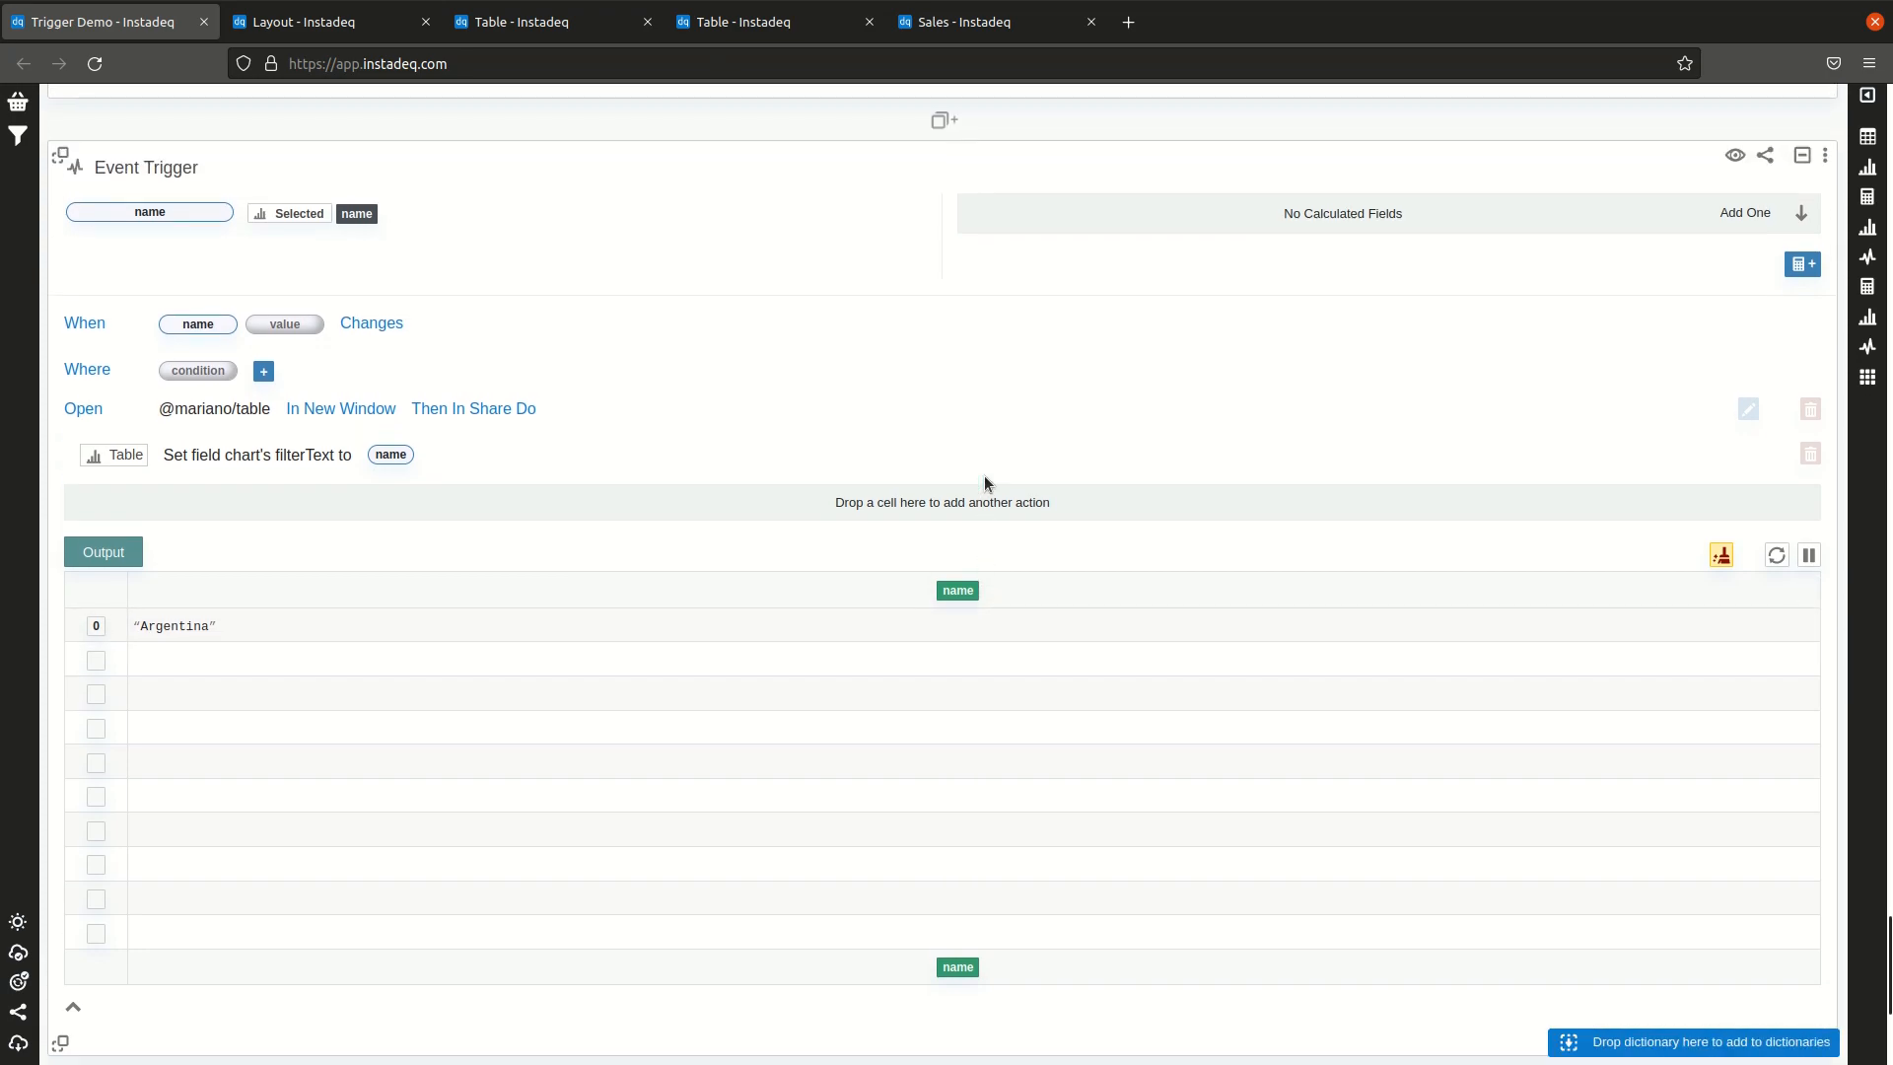